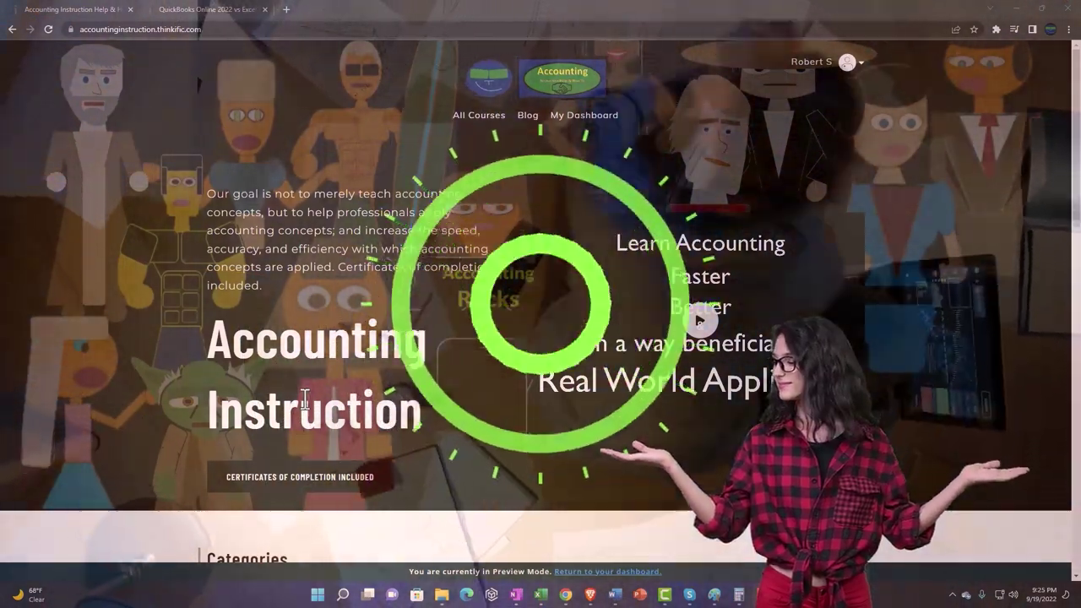
- Browse the course categories on the Accounting Instruction site and the lesson sections of the QuickBooks Online 2022 course
scroll(149, 462, down, 6)
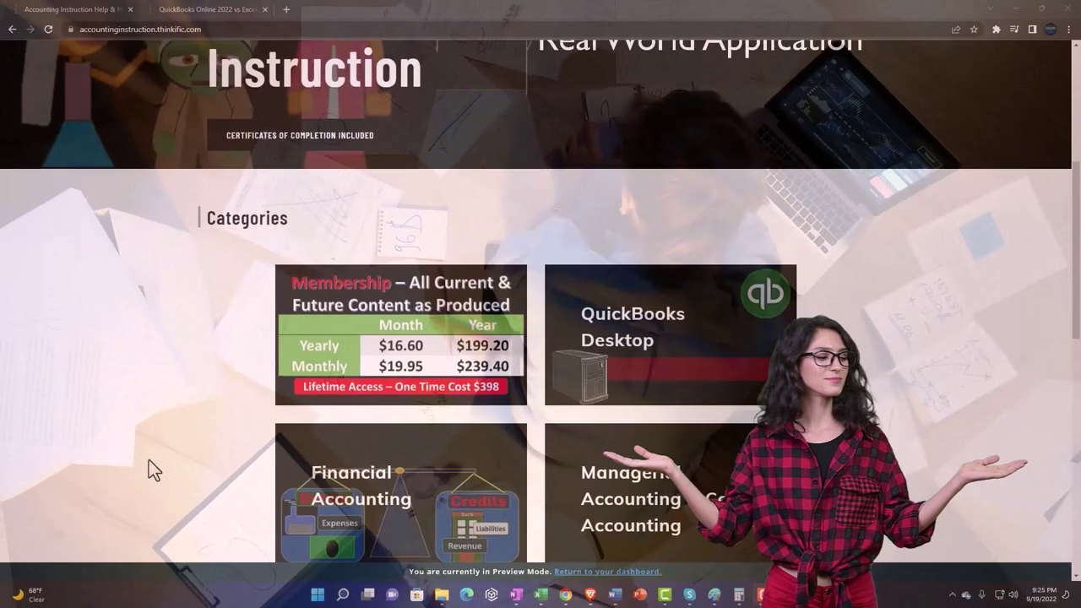
scroll(148, 459, down, 3)
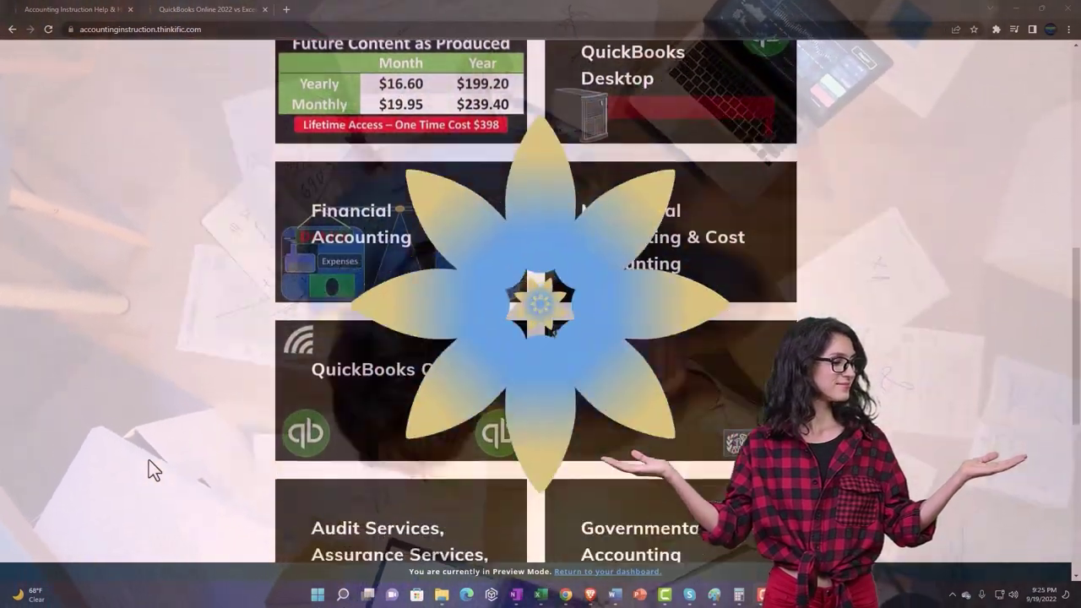
scroll(148, 460, down, 3)
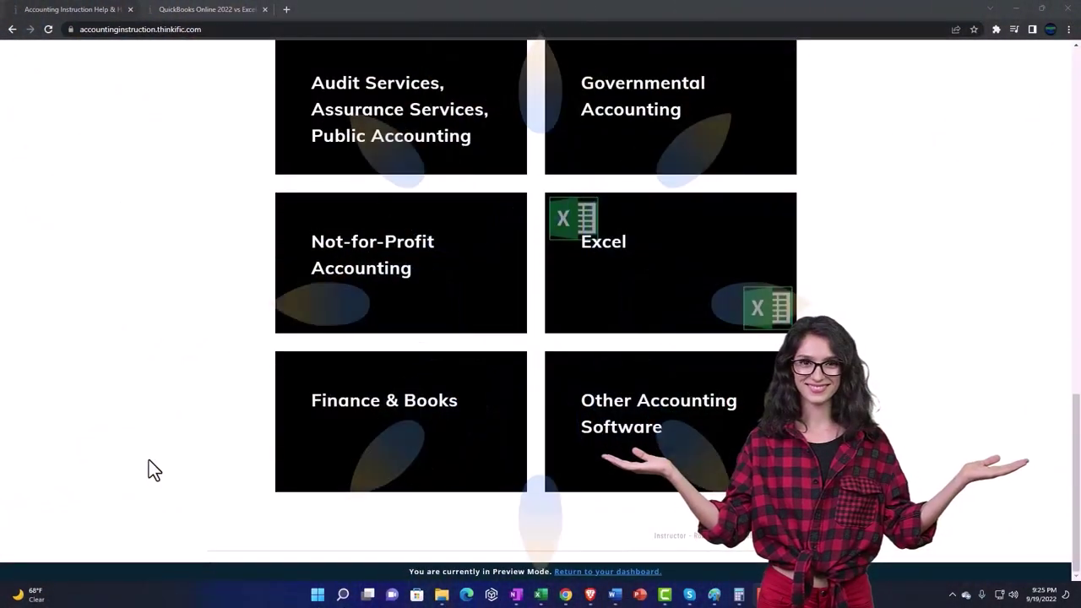
click(196, 12)
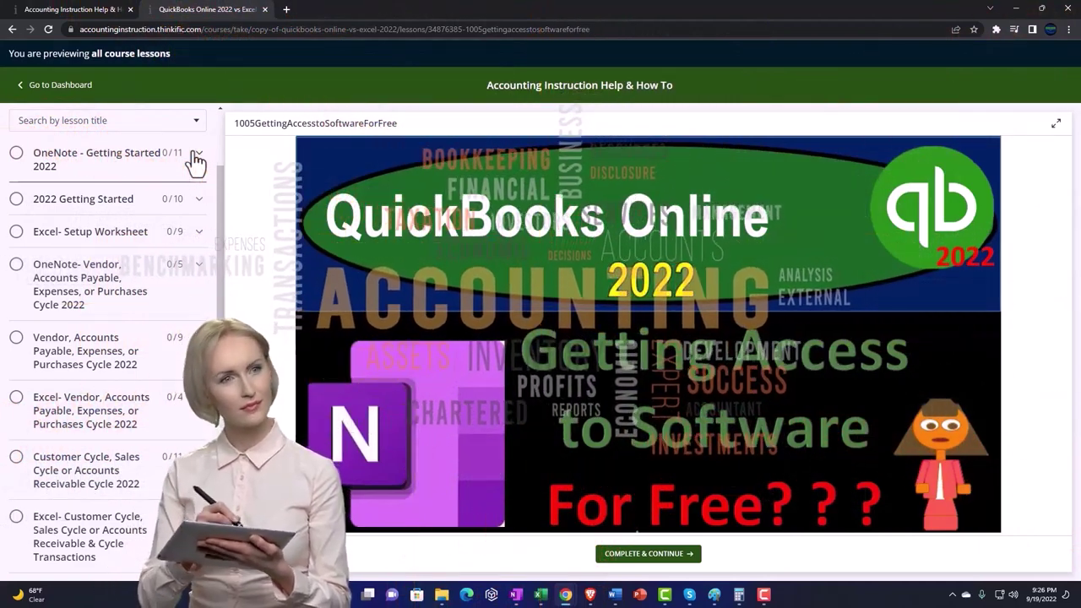
click(195, 159)
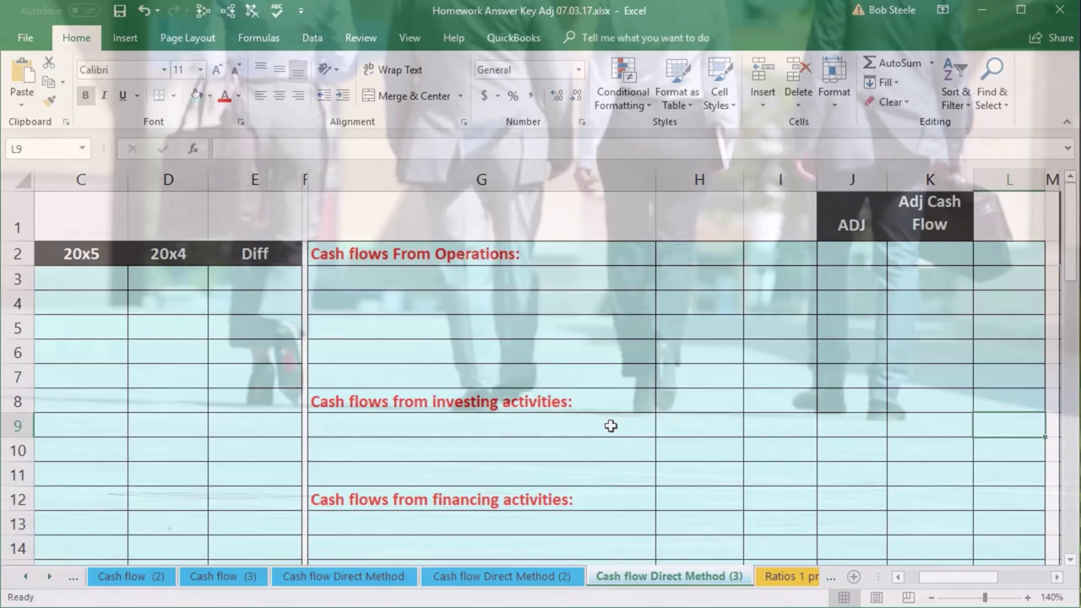
- In the Excel workbook, review the balance sheet, income statement and equipment sale data in column A of the Cash flow Direct Method (3) sheet
key(Left)
key(Home)
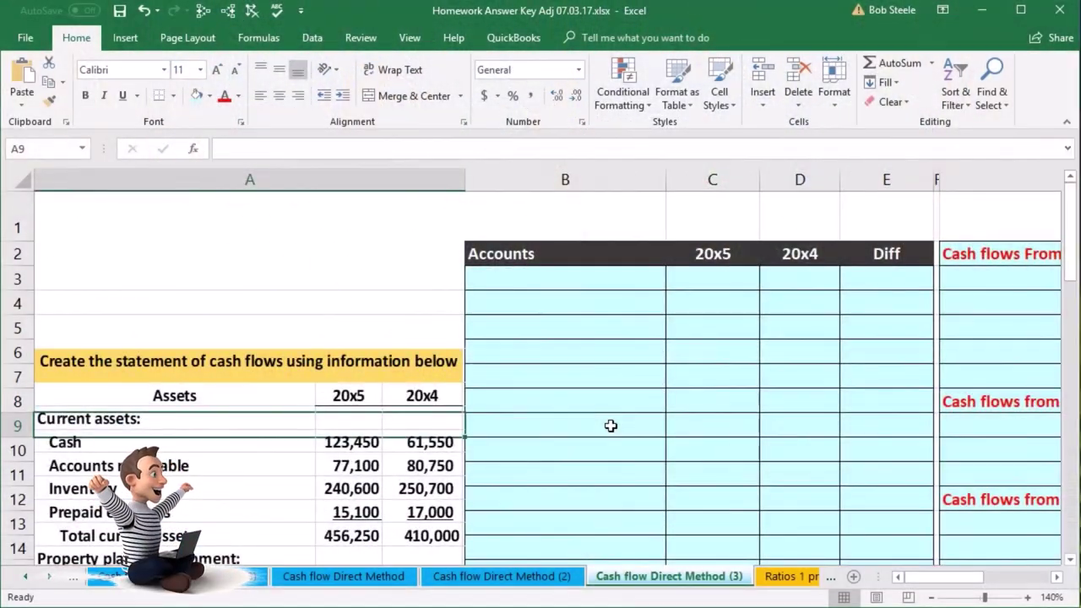
scroll(611, 426, down, 2)
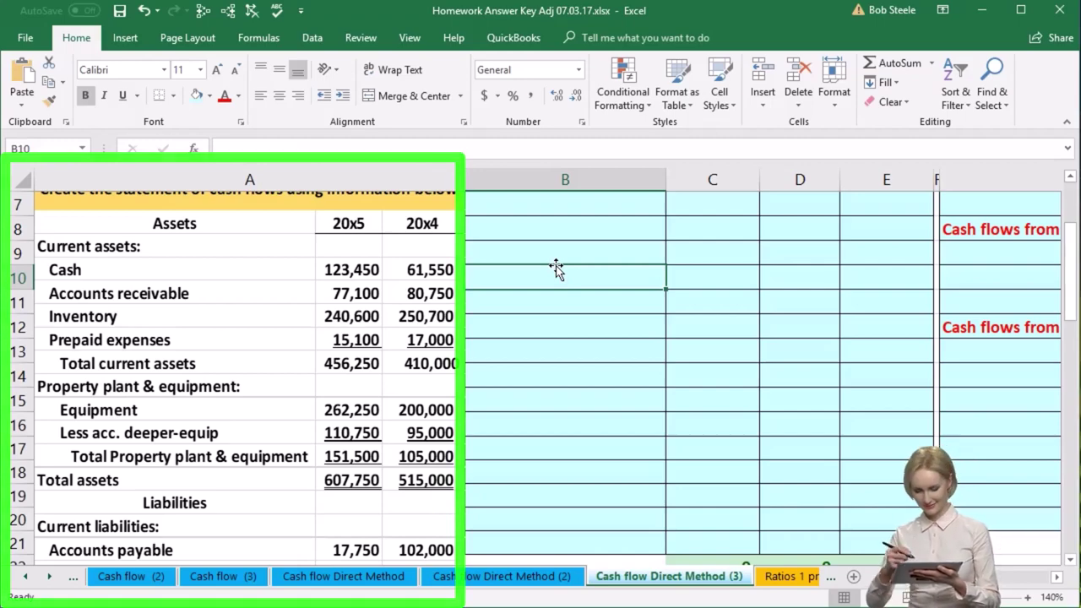
scroll(557, 269, down, 4)
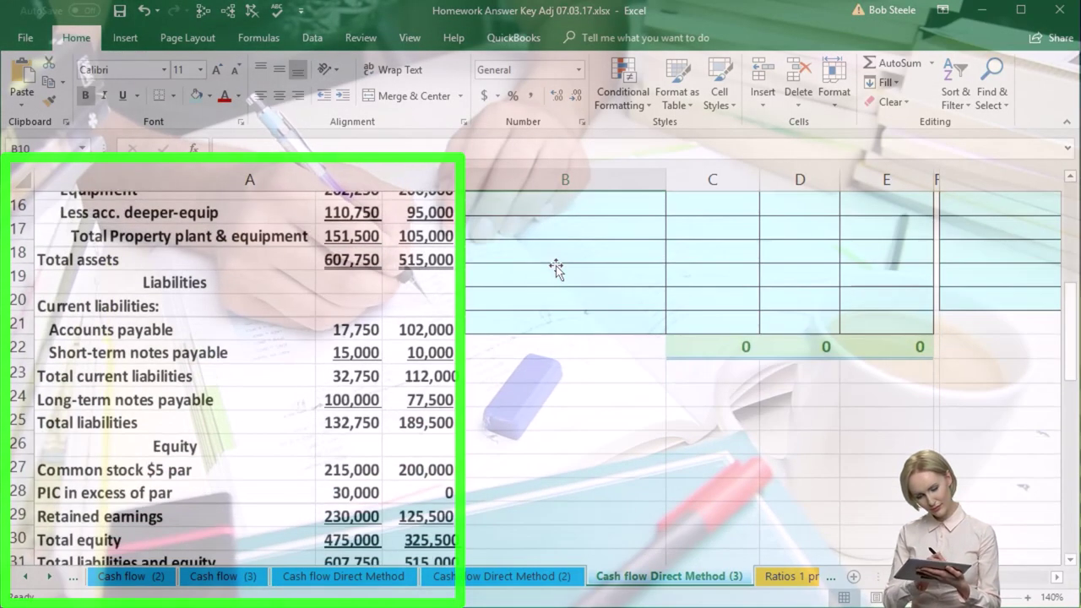
scroll(557, 269, down, 4)
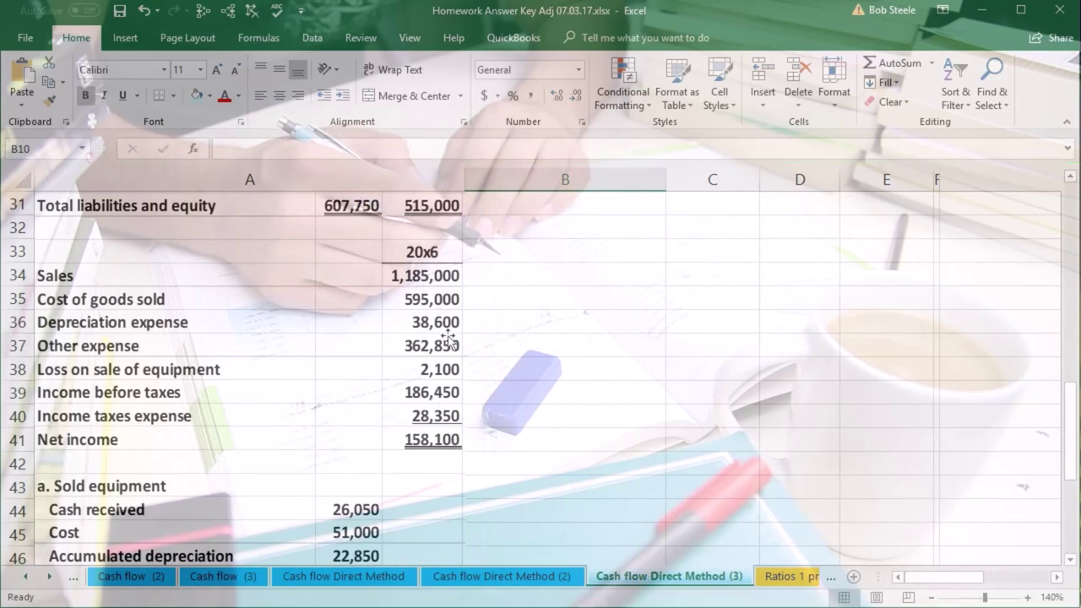
scroll(448, 338, down, 2)
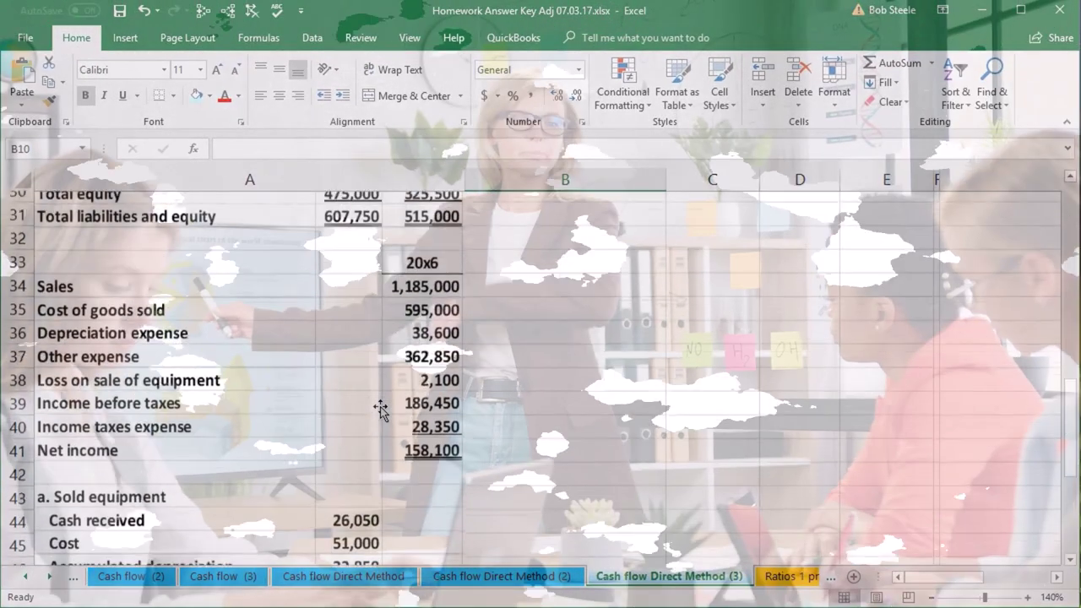
scroll(381, 410, up, 2)
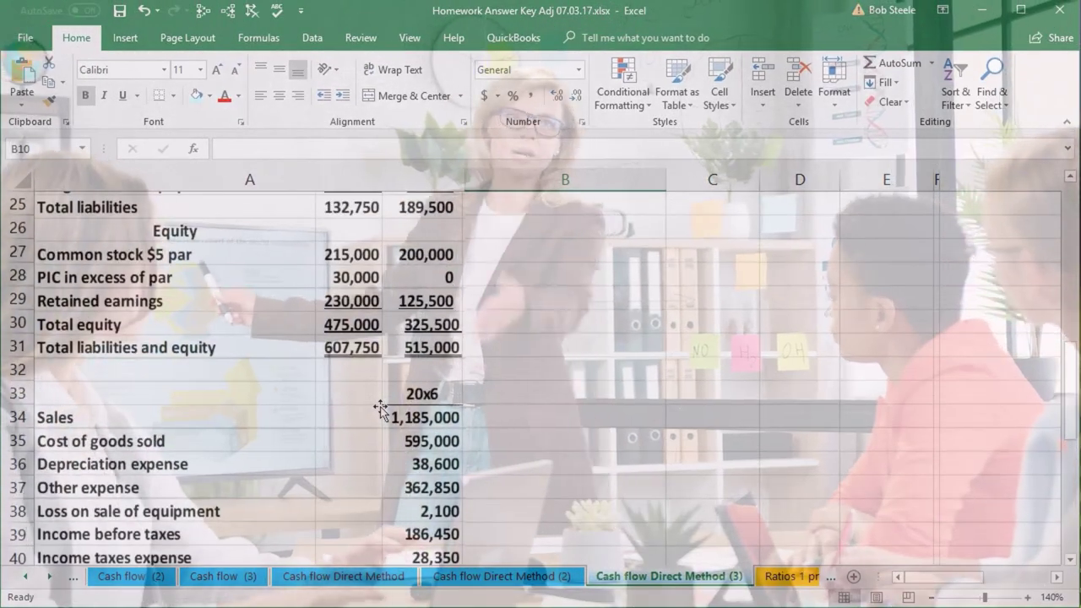
scroll(381, 410, up, 1)
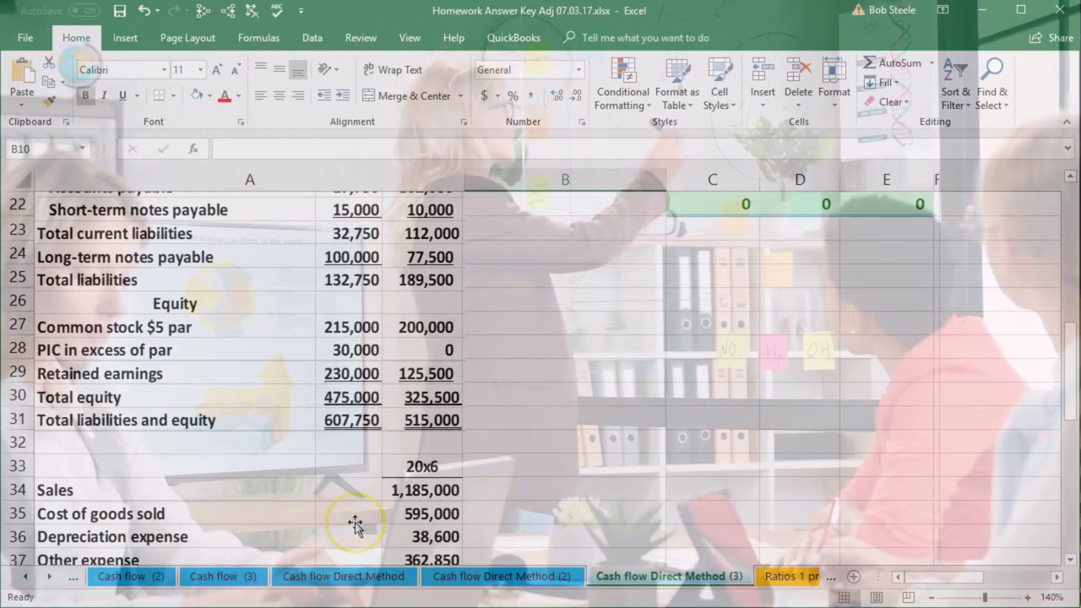
scroll(355, 525, up, 4)
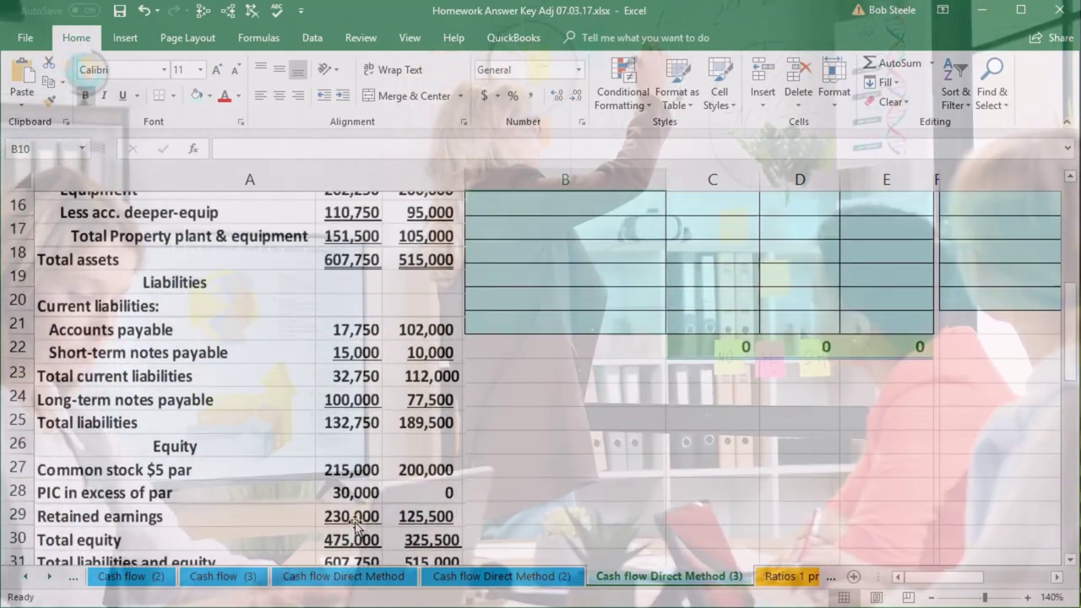
scroll(355, 525, up, 2)
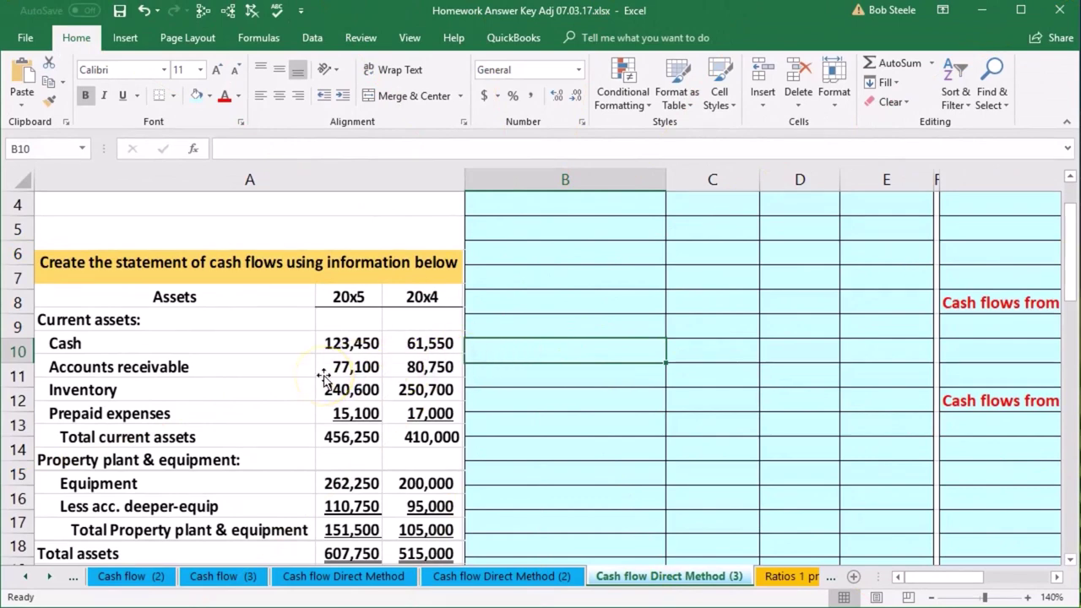
scroll(608, 389, up, 1)
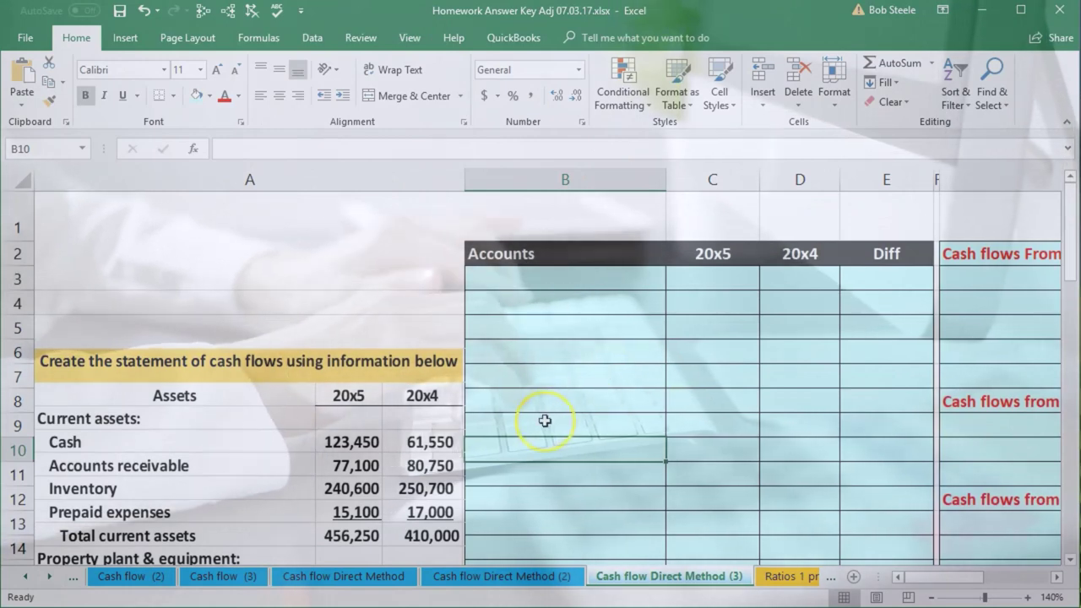
scroll(548, 417, down, 1)
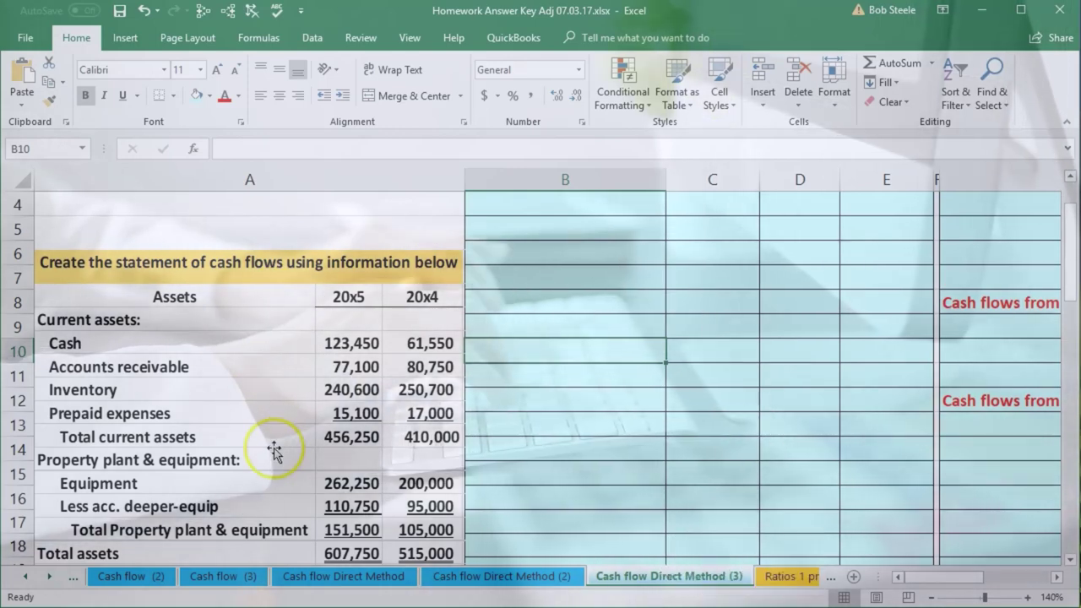
scroll(276, 456, down, 1)
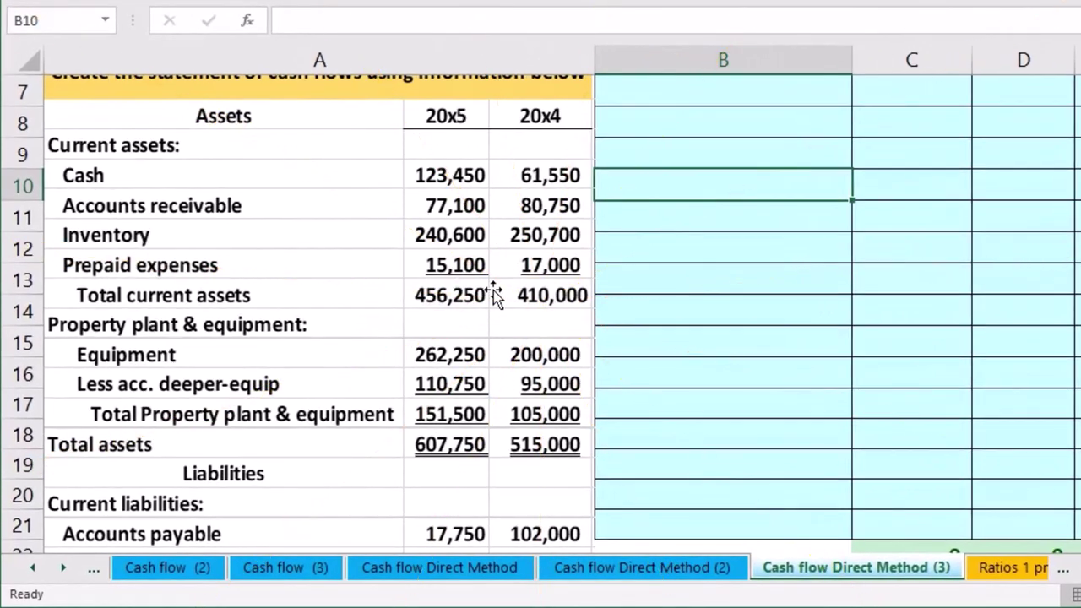
- Paste the account name Cash into cell B3 as the first entry of the Accounts column
scroll(729, 334, up, 2)
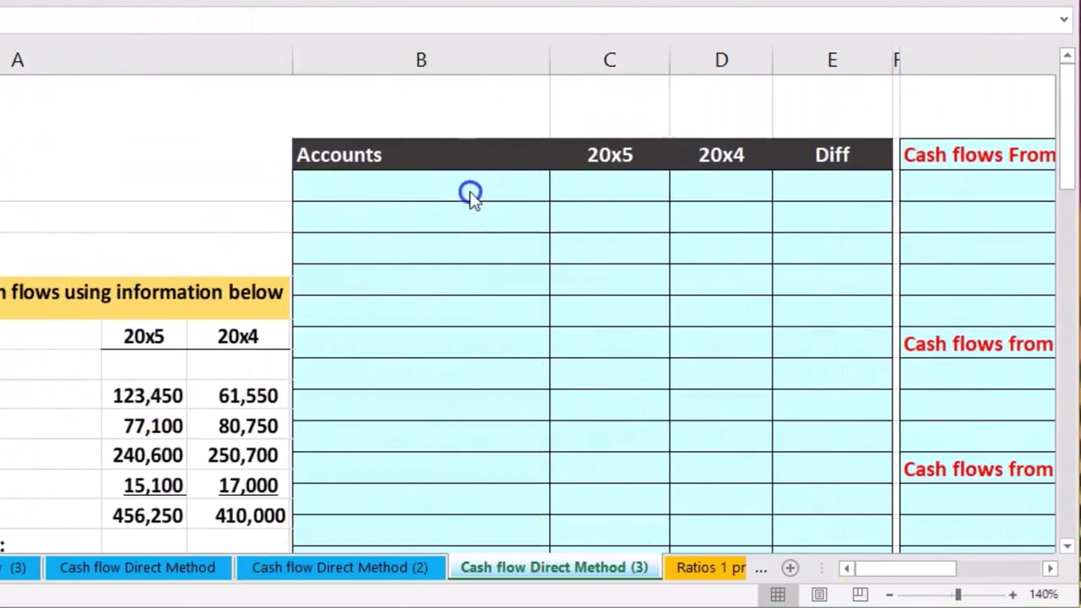
right_click(471, 194)
click(499, 272)
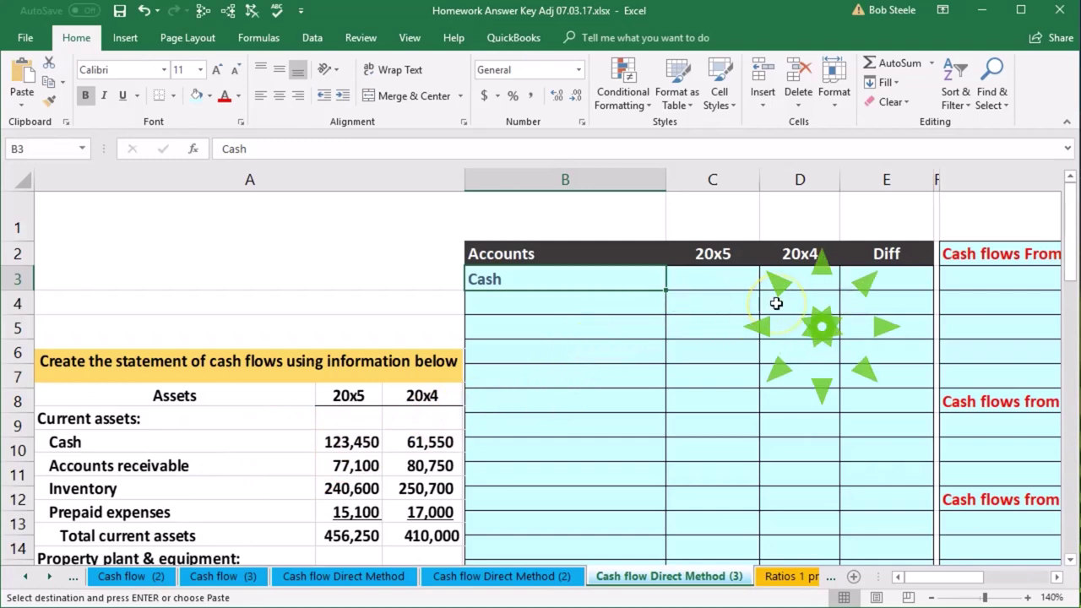
click(742, 280)
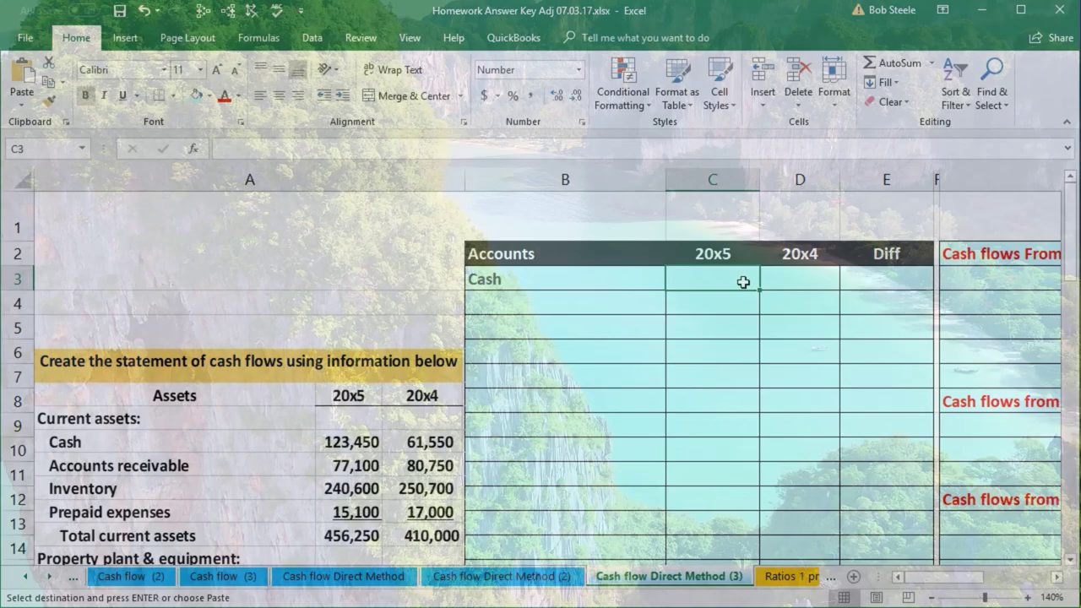
scroll(743, 282, down, 2)
scroll(682, 318, up, 2)
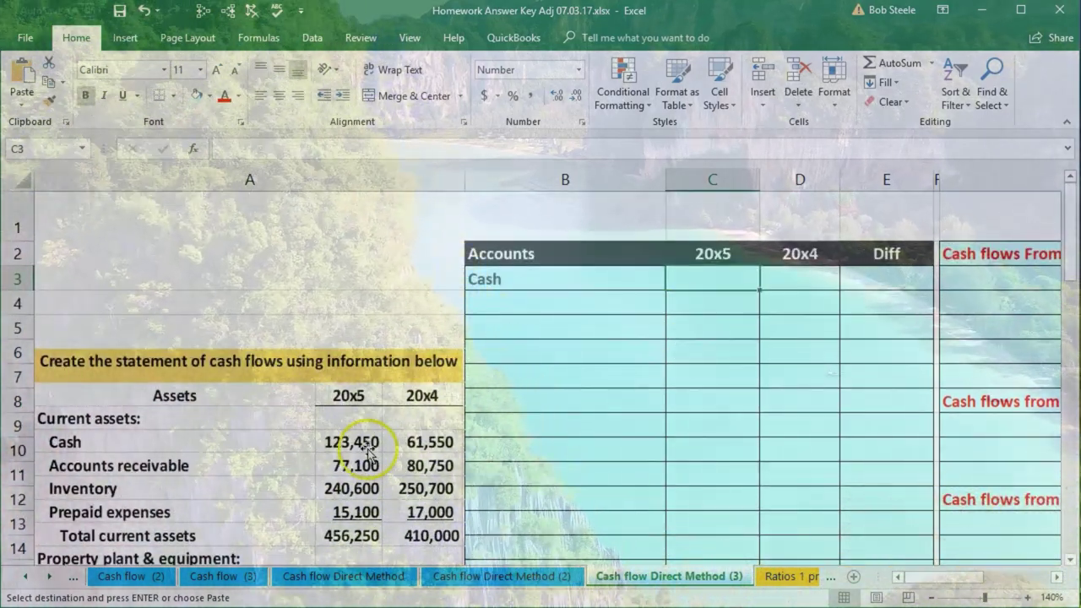
click(498, 329)
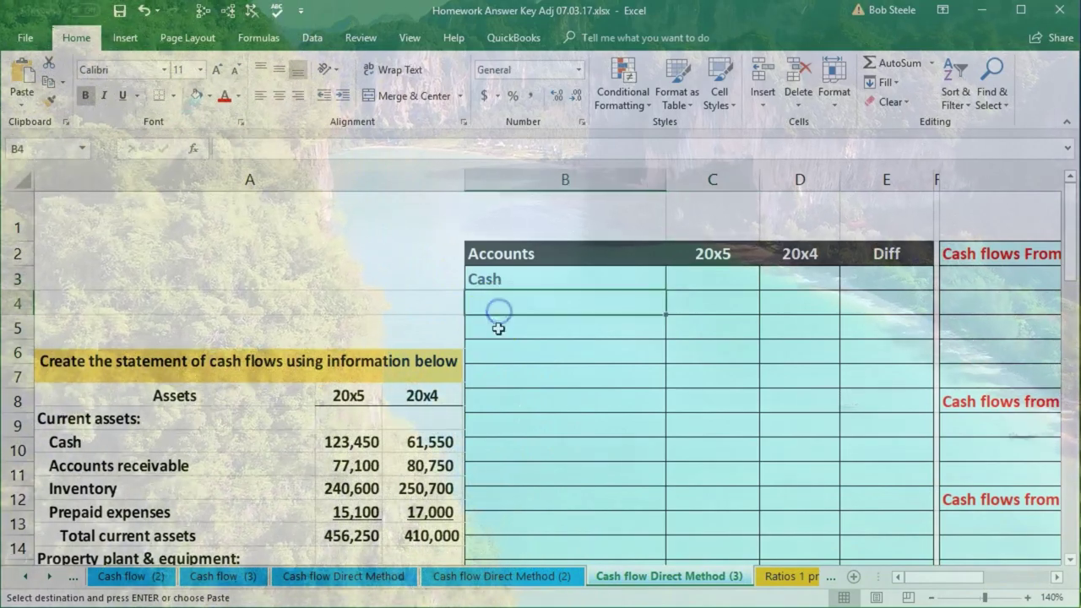
click(500, 424)
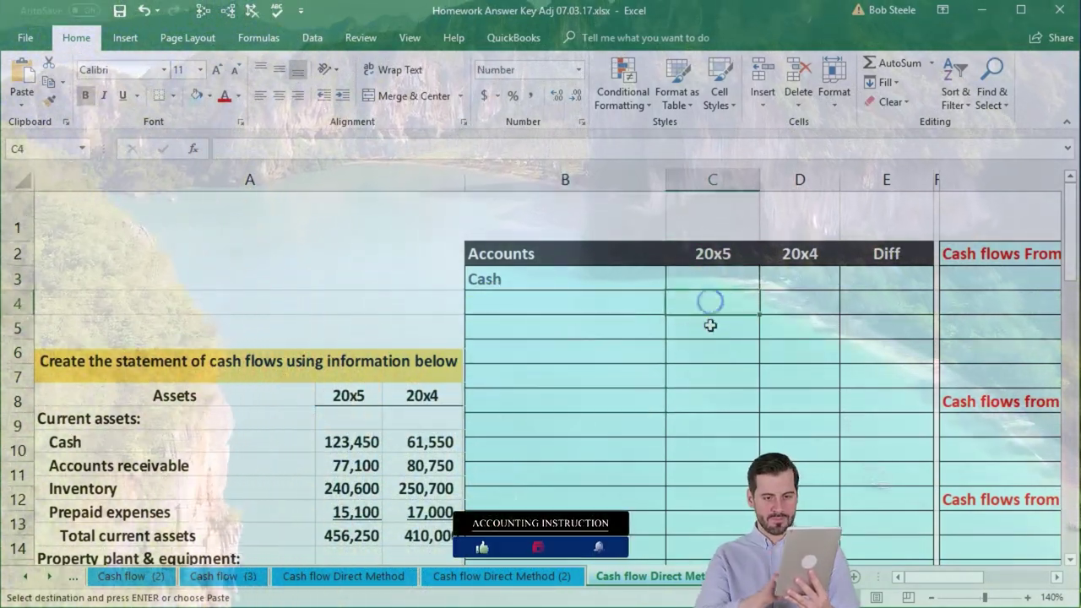
click(710, 326)
click(706, 348)
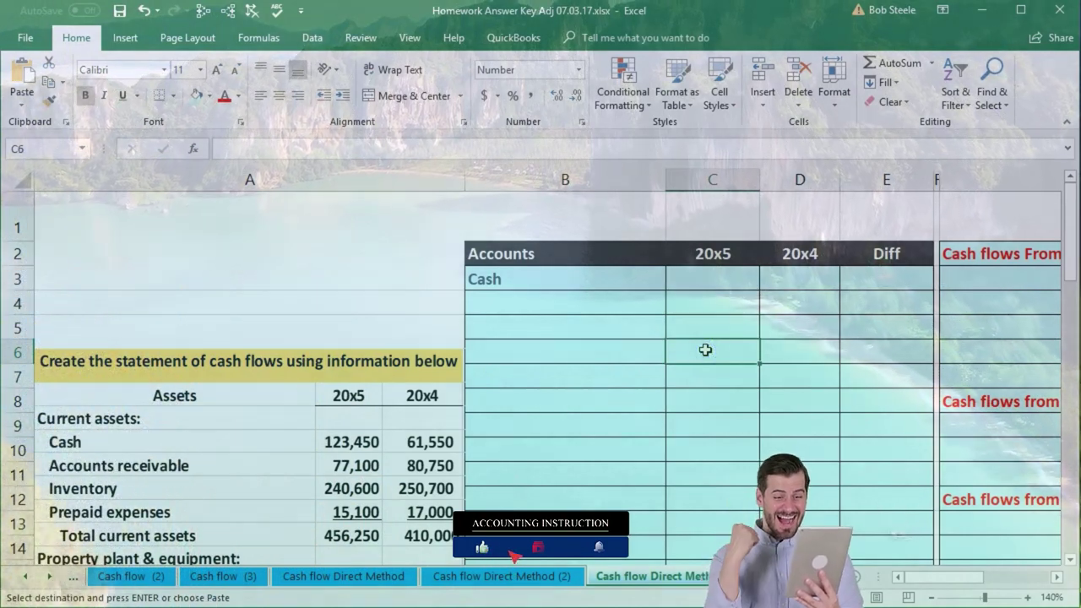
- Enter the Cash balances in the worksheet: 123450 for 20x5 in C3 and 61550 for 20x4 in D3
click(711, 284)
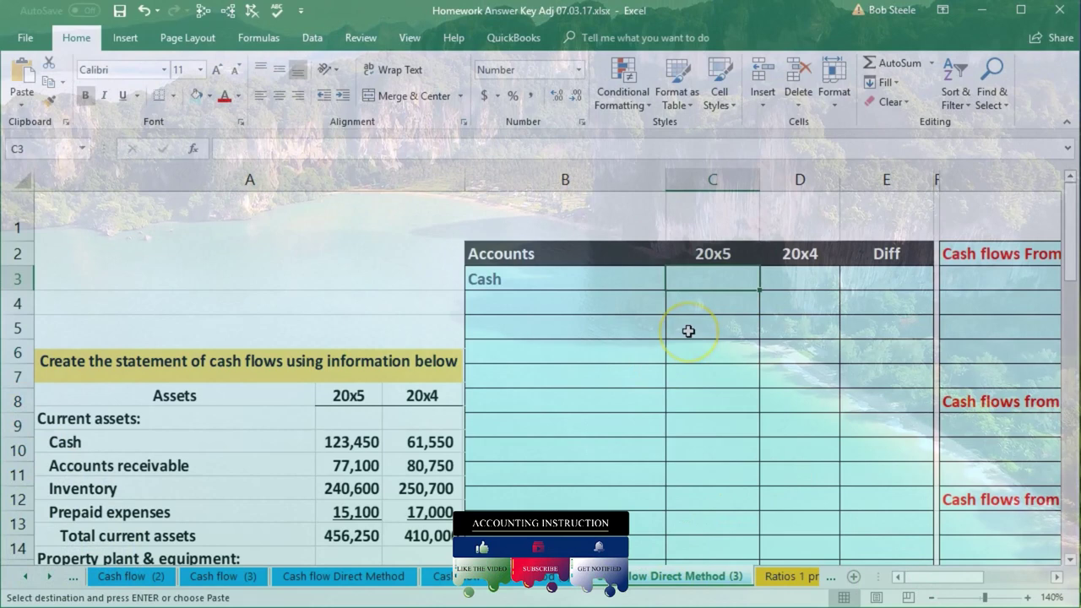
text(13)
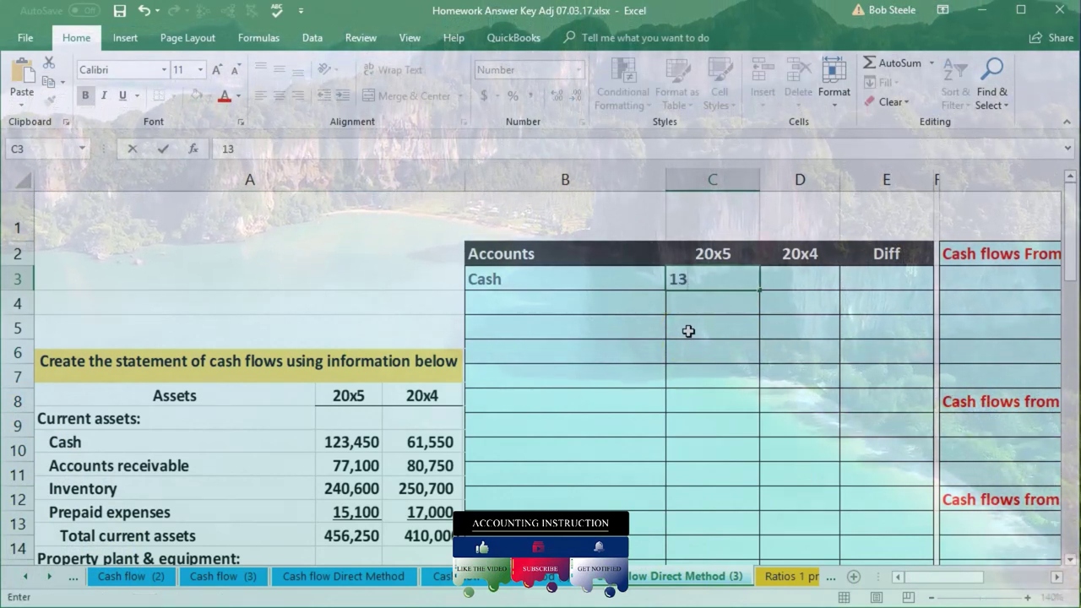
key(BackSpace)
text(23450)
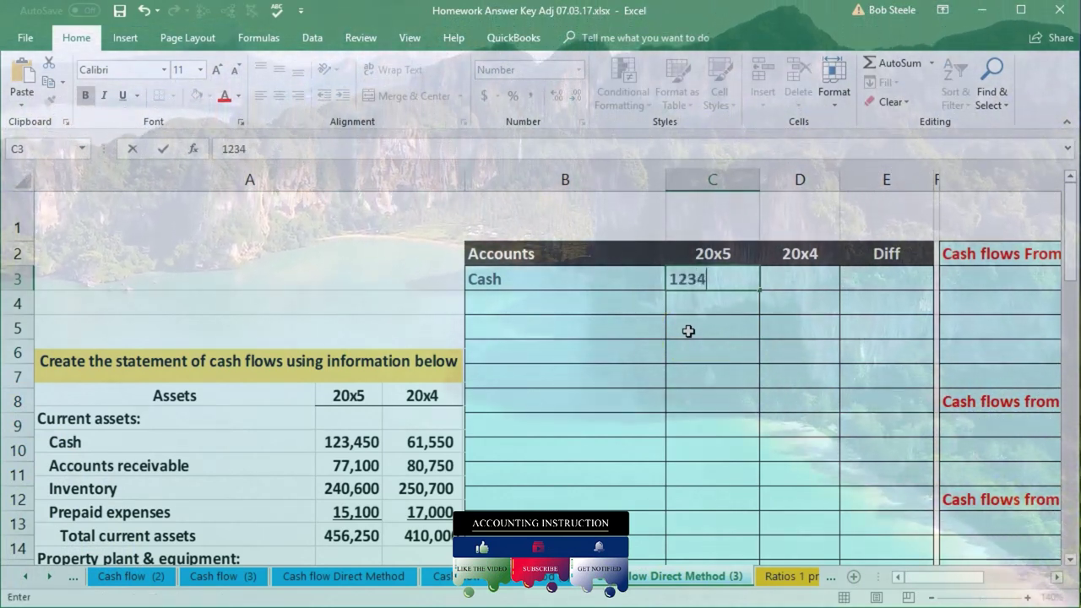
key(Tab)
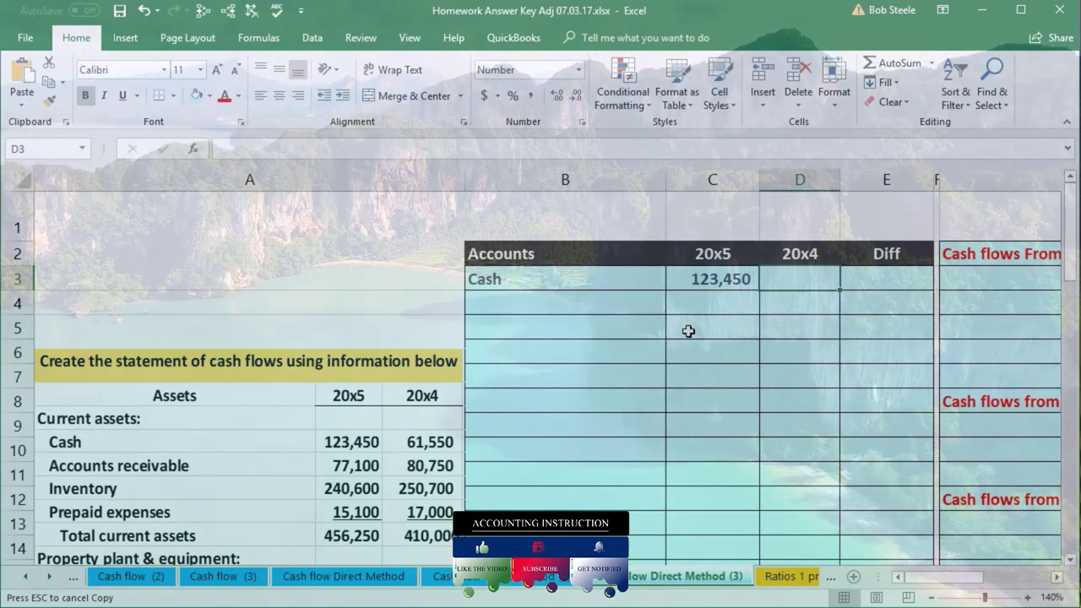
text(6154)
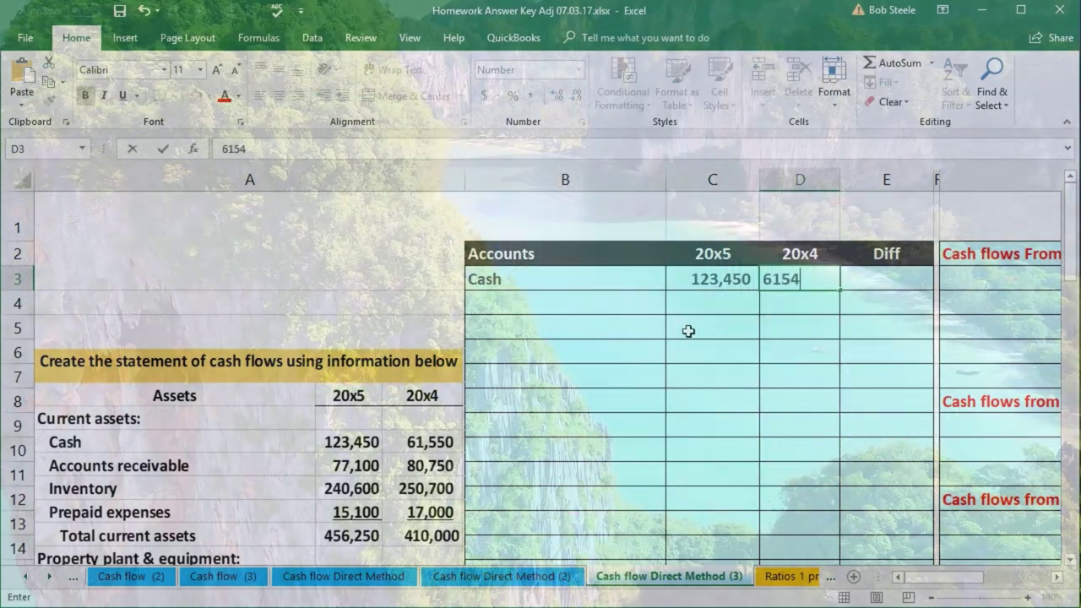
key(BackSpace)
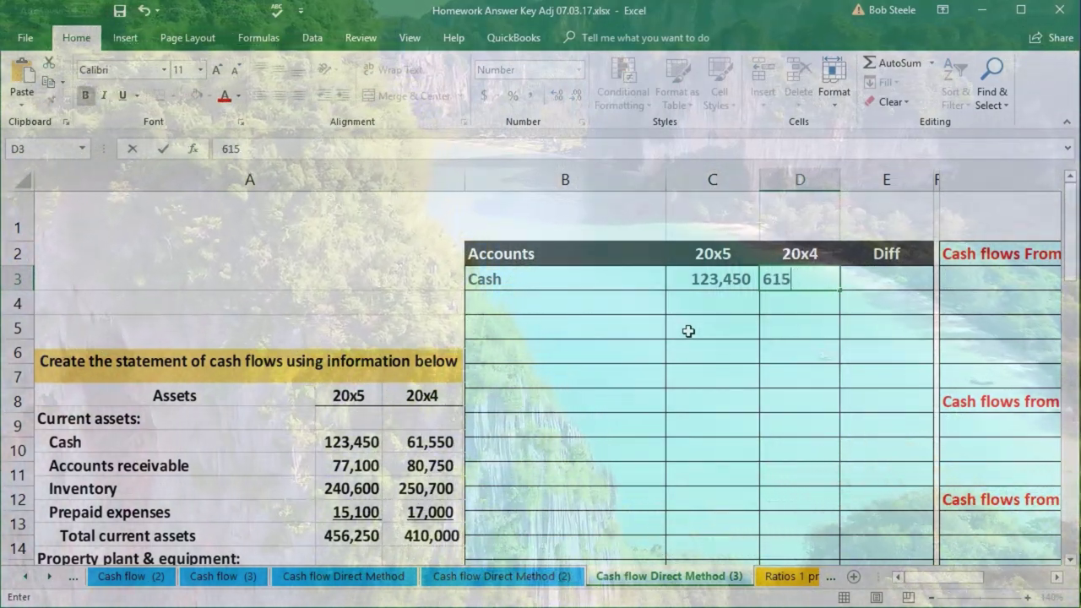
text(50)
key(Tab)
- Calculate the Cash difference between 20x5 and 20x4 in E3 with the formula =C3-D3
key(ctrl+c)
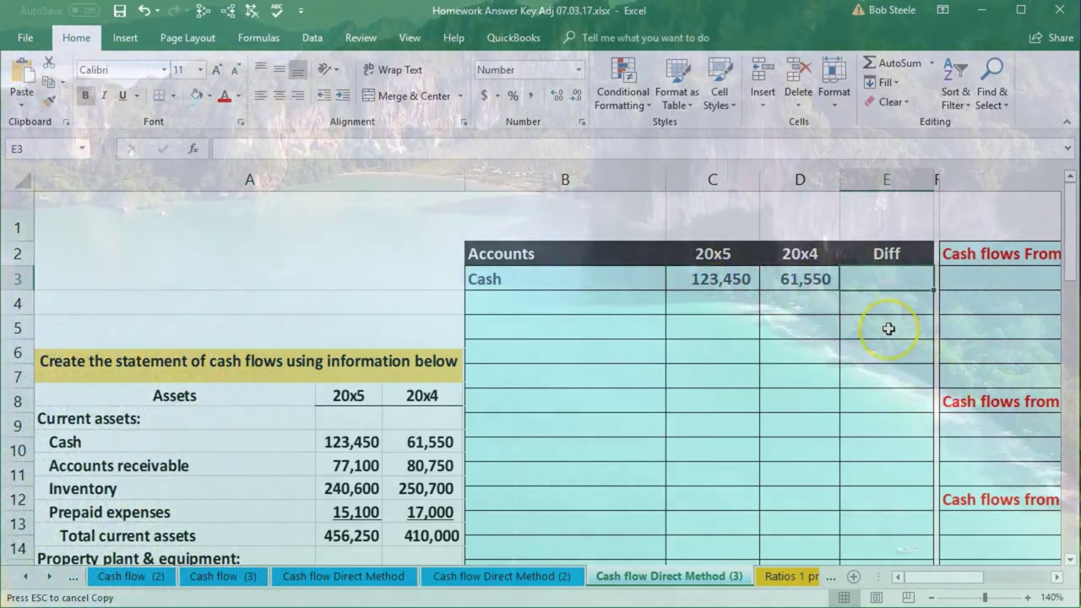
text(=)
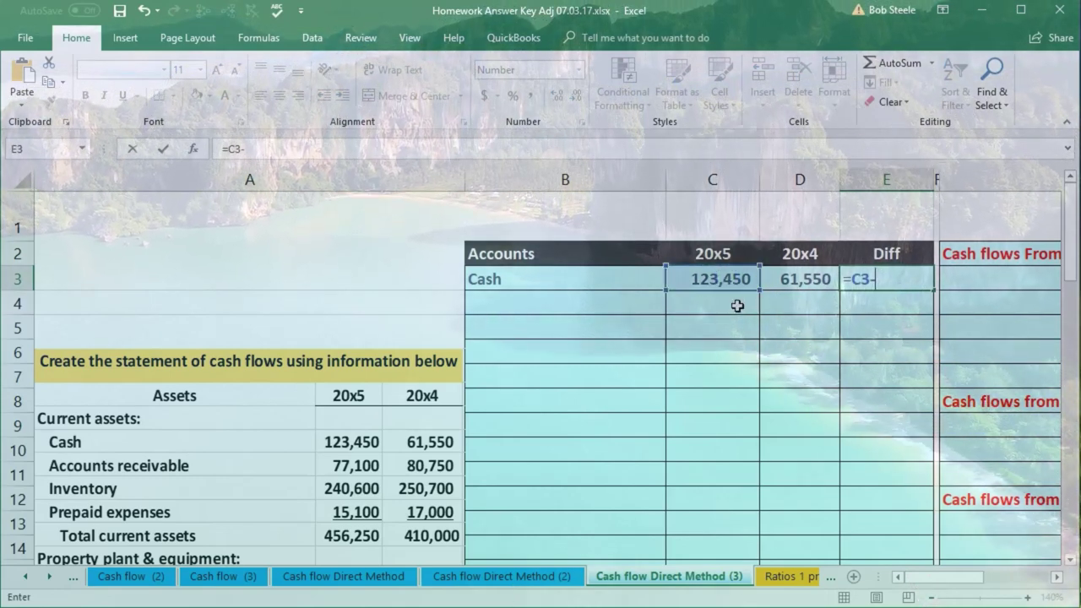
click(790, 277)
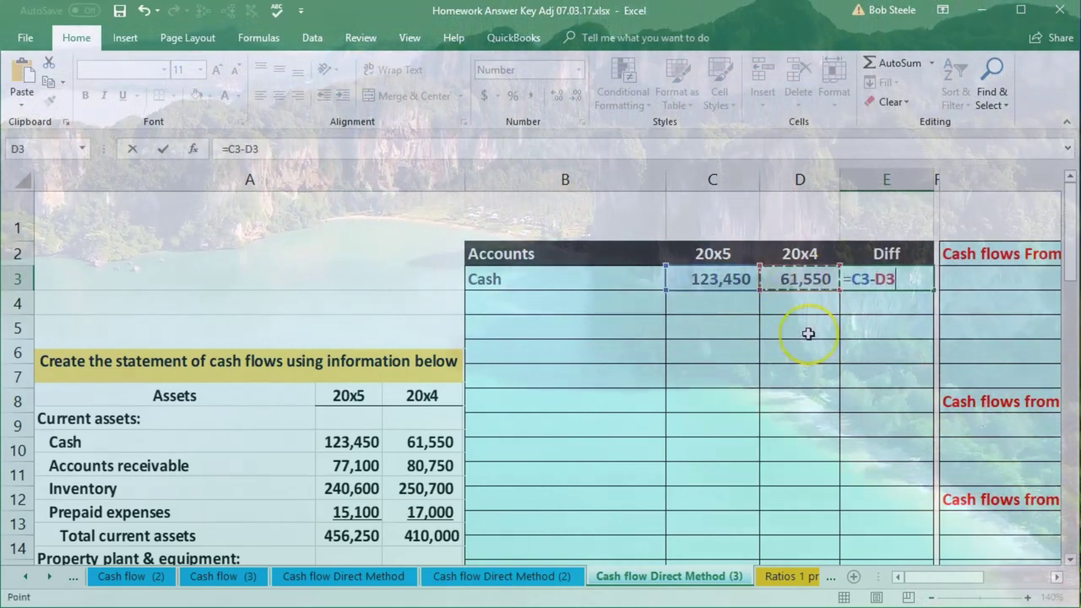
key(ctrl+Return)
key(ctrl+c)
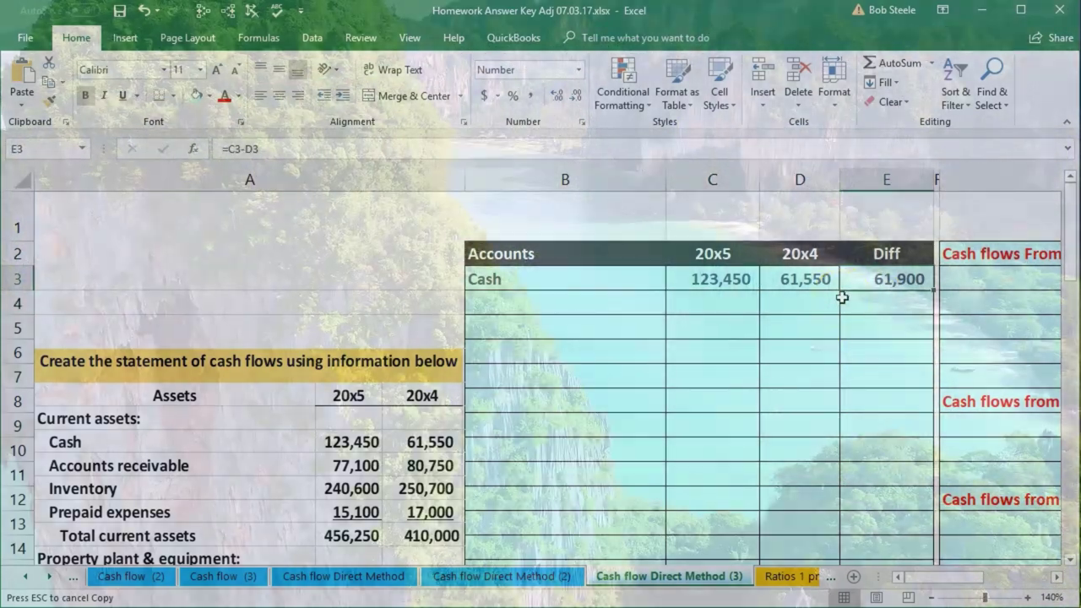
click(689, 281)
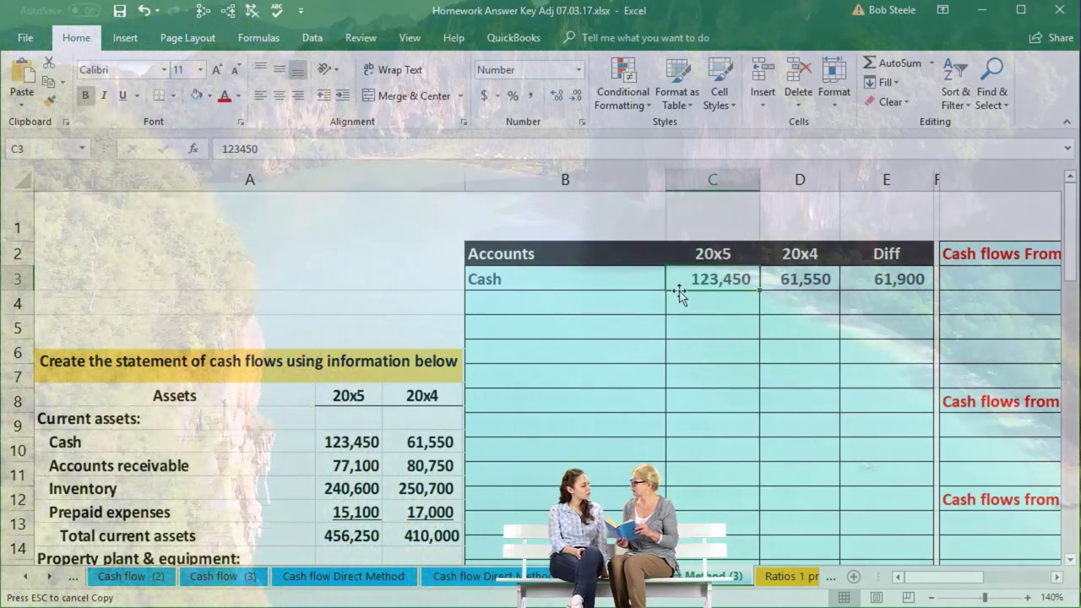
- Add Accounts receivable in B4 with its balances: 77100 for 20x5 in C4 and 80750 for 20x4 in D4
click(690, 299)
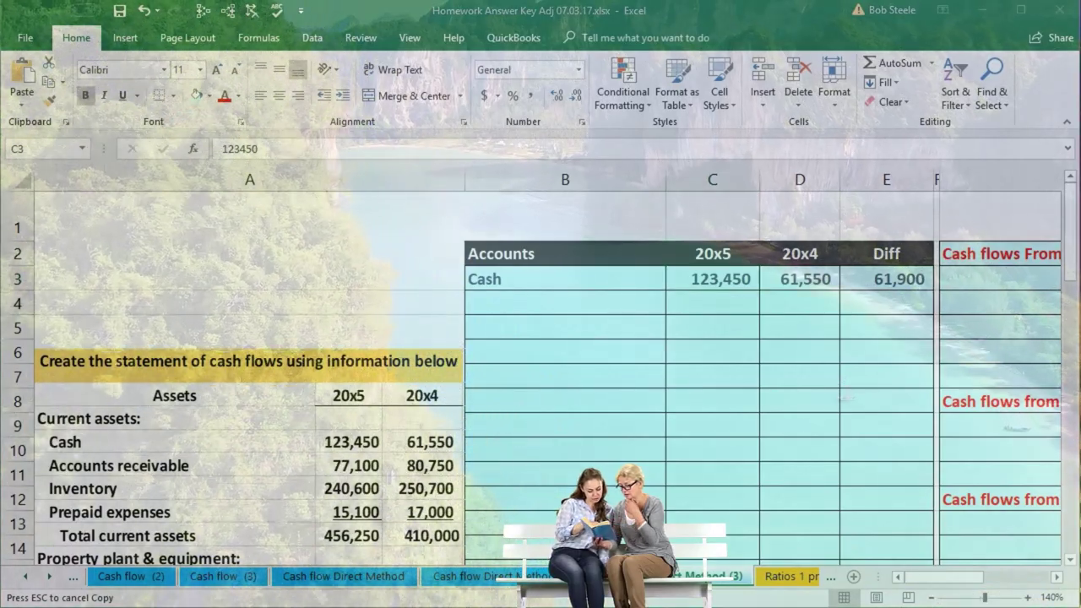
click(565, 298)
text(Accounts receivable)
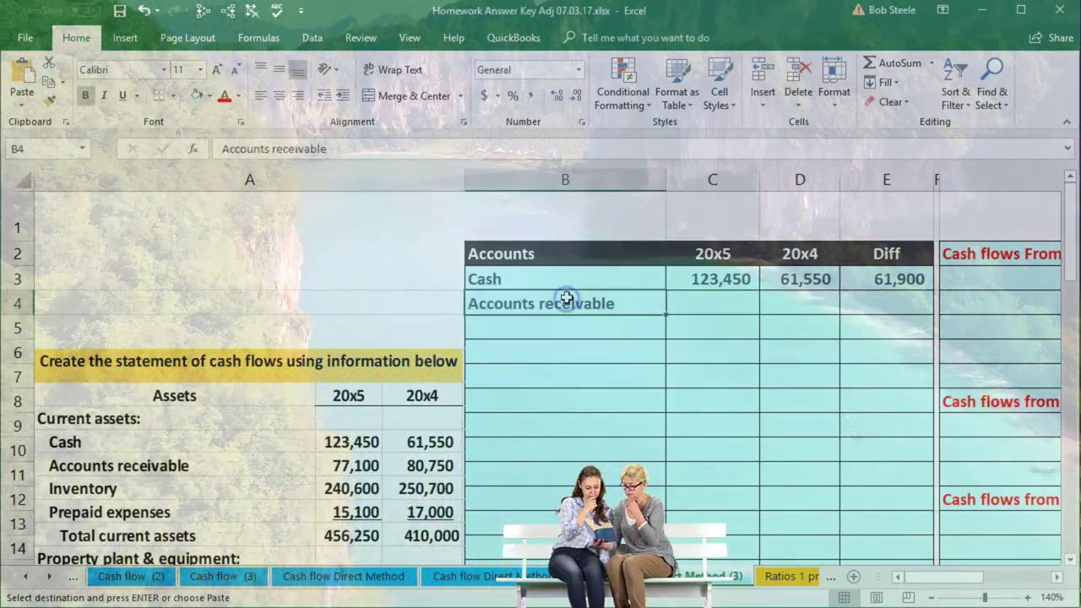
key(Tab)
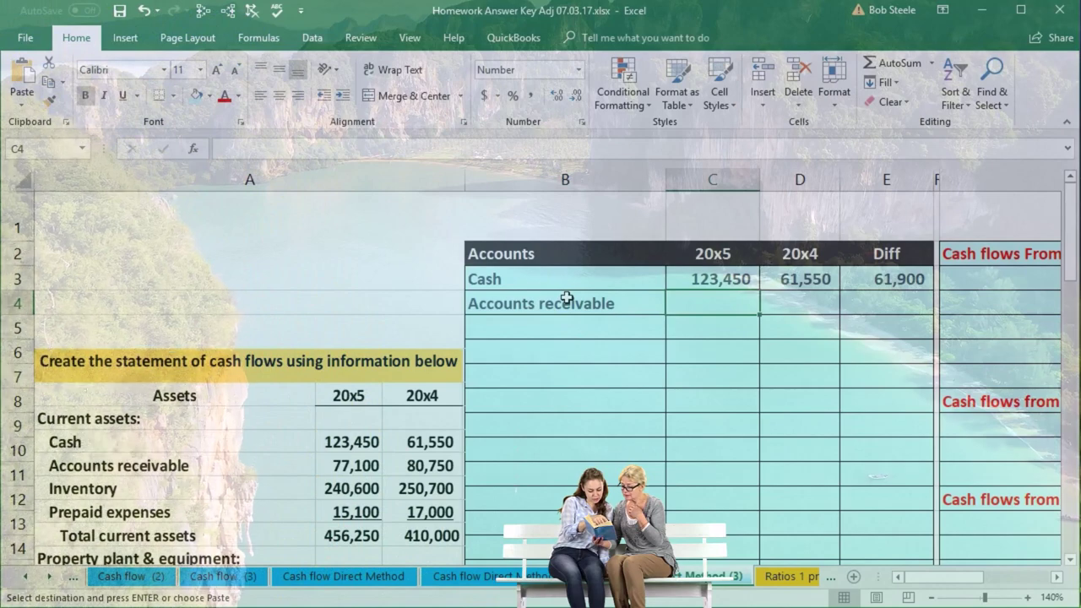
text(77100)
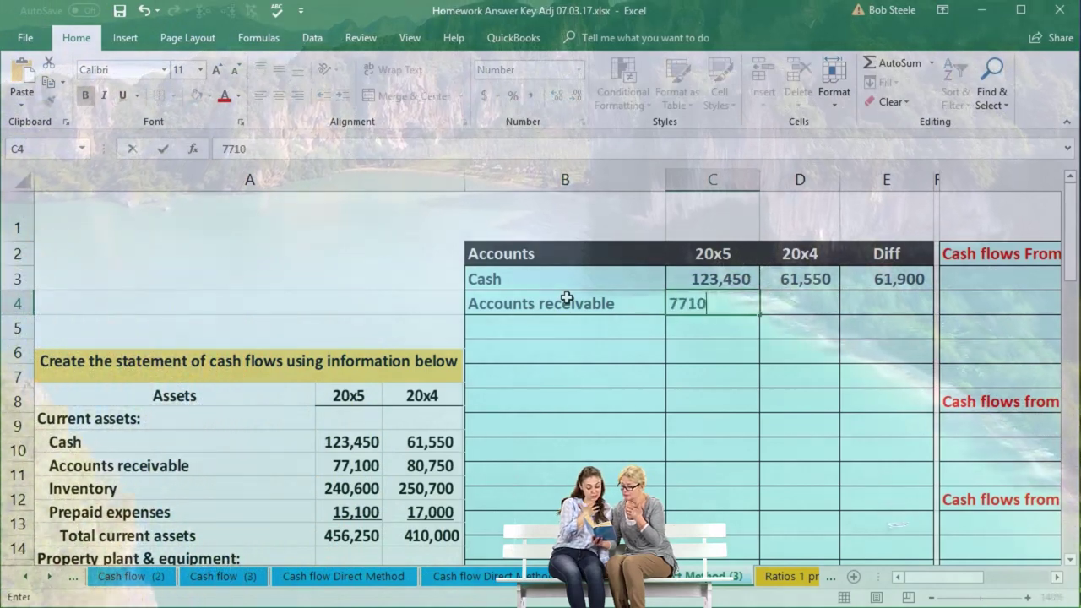
key(Tab)
text(807)
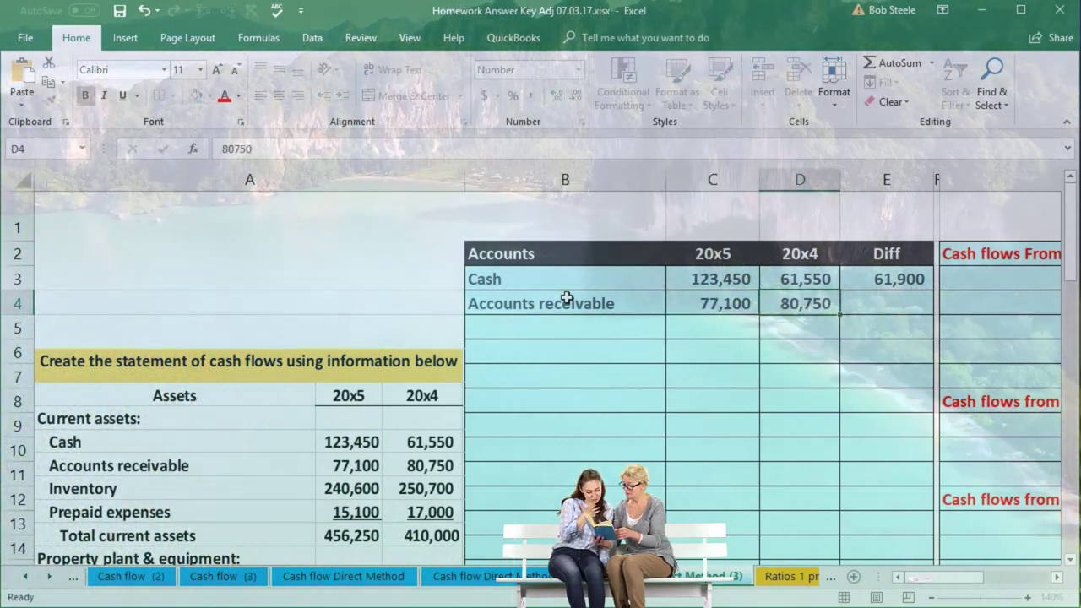
- Calculate the Accounts receivable difference in E4 with the formula =C4-D4
key(Tab)
text(=)
key(Left)
key(Left)
text(-)
key(Left)
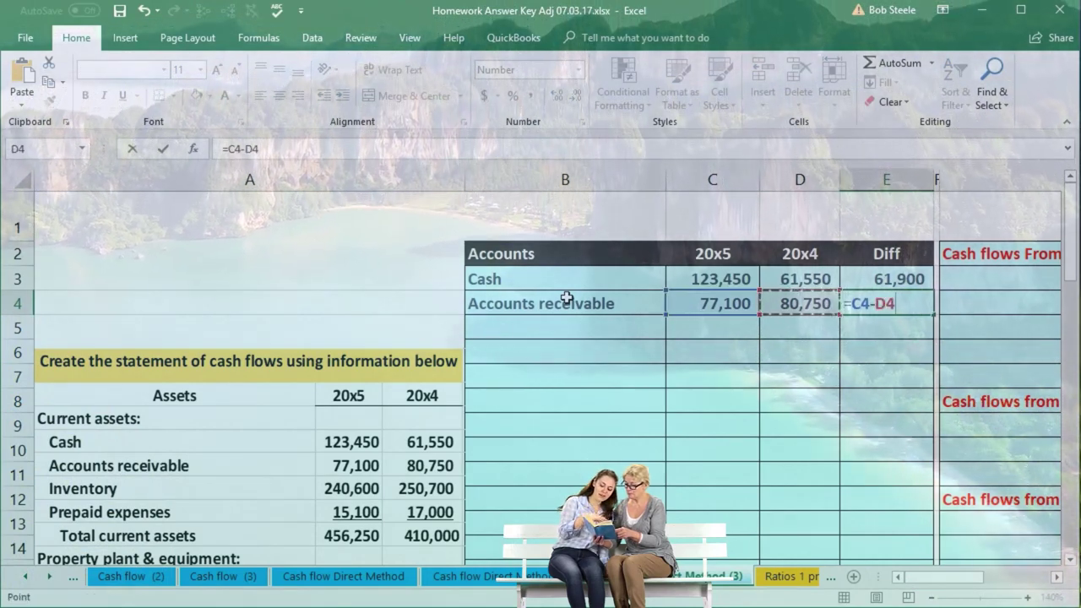
key(Return)
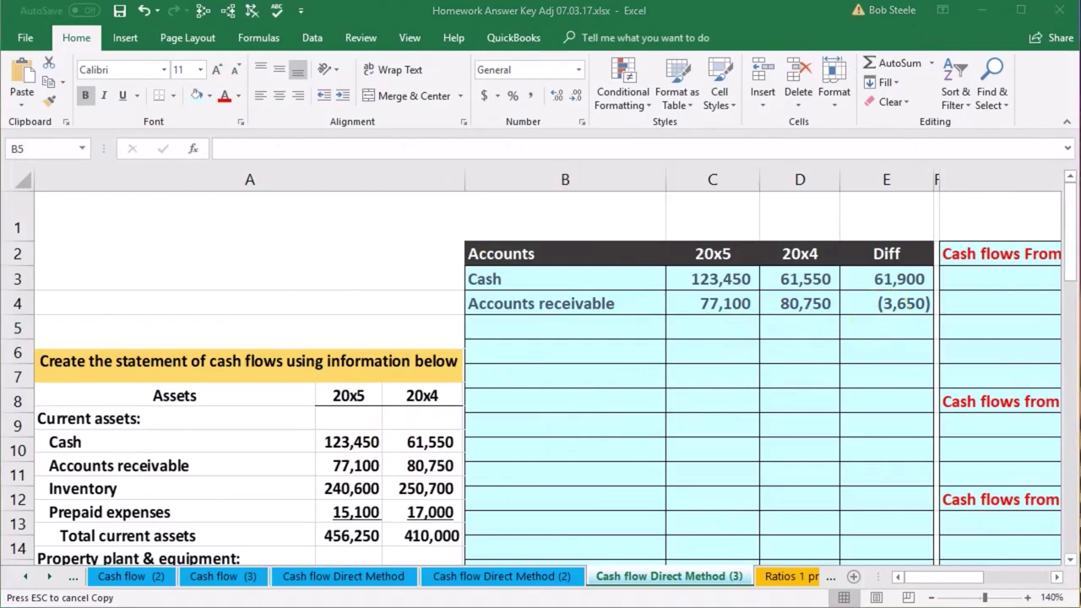
- Add Inventory in B5 with its balances: 240600 for 20x5 in C5 and 250700 for 20x4 in D5
click(535, 319)
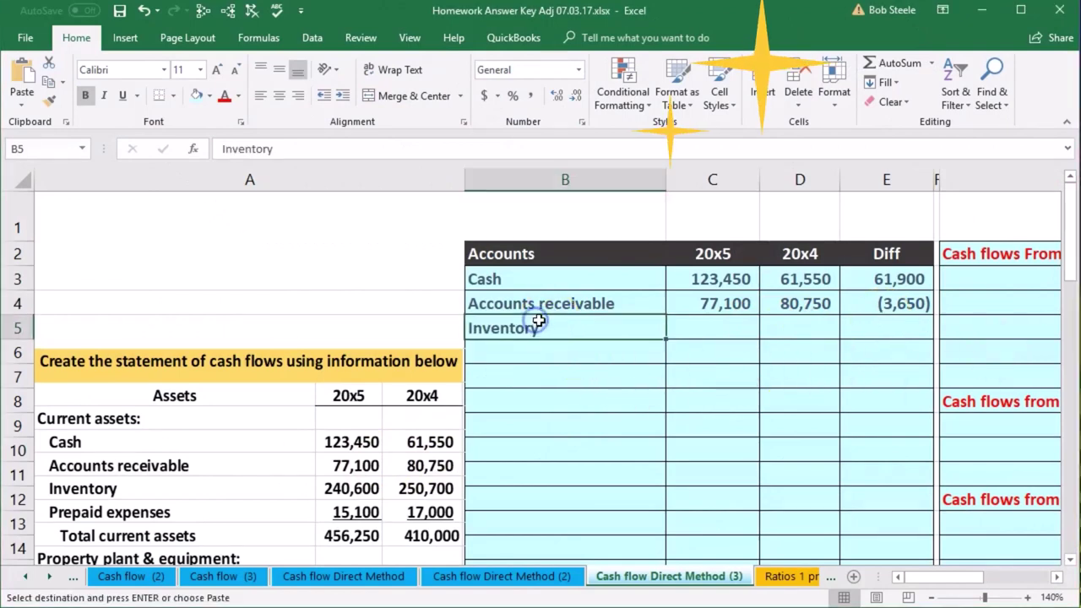
text(Inventory)
key(Tab)
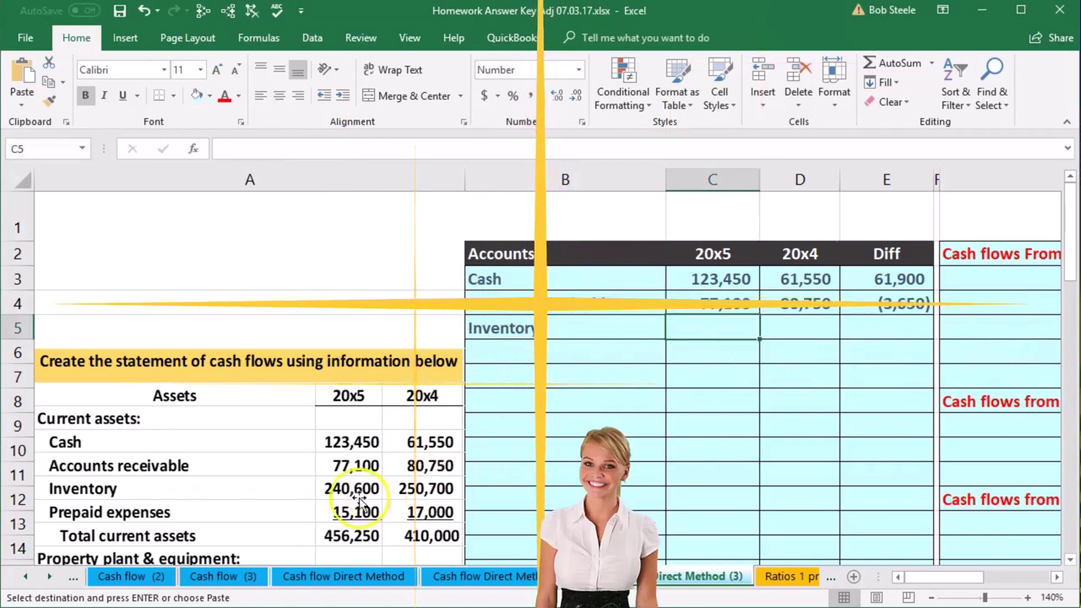
text(240600)
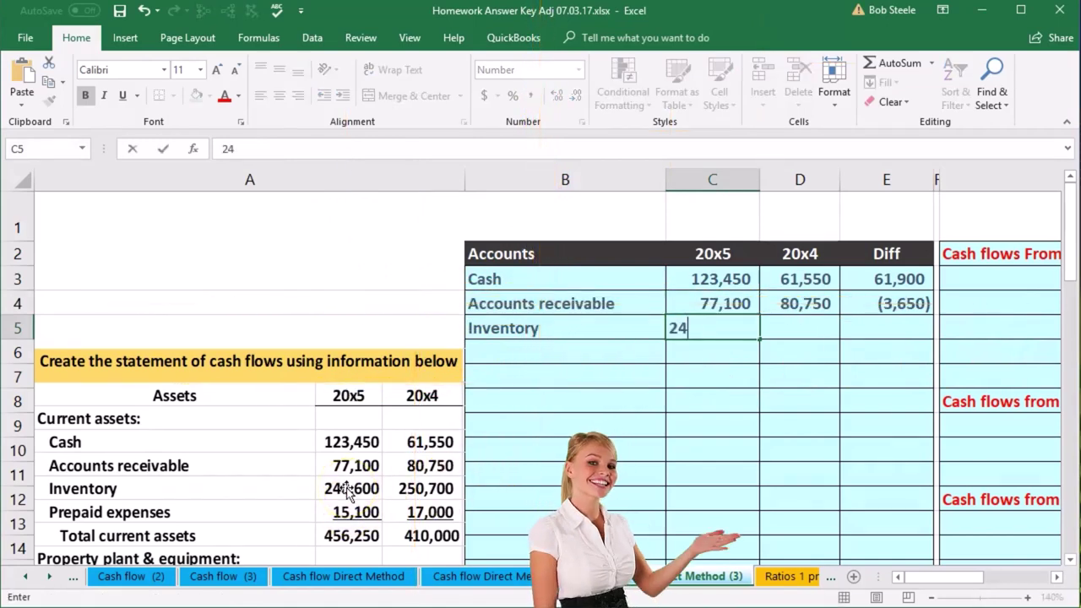
key(Tab)
text(250,700)
- Calculate the Inventory difference in E5 with the formula =C5-D5
key(Tab)
text(=)
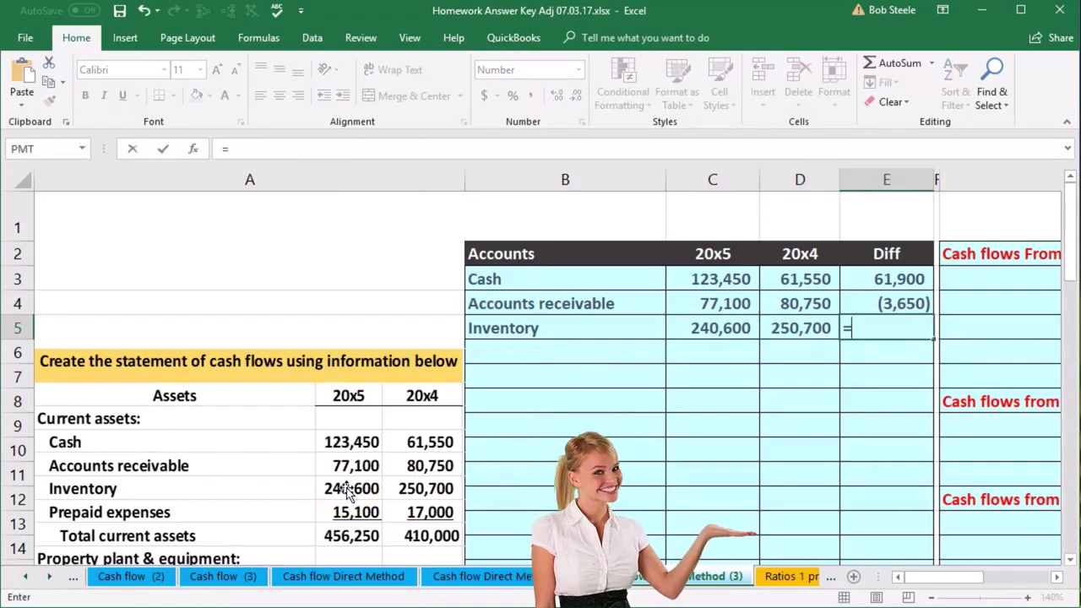
key(Left)
key(Left)
text(-)
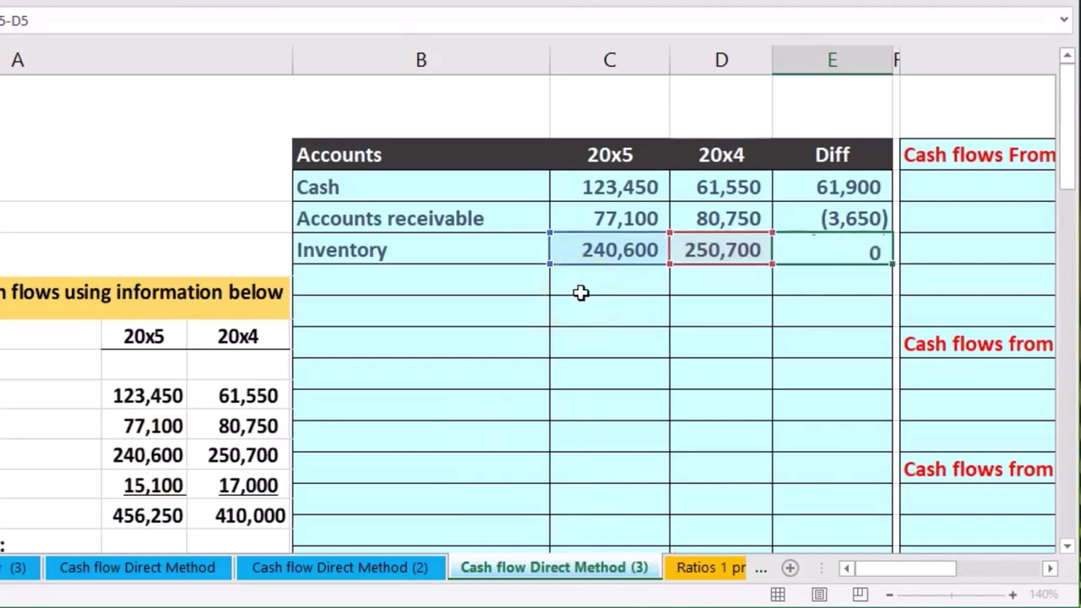
key(Return)
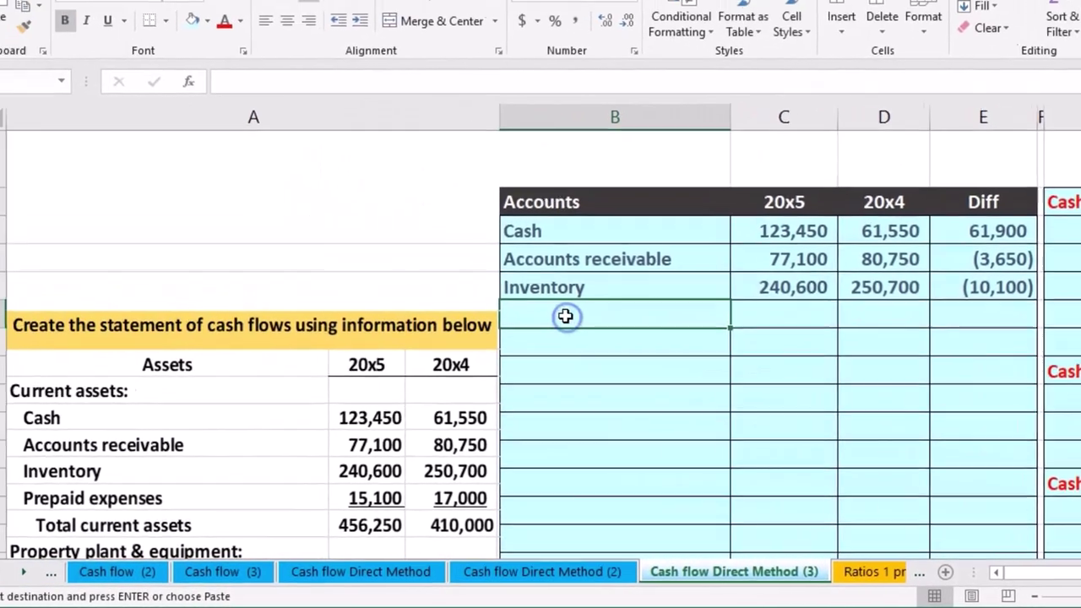
- Add Prepaid expenses in B6 with its balances: 15100 for 20x5 in C6 and 17000 for 20x4 in D6
key(ctrl+v)
key(Right)
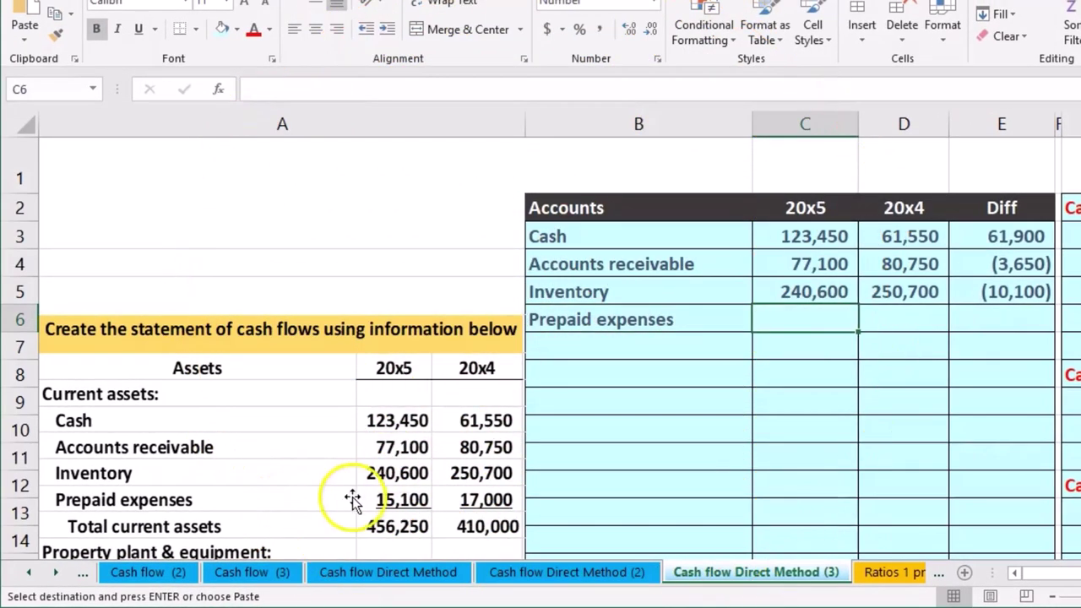
key(Escape)
text(15,100)
key(Tab)
text(1)
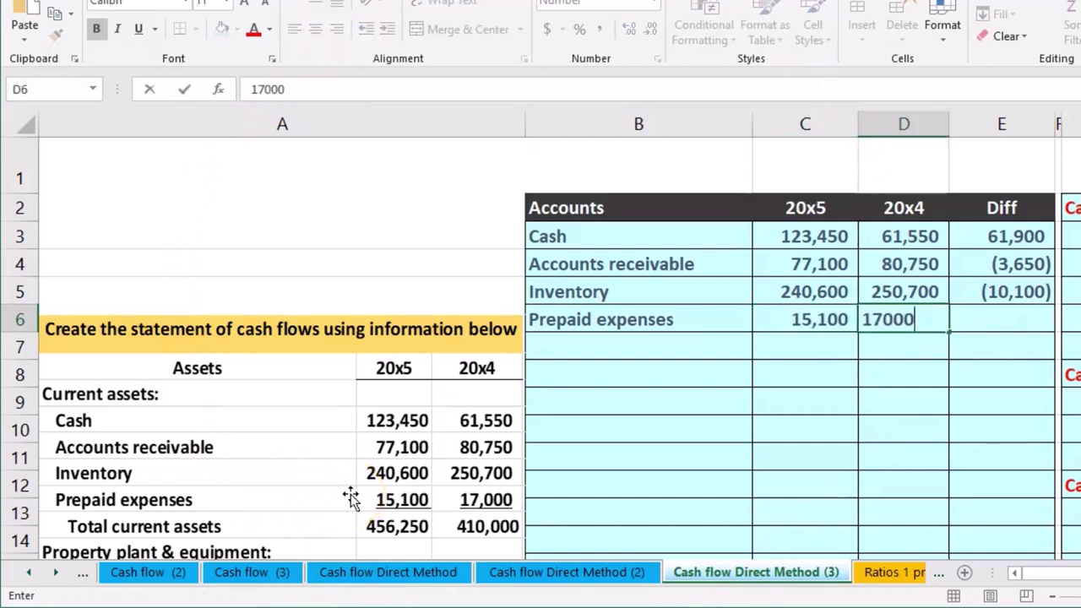
- Calculate the Prepaid expenses difference in E6 with the formula =C6-D6
key(Tab)
text(=)
key(Left)
key(Left)
text(-)
key(Left)
key(Return)
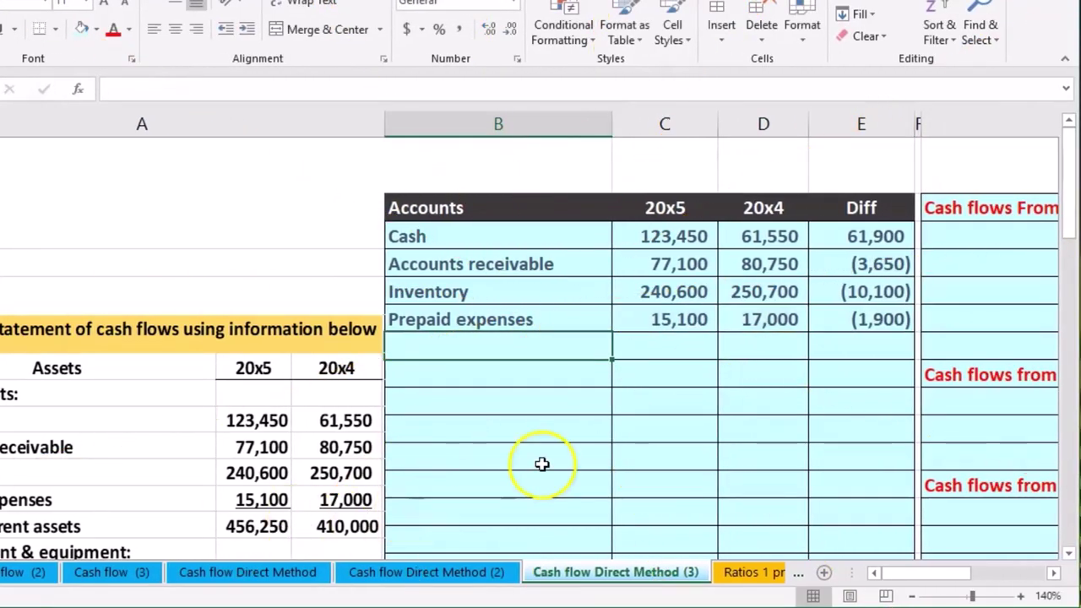
- Add Equipment in B7 with its balances: 262250 for 20x5 in C7 and 200000 for 20x4 in D7
scroll(542, 461, down, 4)
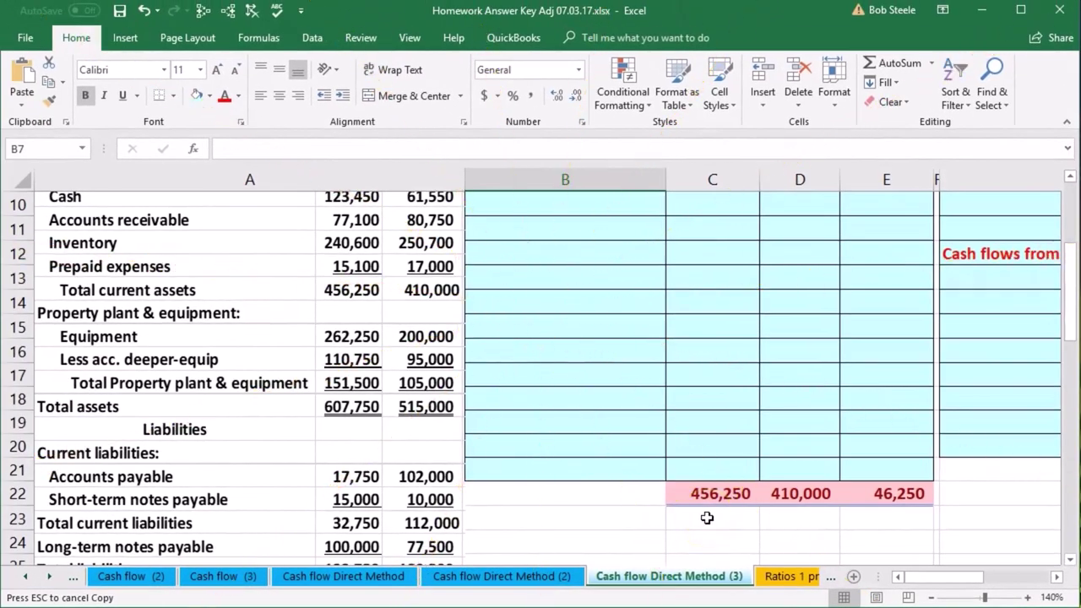
scroll(707, 518, up, 3)
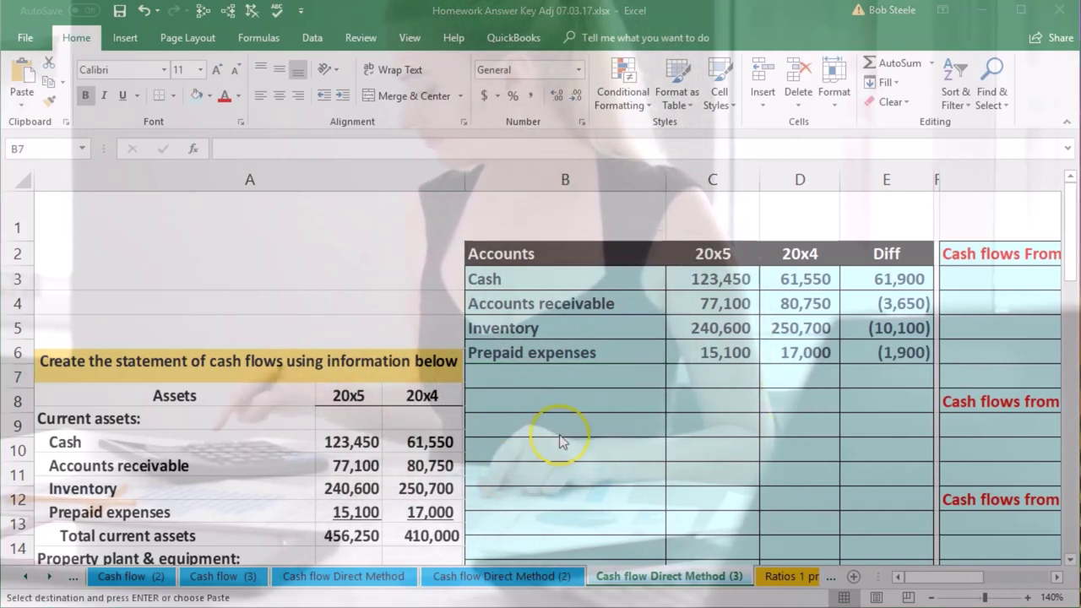
scroll(558, 434, down, 1)
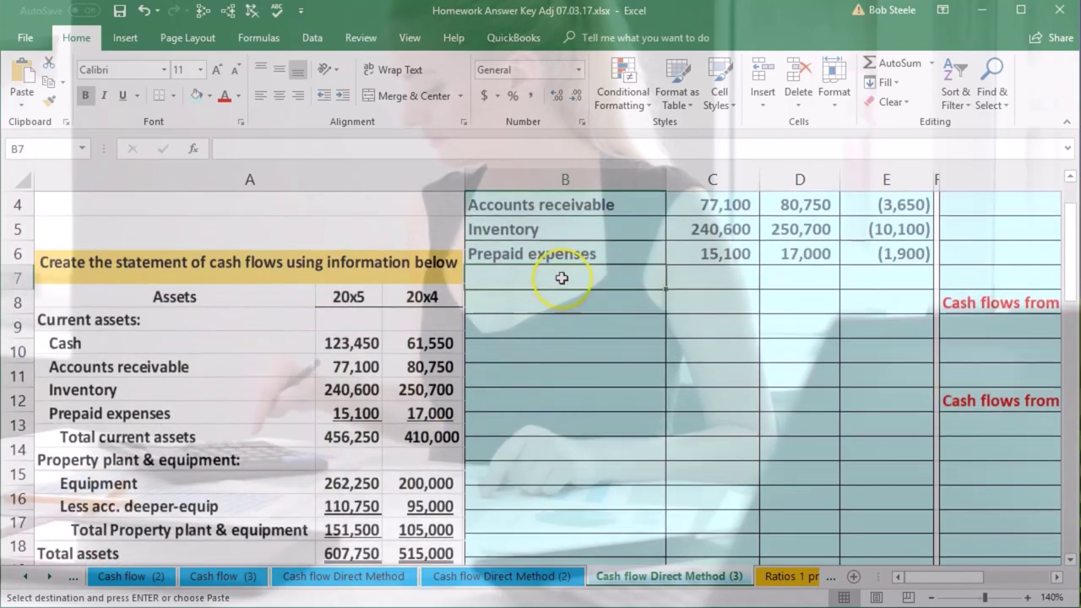
text(Equipment)
key(Right)
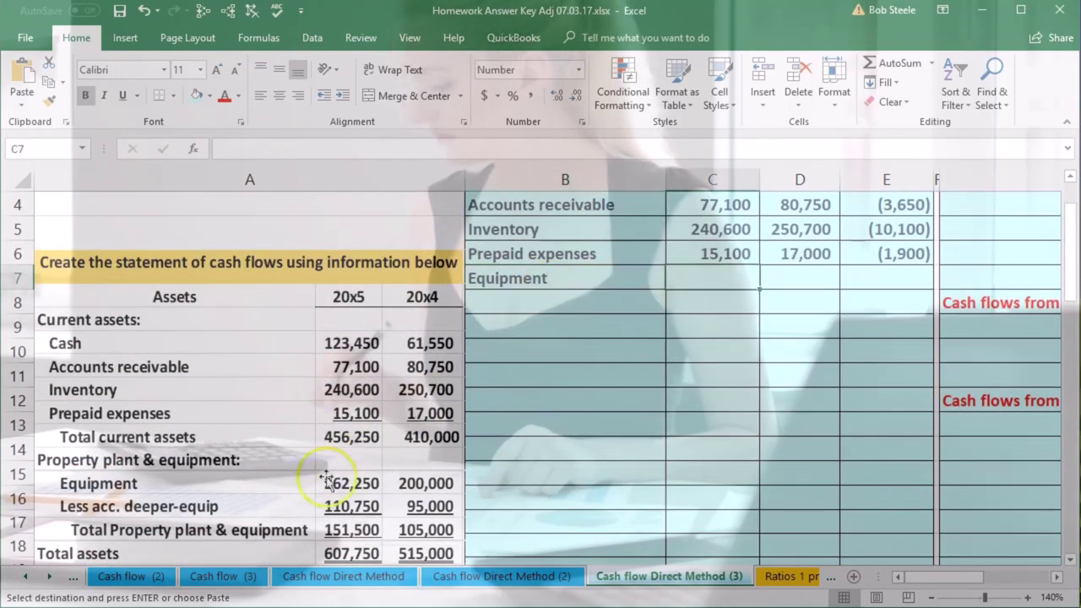
text(262,250)
key(Right)
text(200000)
key(Right)
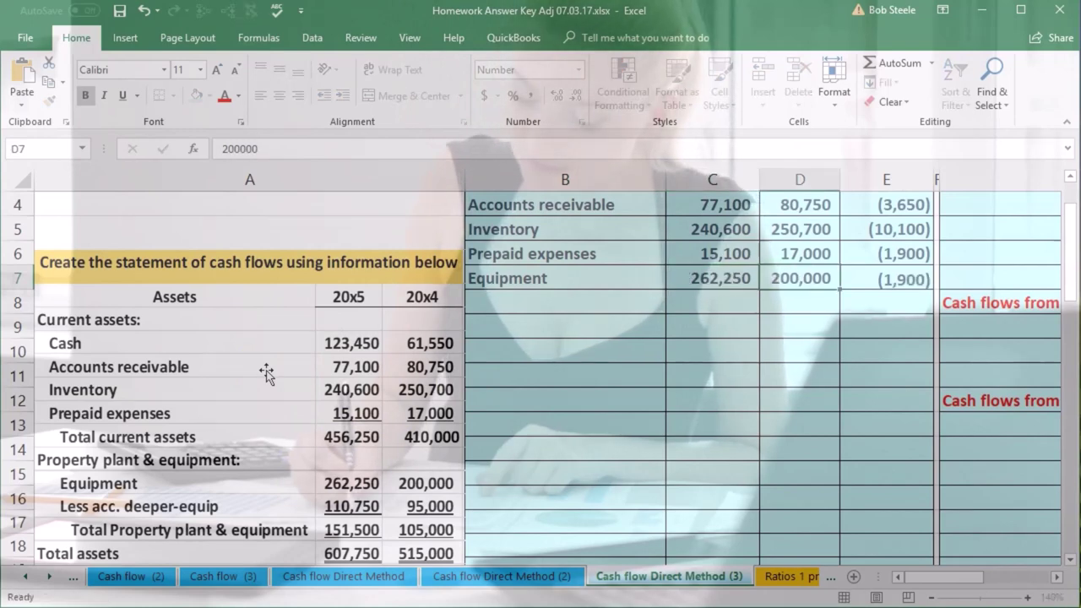
- Copy the difference formula down to E7 for Equipment and check that it reads =C7-D7
key(ctrl+v)
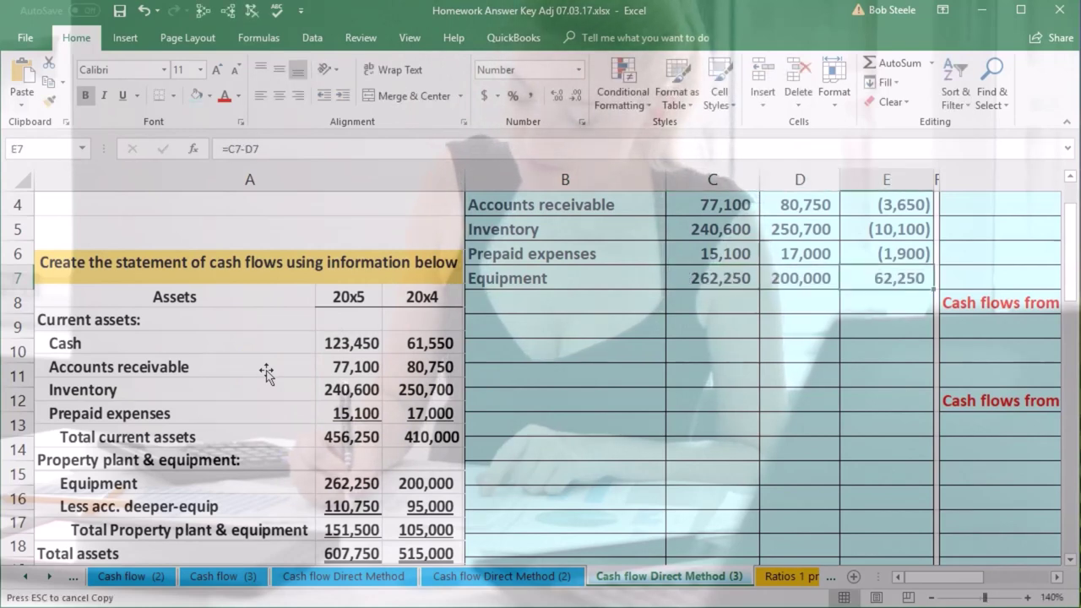
click(872, 277)
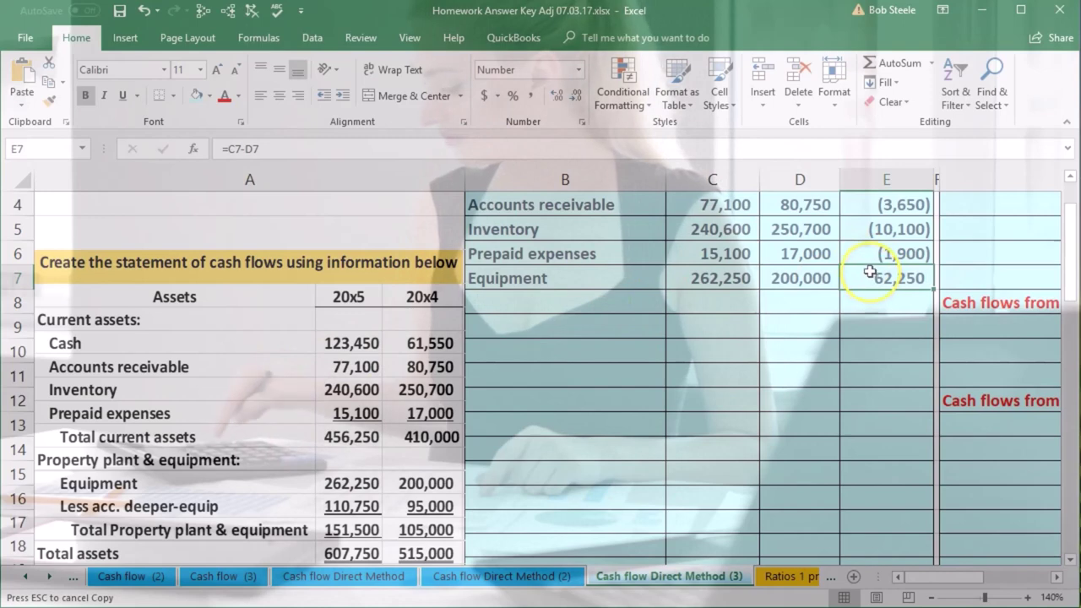
double_click(869, 279)
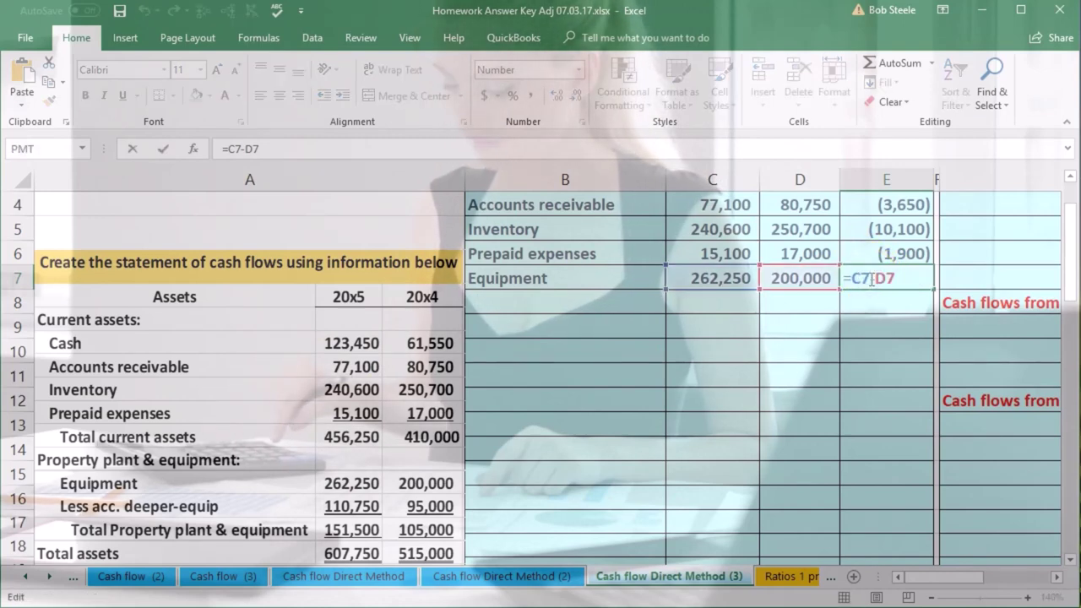
key(Return)
- Add Accum. Deeper. Equip. in B8 with negative balances: -110750 for 20x5 in C8 and -95000 for 20x4 in D8
key(ctrl+c)
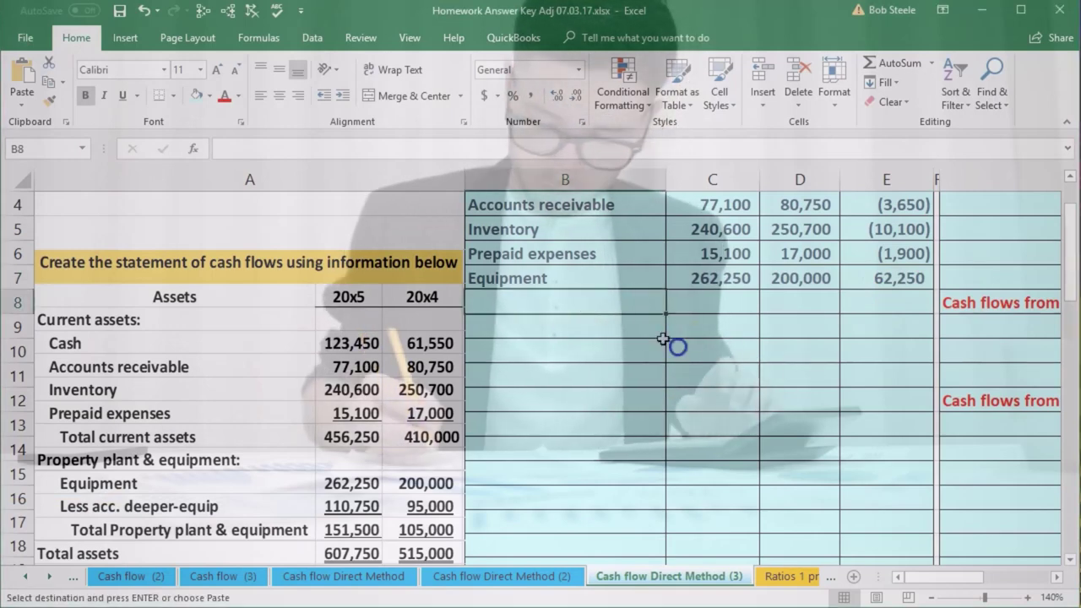
key(ctrl+v)
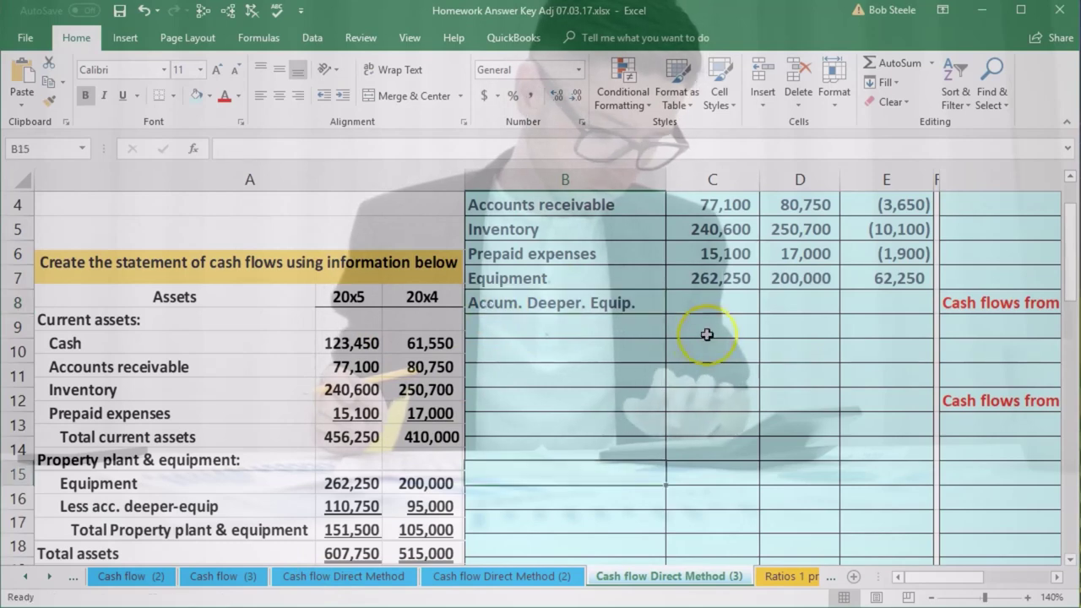
click(707, 303)
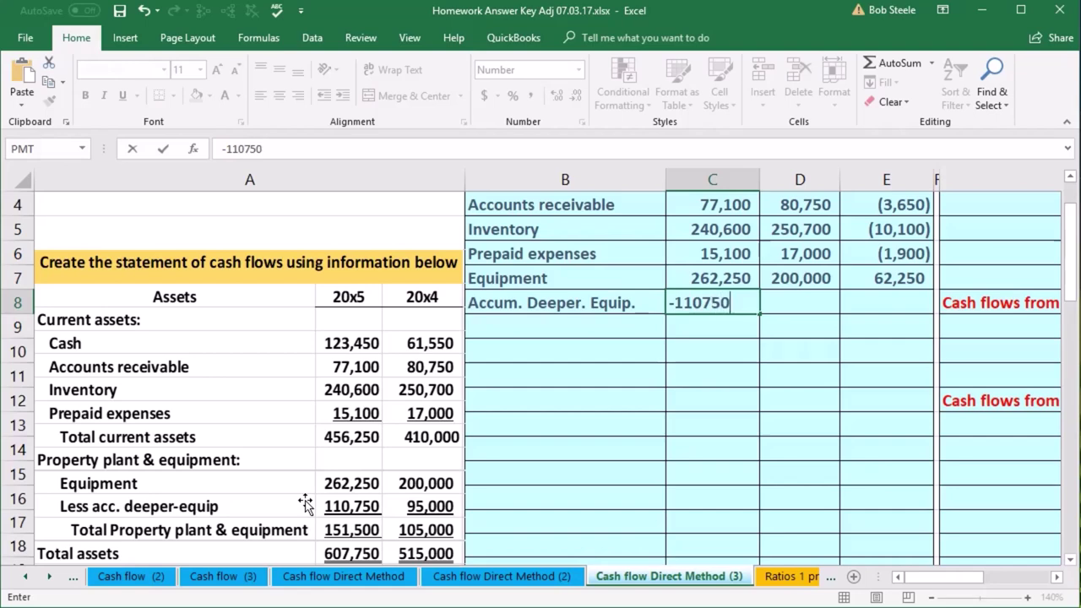
key(Tab)
text(-)
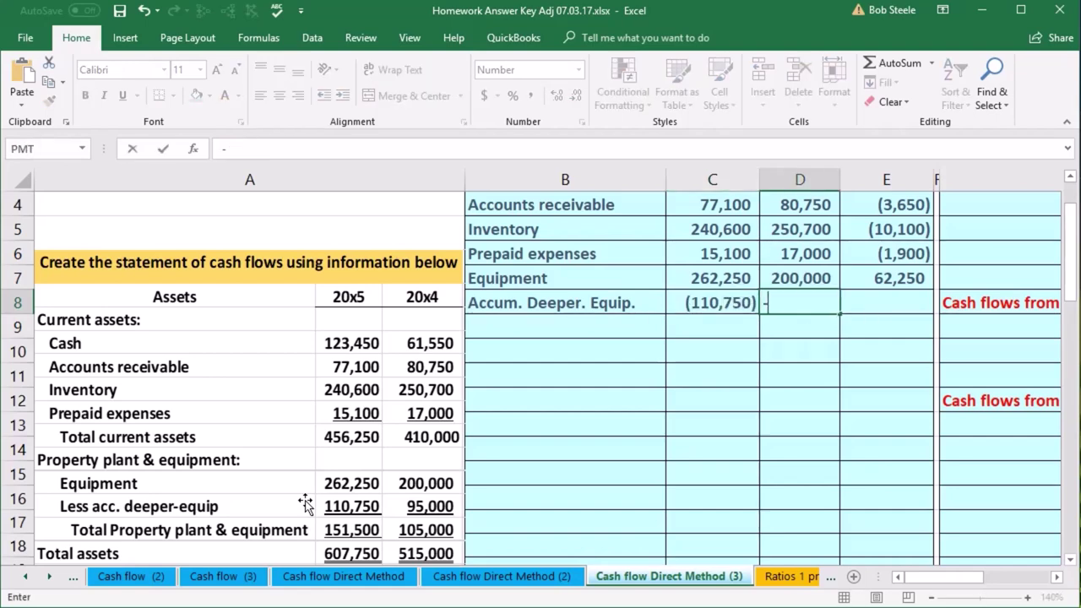
text(95000)
- Fill the difference formula down into E8 for accumulated depreciation, and correct the label in B8 to Accum. Depr. Equip
key(Tab)
key(ctrl+d)
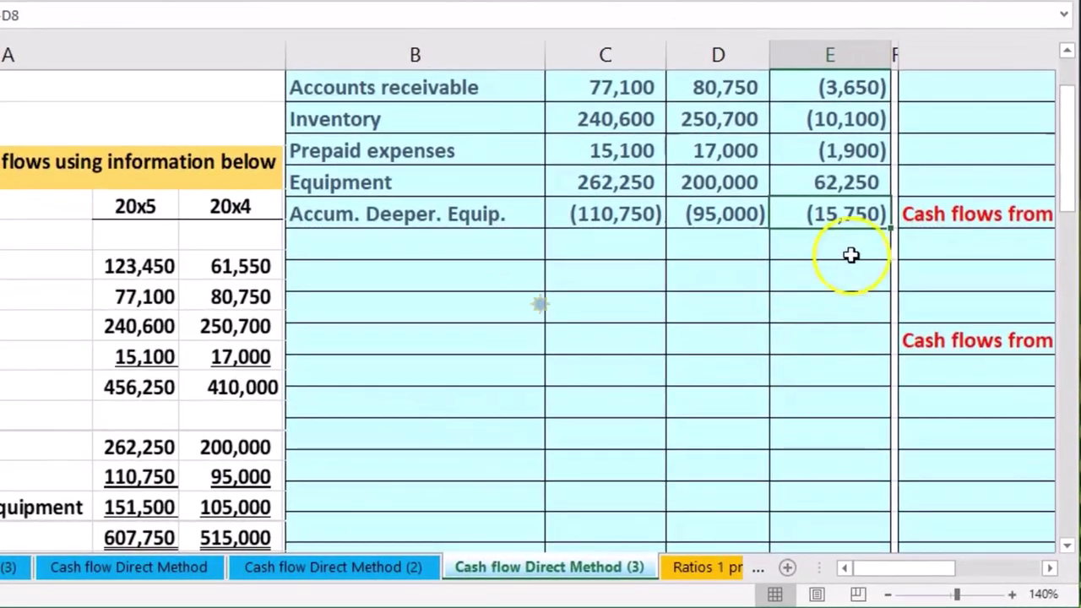
scroll(785, 338, up, 2)
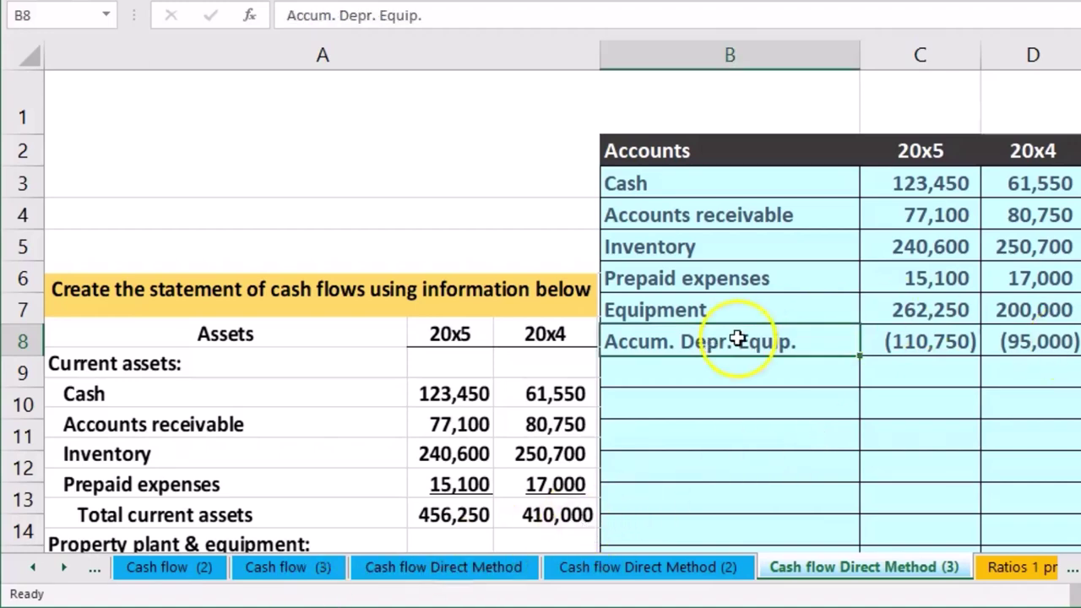
click(716, 376)
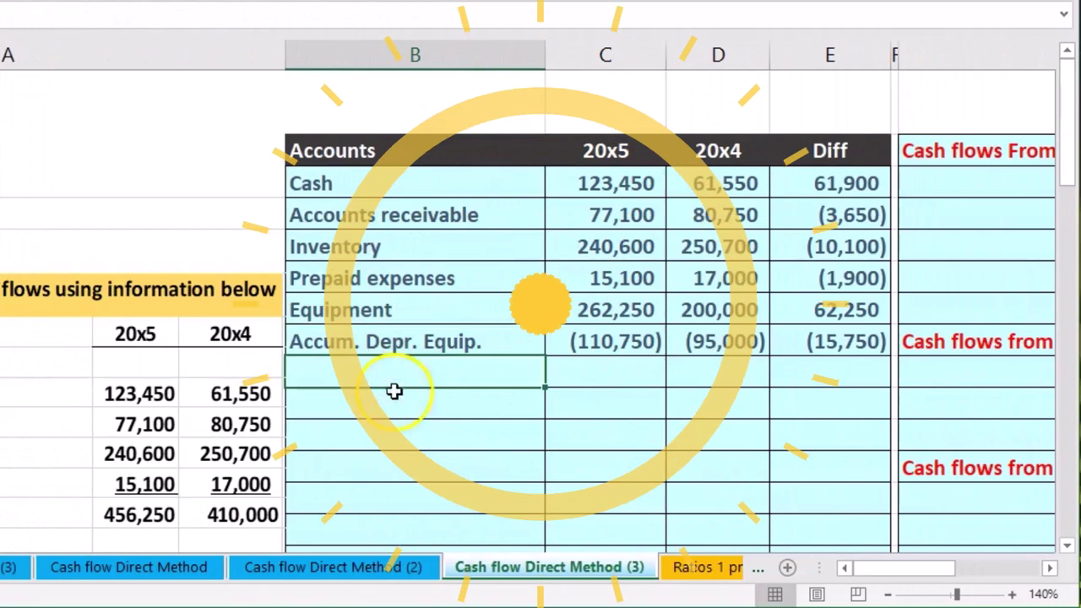
key(Up)
- Paste the account name Accounts payable from the balance sheet liabilities into B9
scroll(409, 465, down, 2)
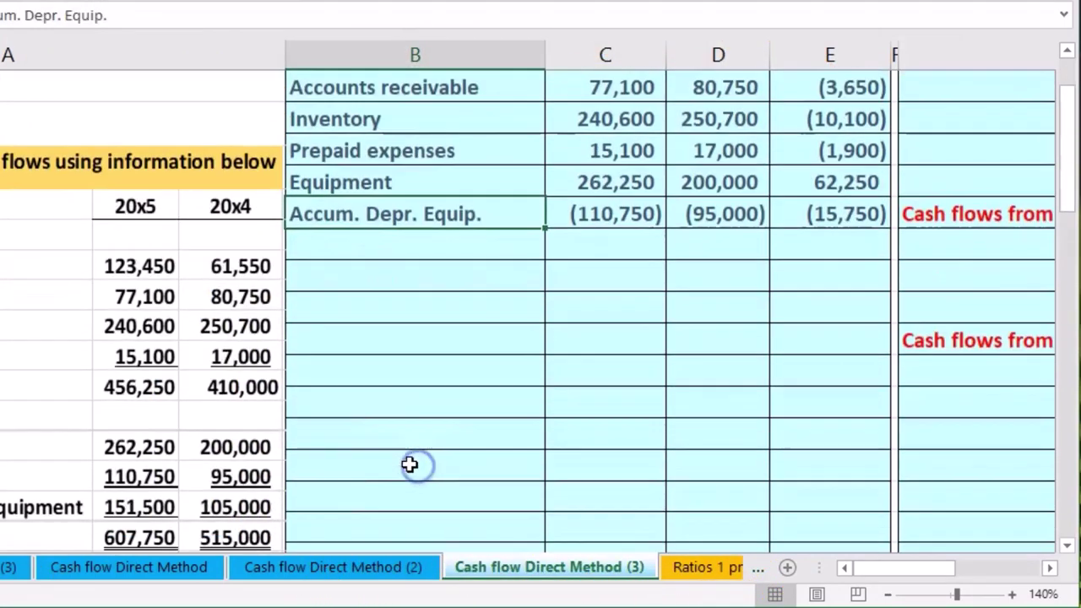
scroll(397, 473, down, 1)
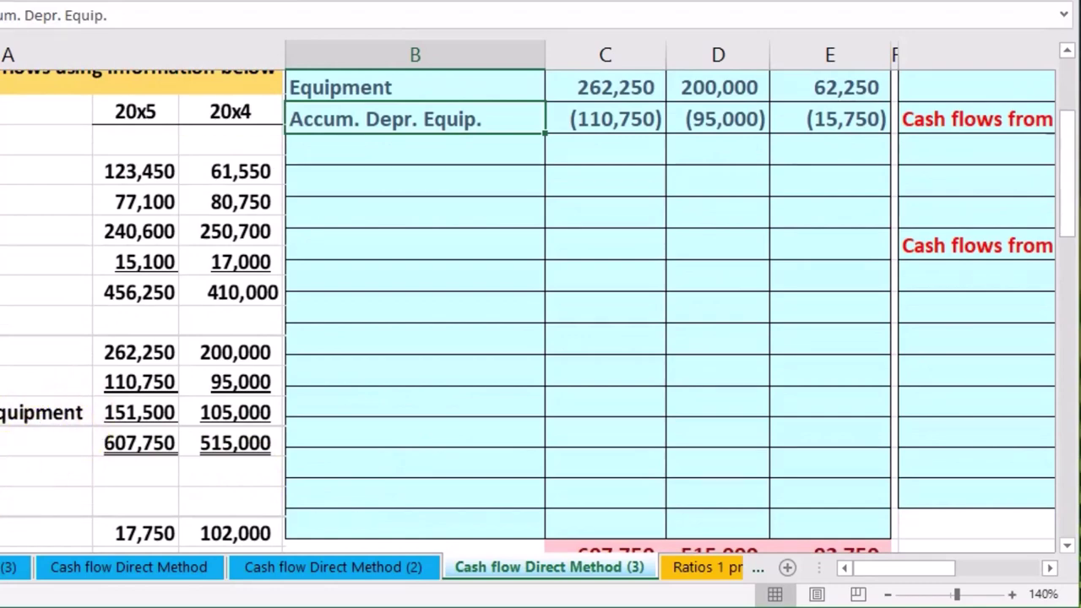
scroll(538, 312, down, 1)
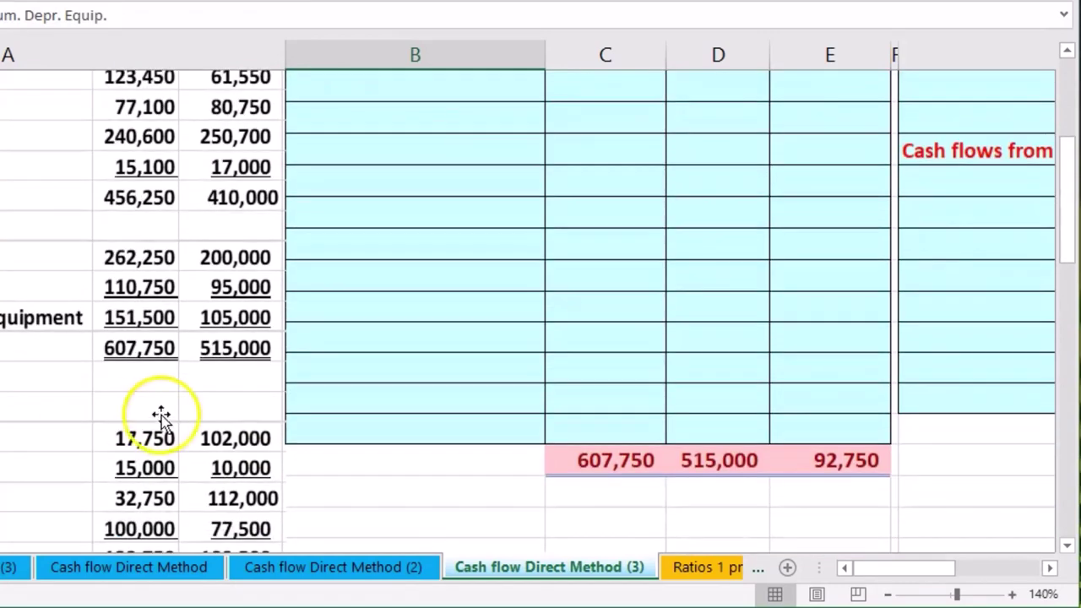
scroll(161, 416, up, 1)
click(369, 155)
key(ctrl+v)
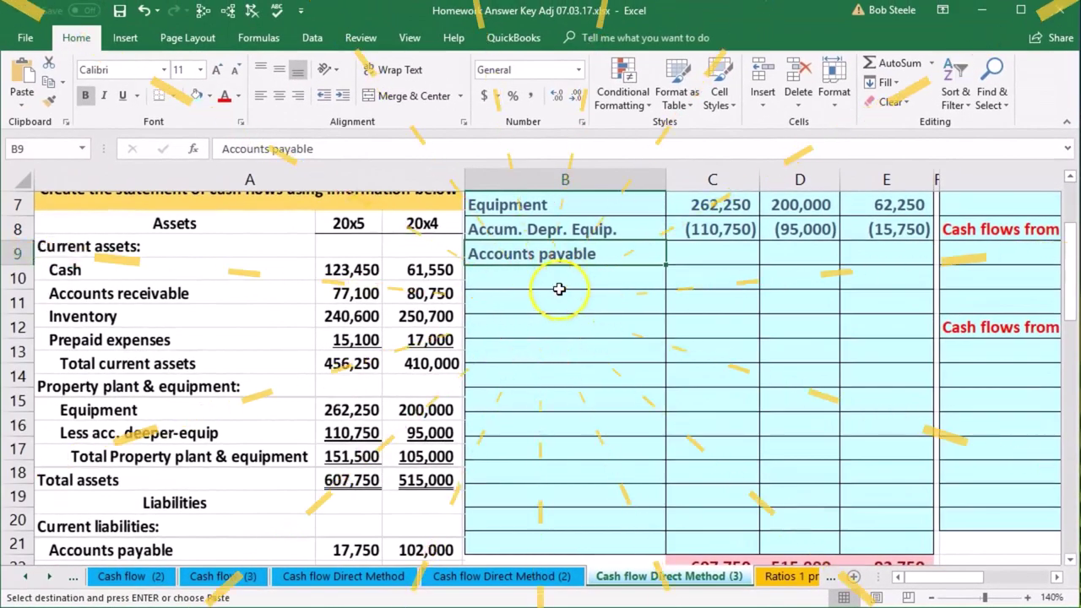
- Enter the Accounts payable balances as -1750 in C9 and -102000 in D9, and paste the difference formula =C9-D9 into E9
key(Right)
scroll(553, 338, down, 1)
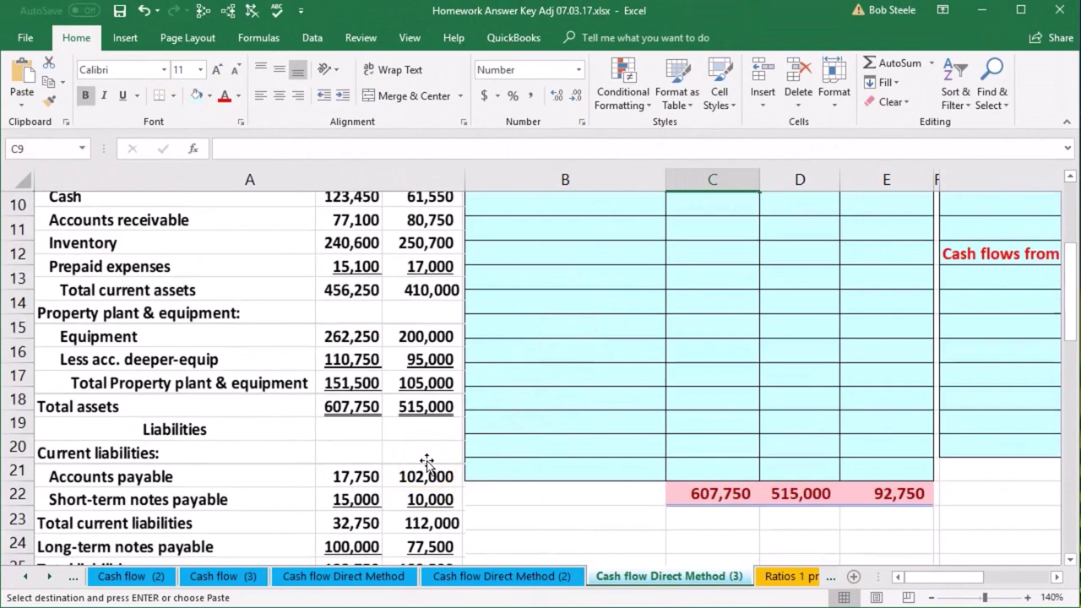
text(-1750)
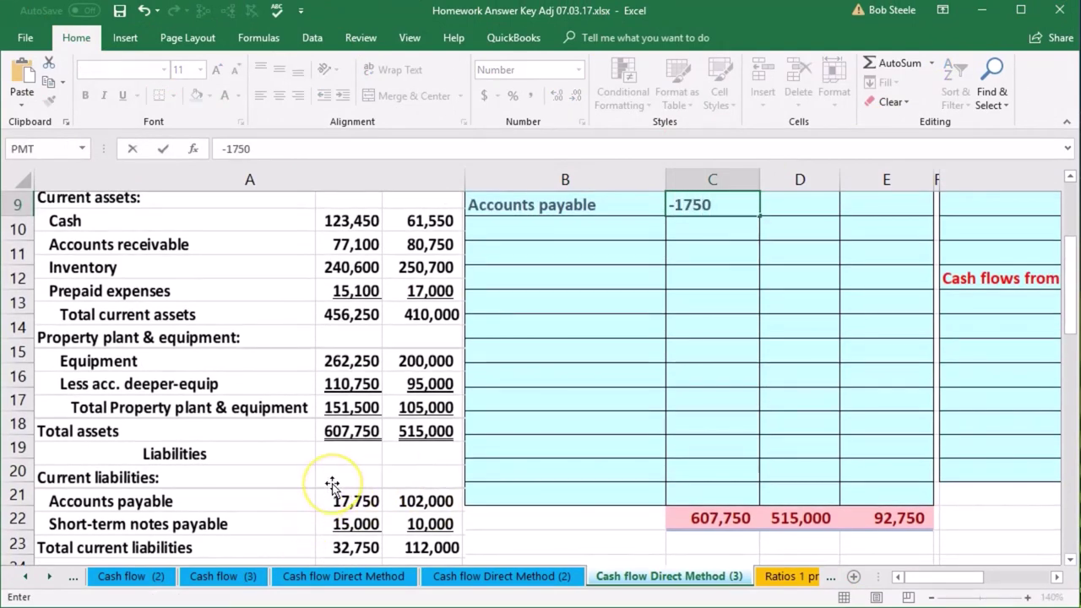
key(Tab)
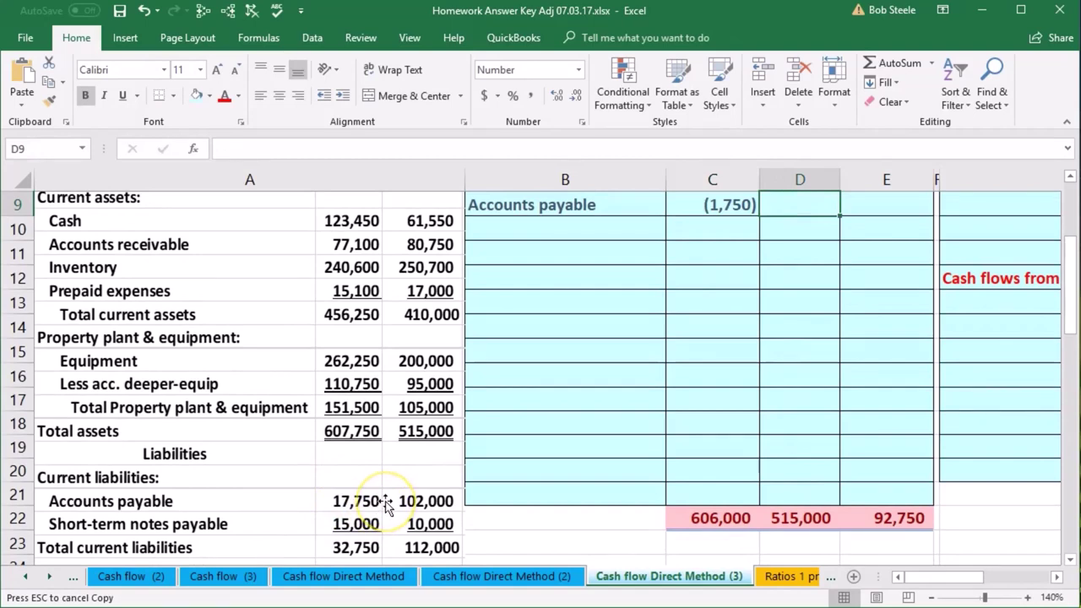
text(-10)
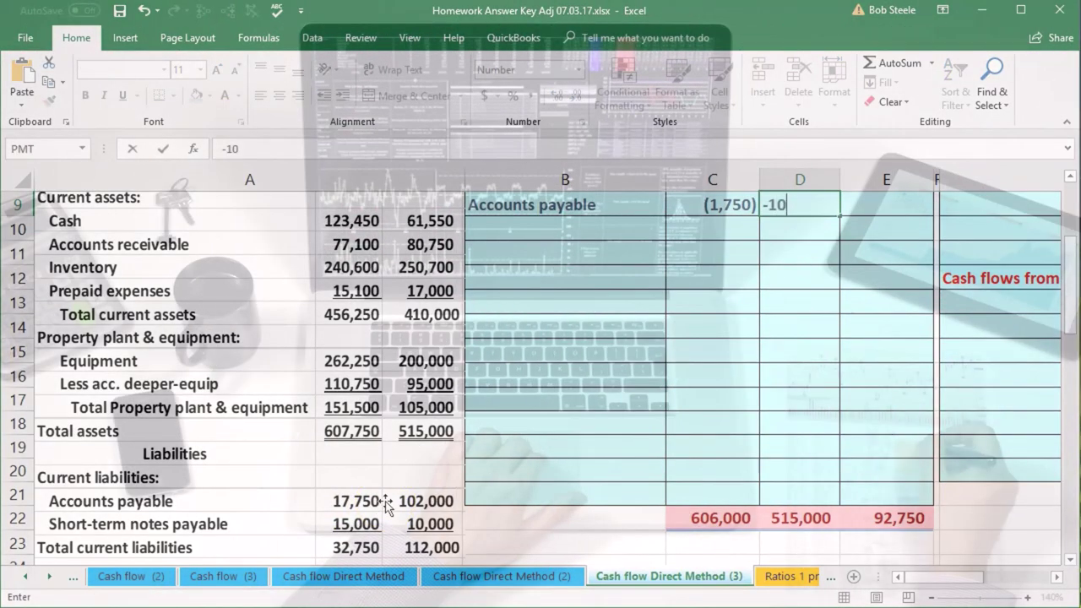
text(2000)
key(Tab)
key(ctrl+v)
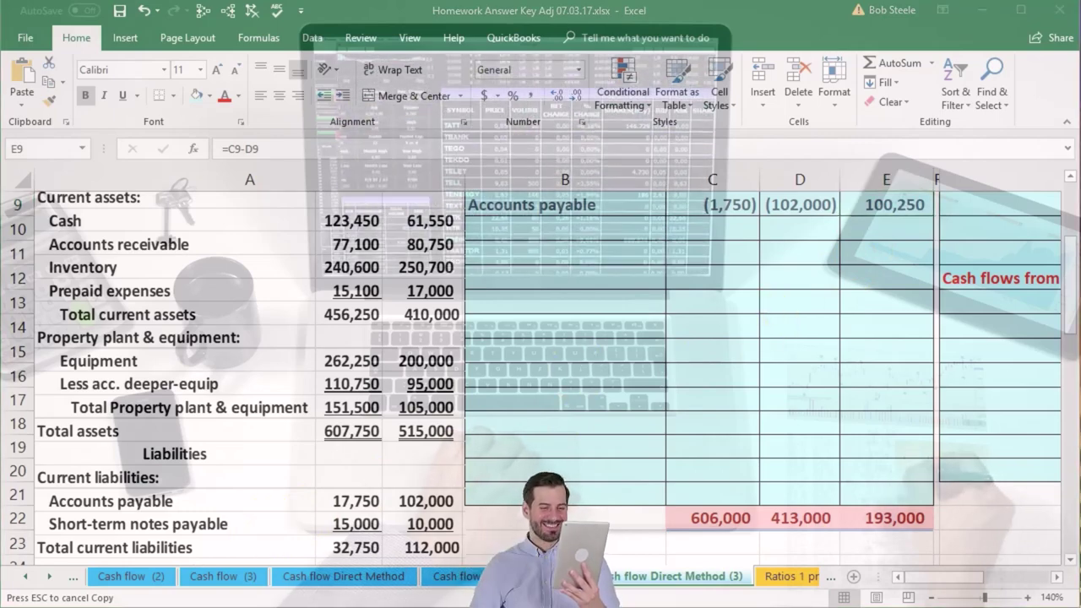
- Add Short-term notes payable in B10 with -15000 in C10, -1000 in D10 and the difference formula =C10-D10 in E10
click(565, 230)
key(ctrl+v)
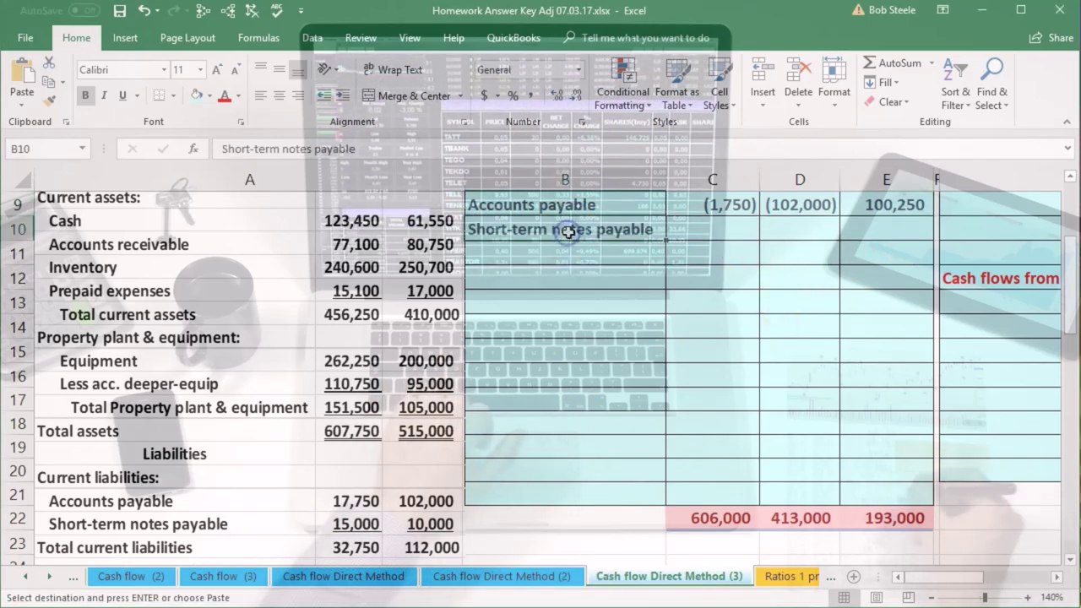
key(Right)
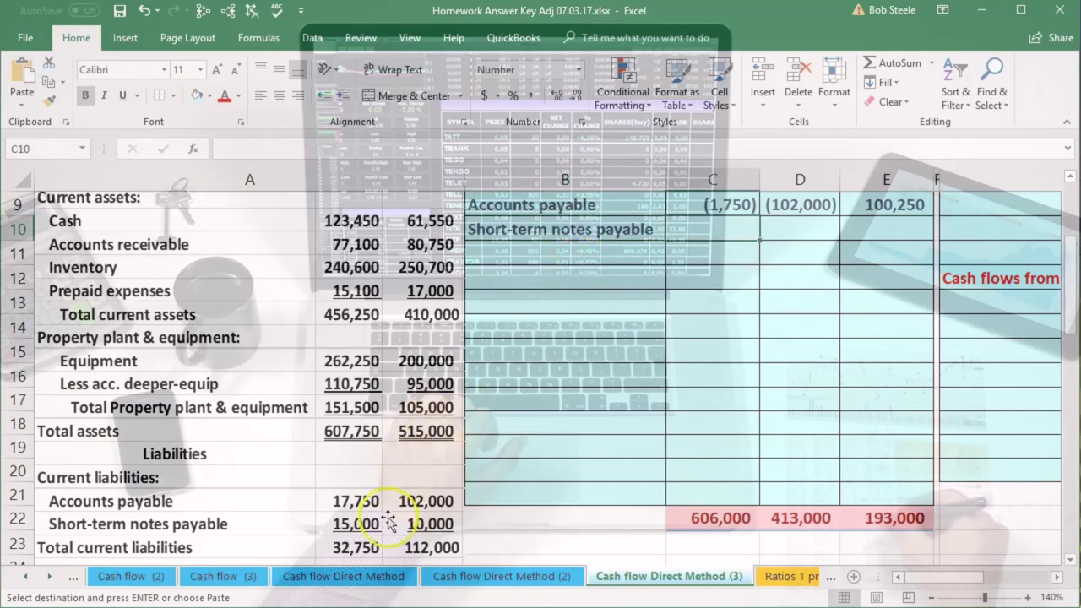
text(-1)
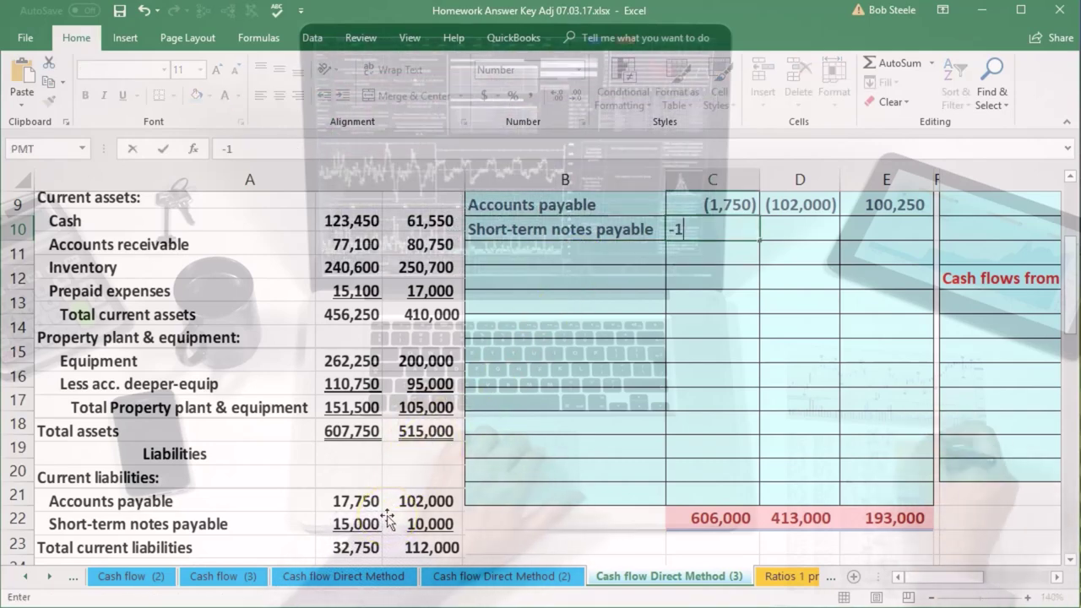
text(5000)
key(Right)
text(-)
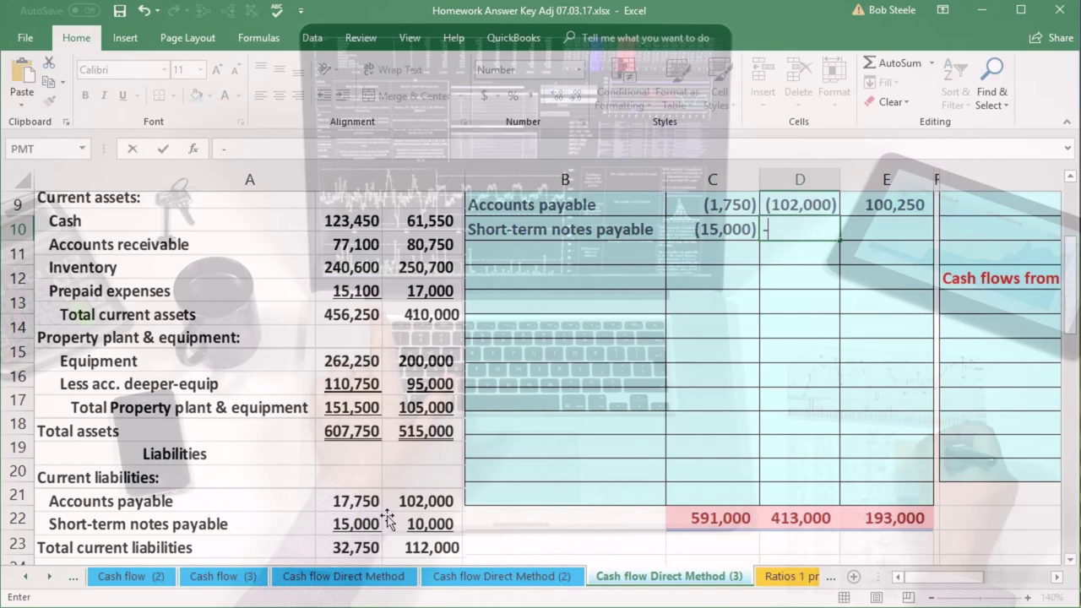
text(1000)
key(Right)
text(=C10-D10)
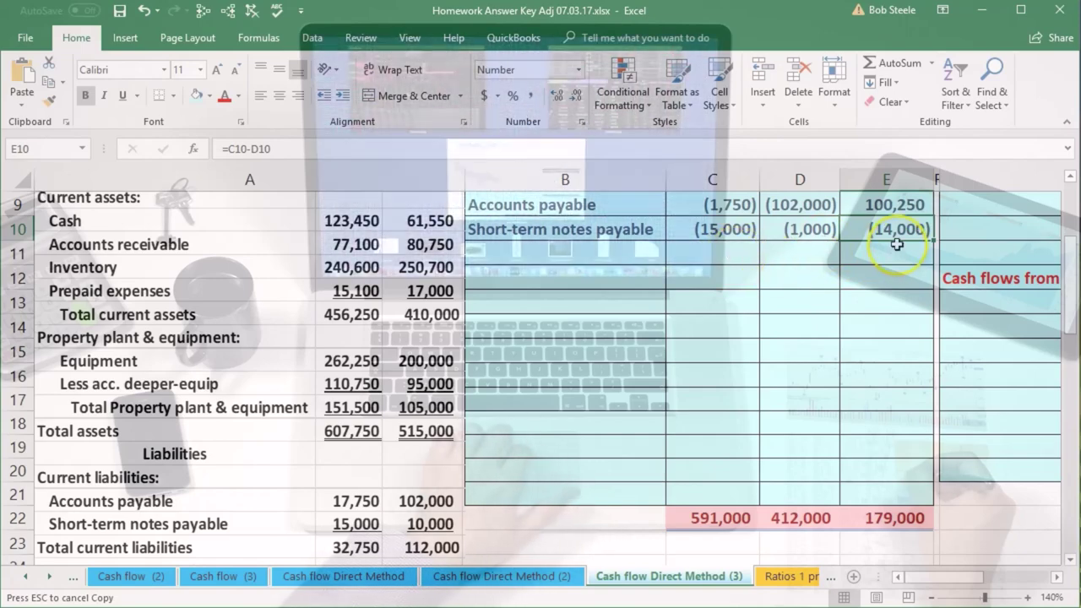
- Enter the account name Long -term notes payable from the balance sheet in B11
click(647, 422)
scroll(646, 418, down, 1)
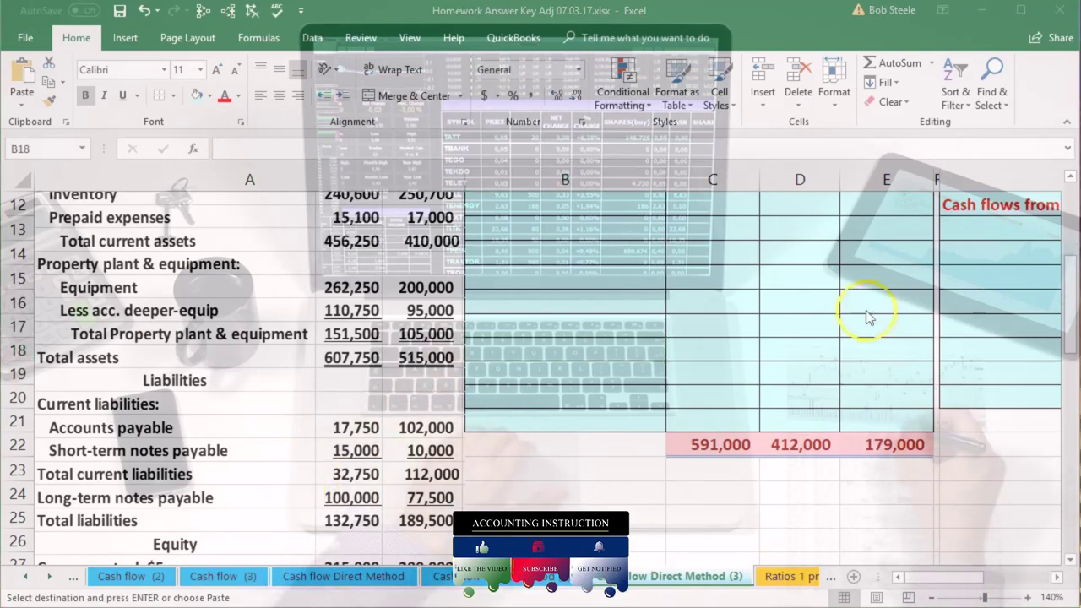
scroll(812, 323, up, 1)
click(541, 250)
text(Long -term notes payable)
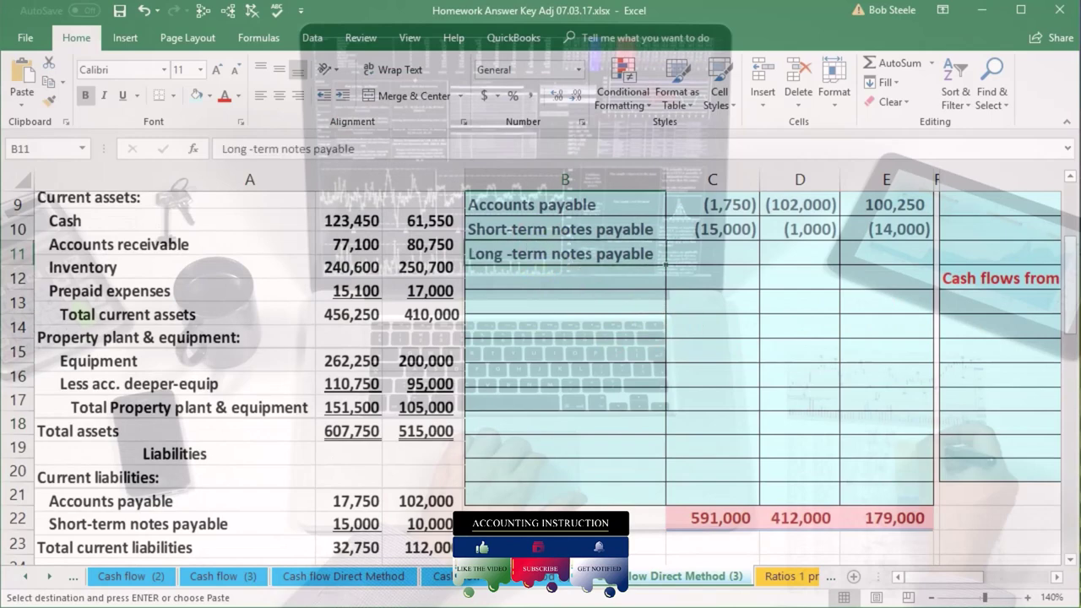
- Enter the long-term notes payable balances as -100000 in C11 and -77500 in D11, with the difference formula =C11-D11 in E11
scroll(771, 349, down, 1)
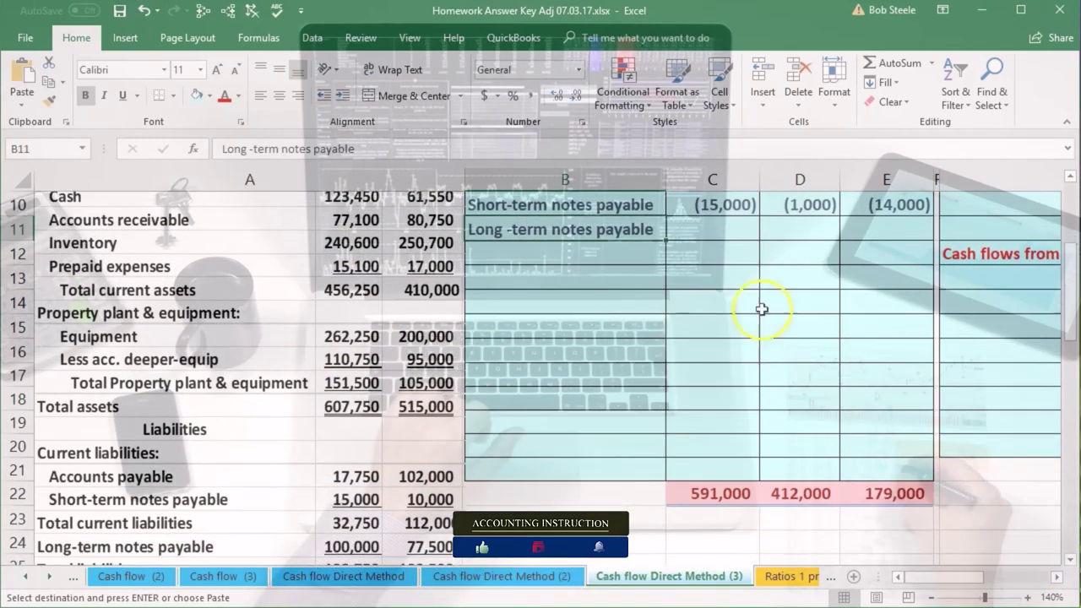
click(726, 235)
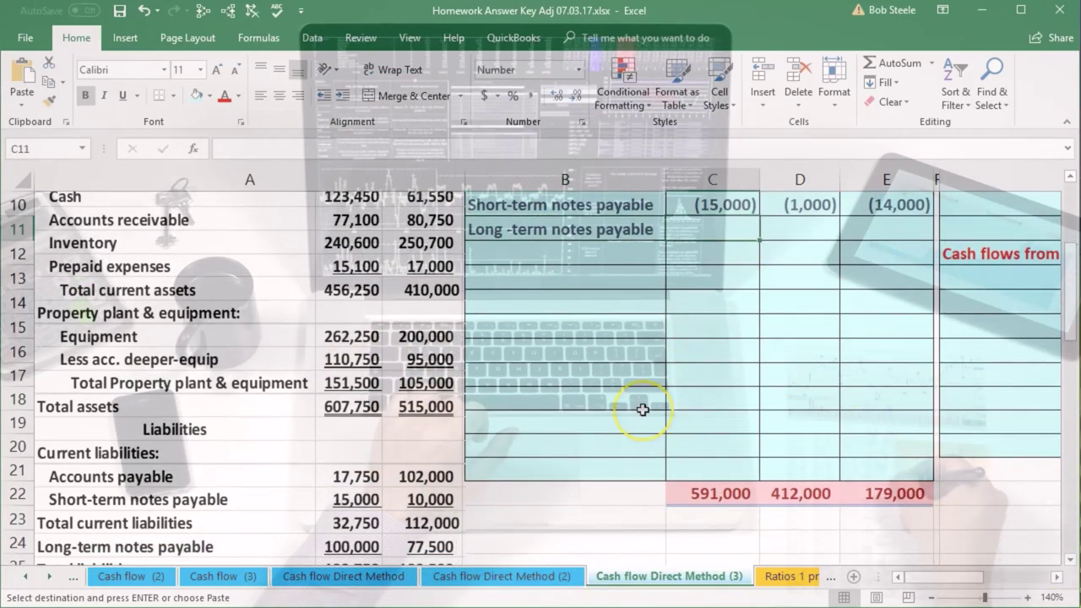
text(-)
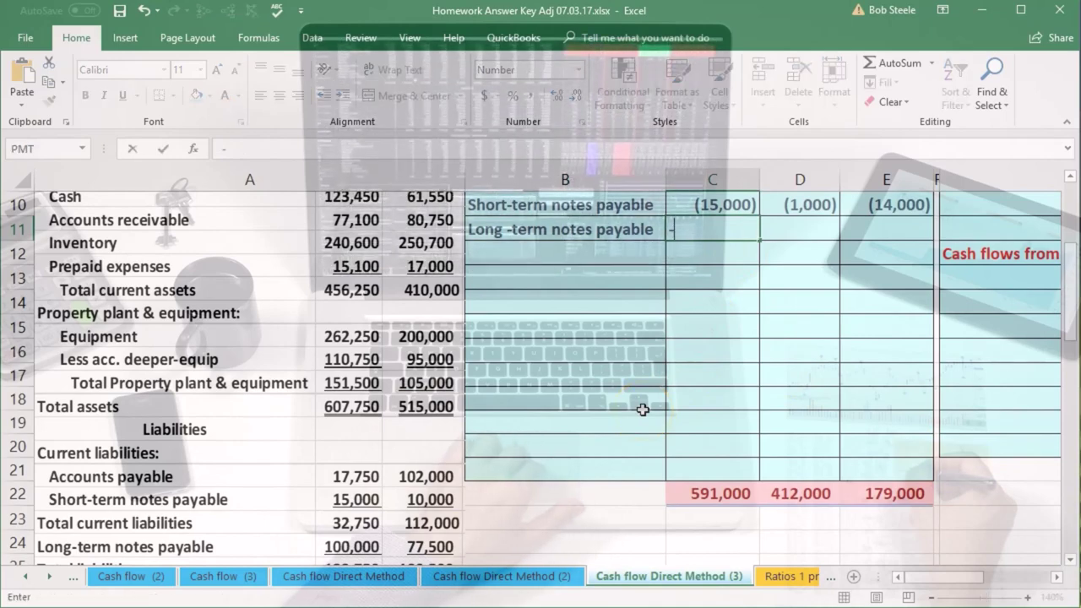
text(100000)
key(Tab)
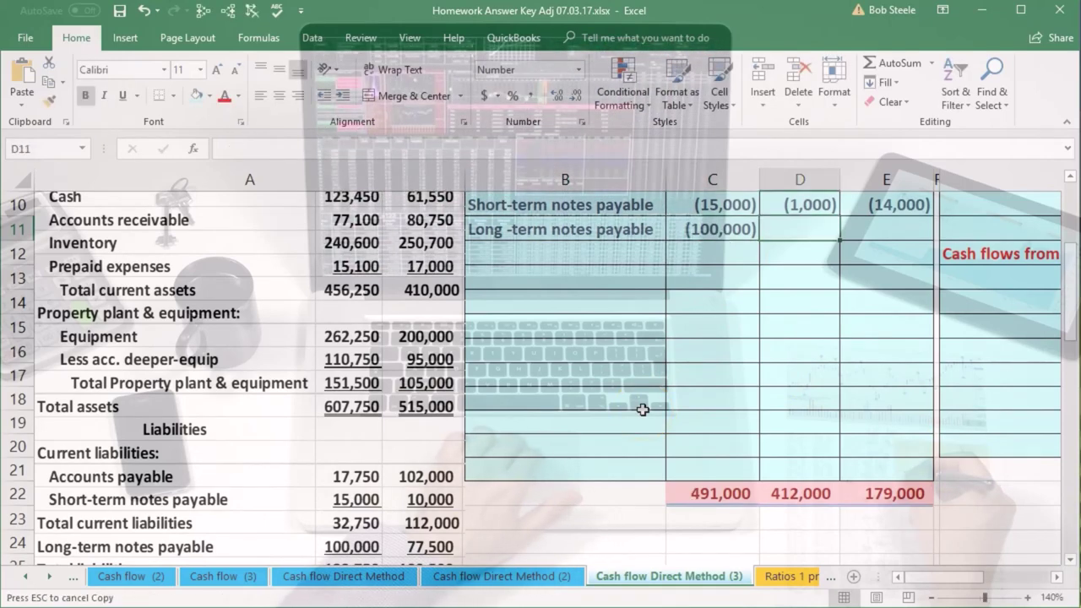
text(-7)
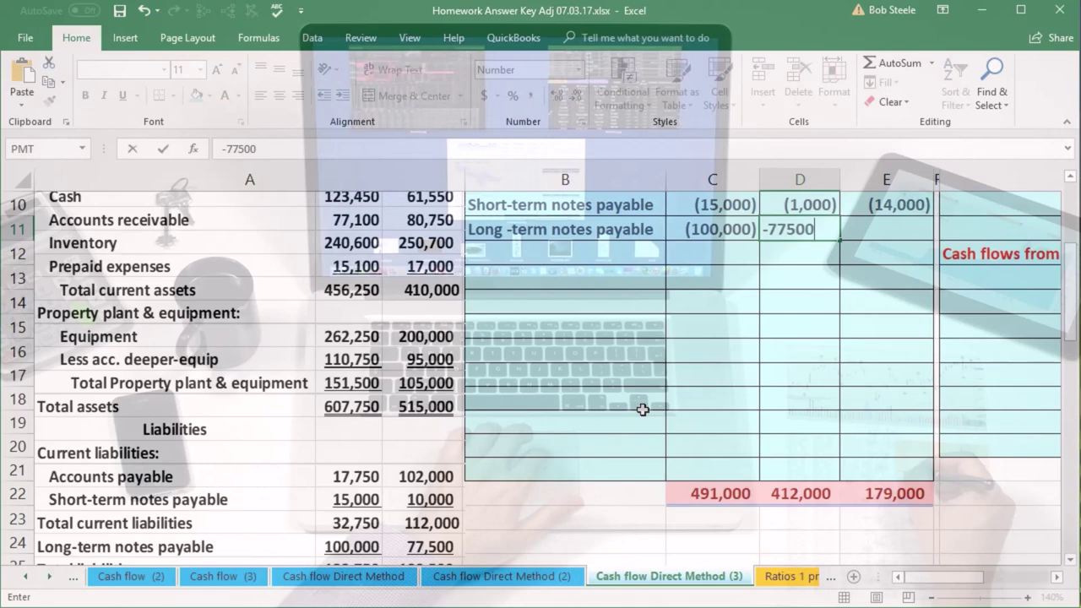
text(7500)
key(Tab)
text(=C11-D11)
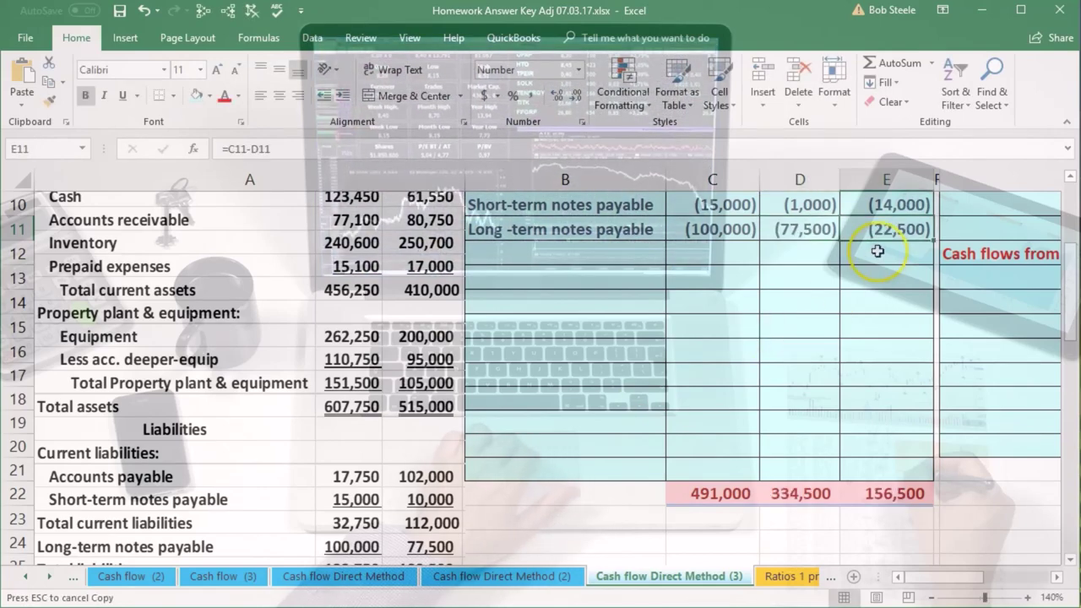
- Enter the account name Common stock in B12, below the long-term notes payable
click(473, 471)
key(ctrl+shift+Up)
scroll(475, 475, down, 1)
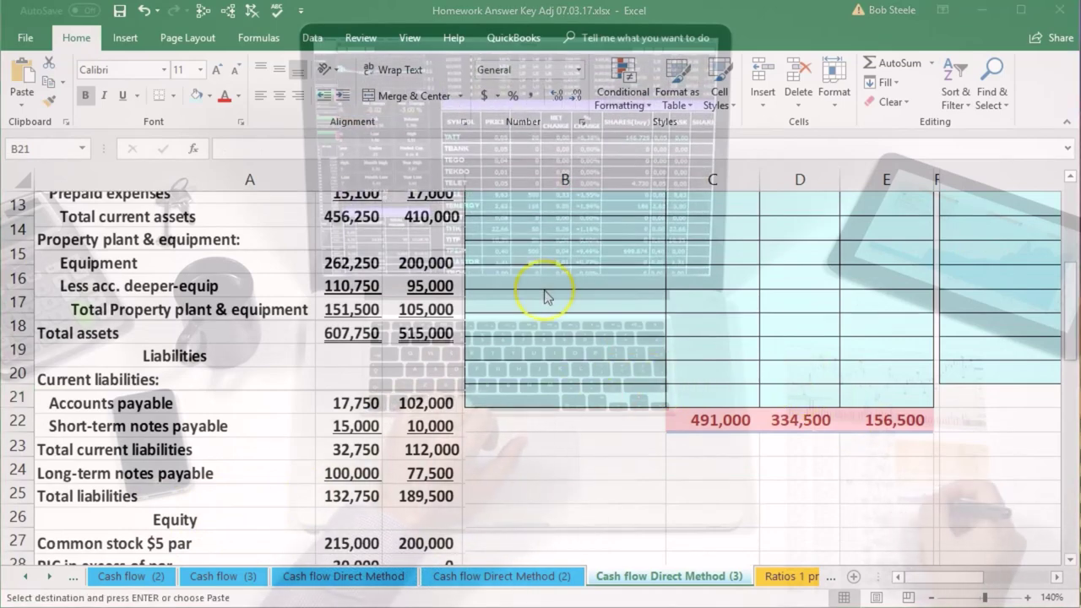
scroll(542, 297, up, 1)
text(Common stock)
- Enter the common stock balances as -215000 in C12 and -200000 in D12, with the difference formula =C12-D12 in E12
scroll(506, 363, down, 1)
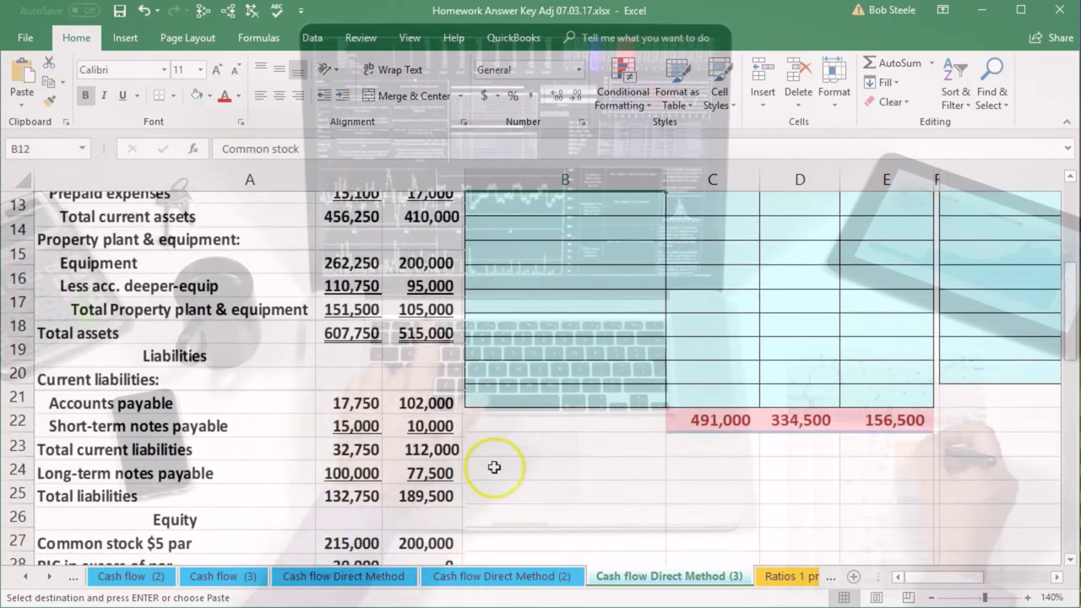
key(Right)
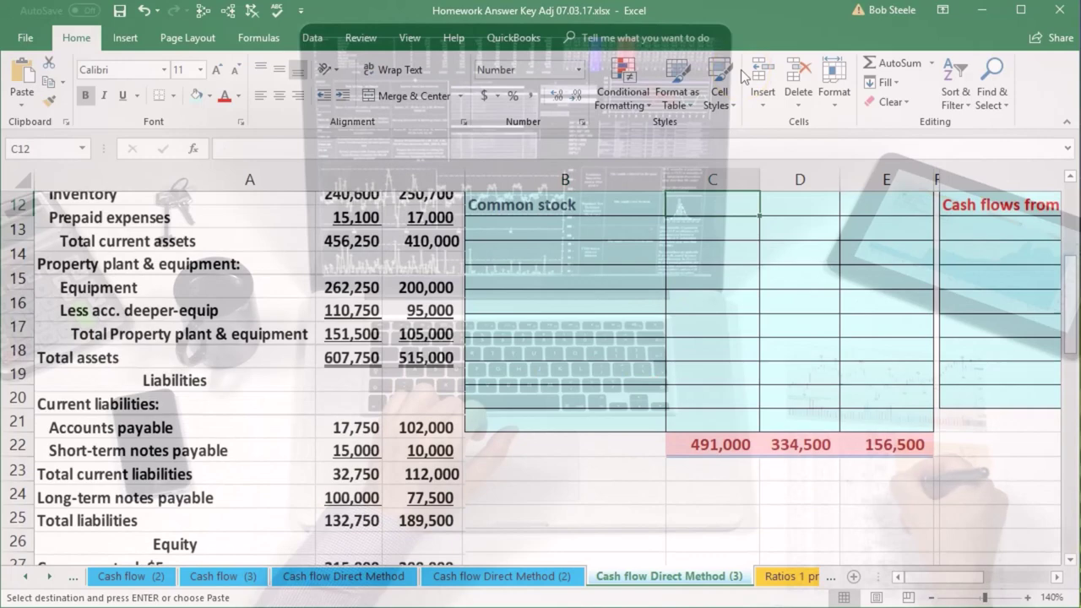
text(-2)
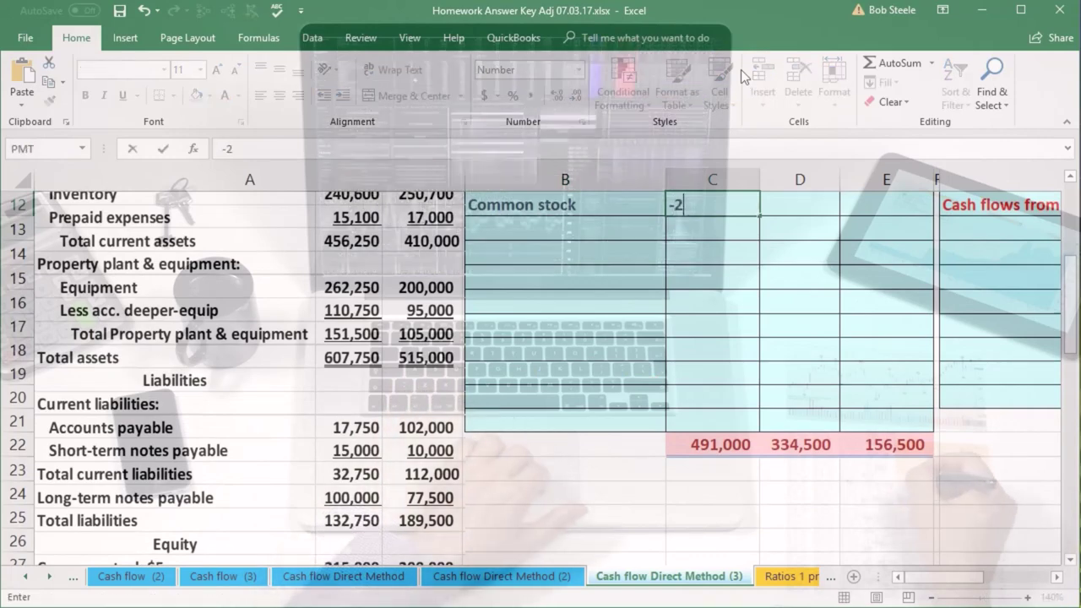
text(15000)
key(Right)
text(-20)
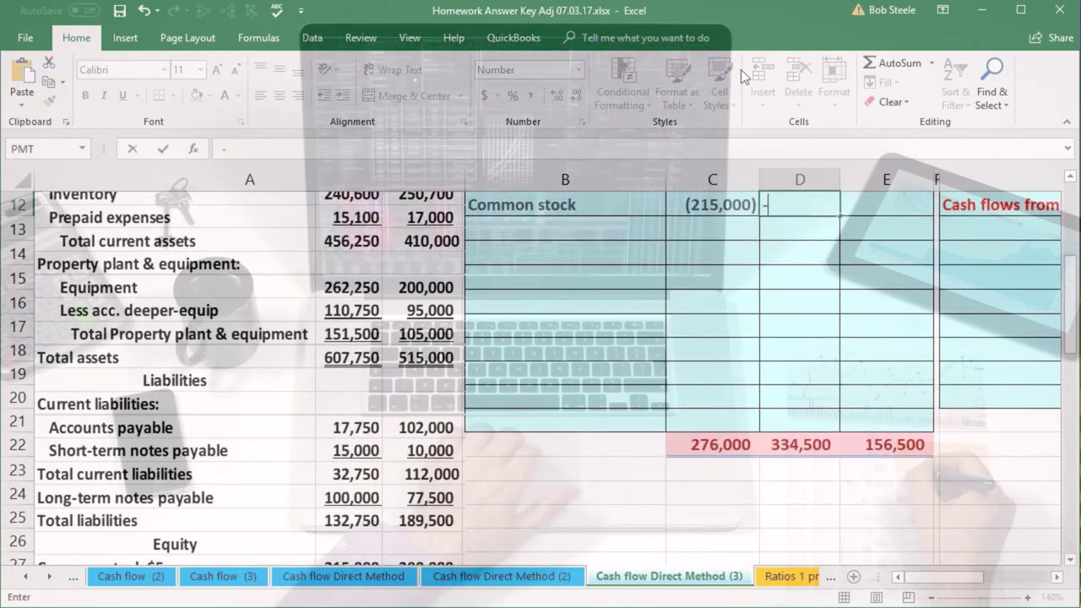
text(0000)
key(Right)
text(=C12-D12)
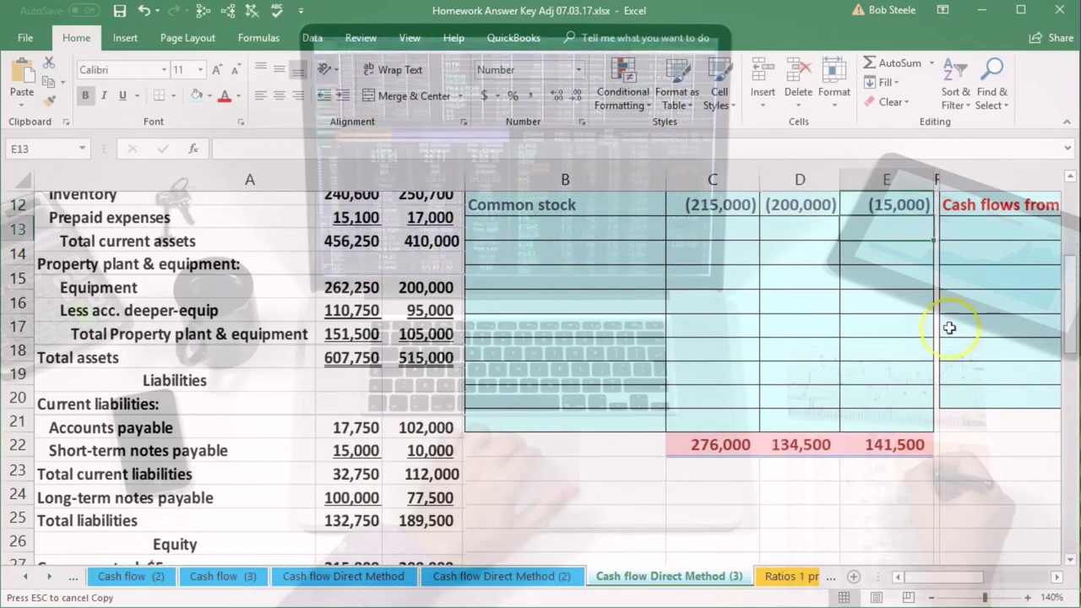
- Enter Paid-in capital in B13 for the balance sheet's PIC in excess of par
key(Down)
scroll(572, 443, down, 1)
scroll(572, 443, down, 2)
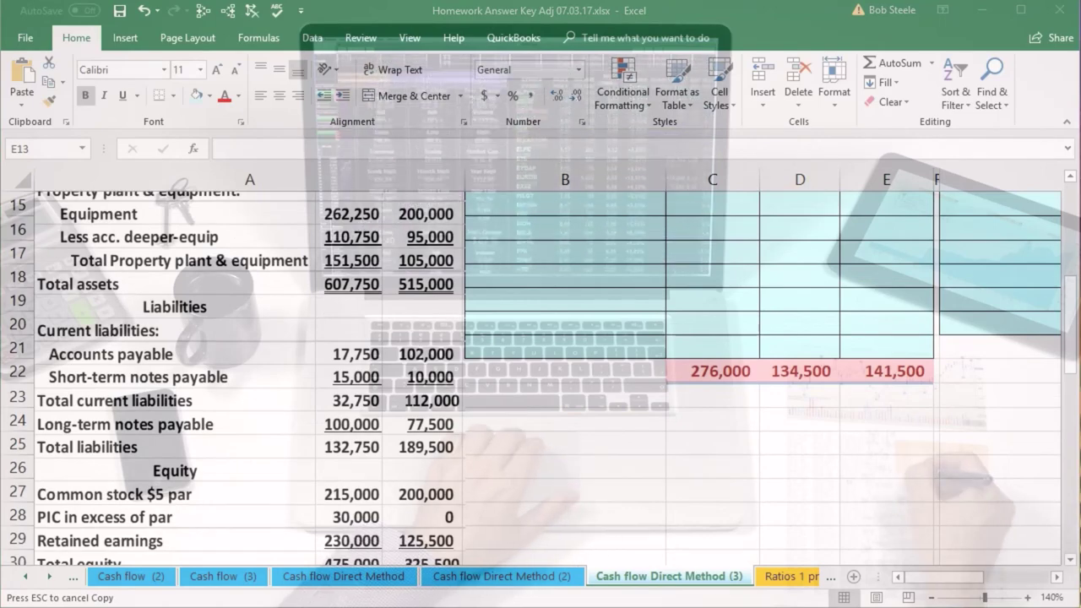
scroll(553, 351, up, 1)
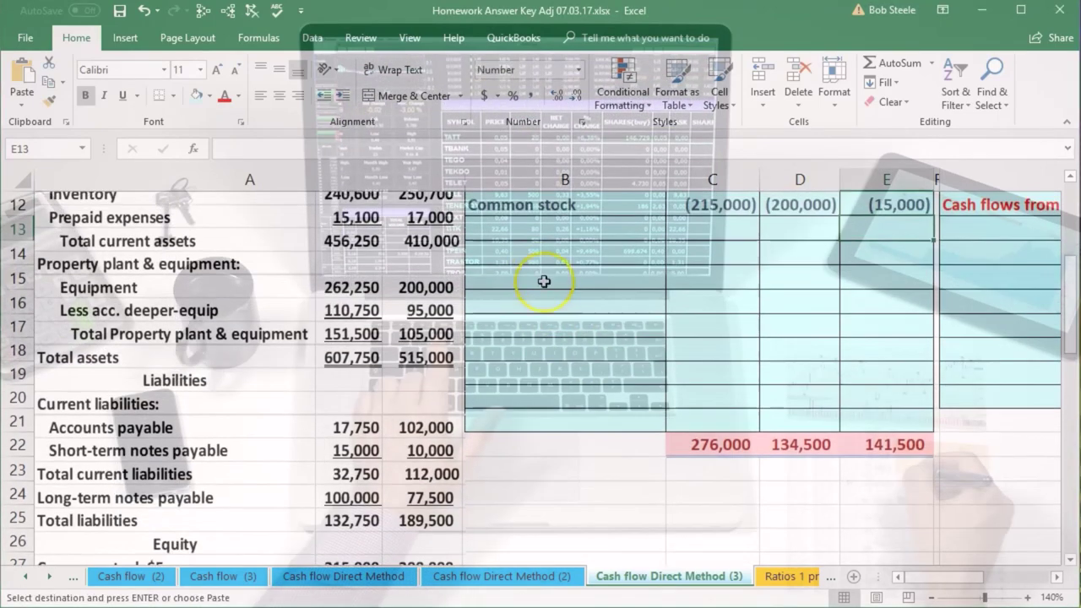
click(517, 230)
text(Paid-in capital)
- Enter the paid-in capital balances as -30000 in C13 and 0 in D13, and paste the difference formula into E13
click(736, 230)
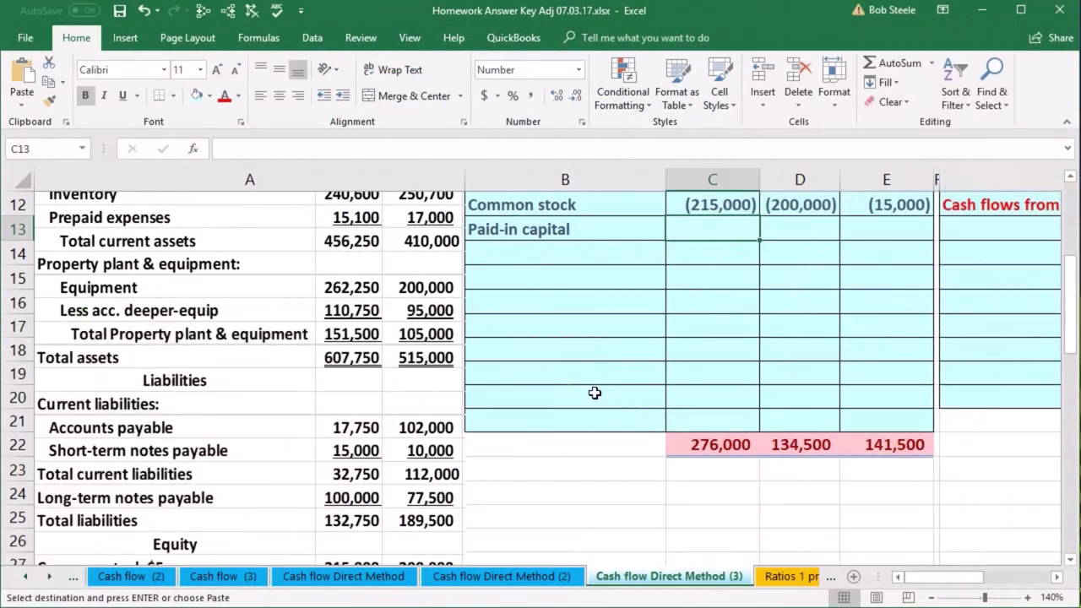
scroll(593, 393, down, 1)
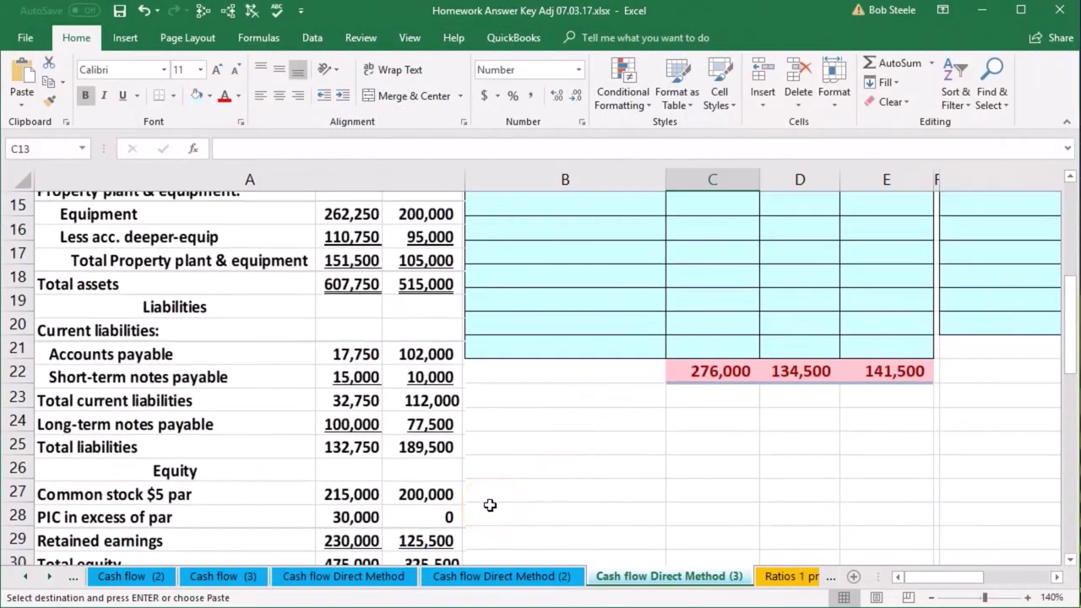
scroll(589, 500, up, 1)
text(-)
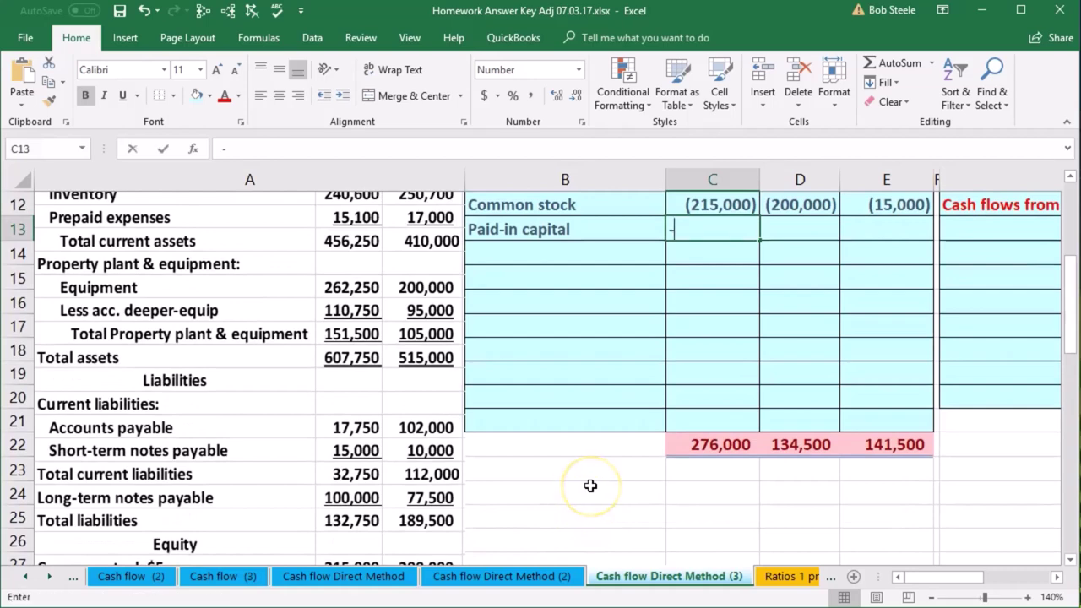
text(30000)
key(Tab)
text(0)
key(Tab)
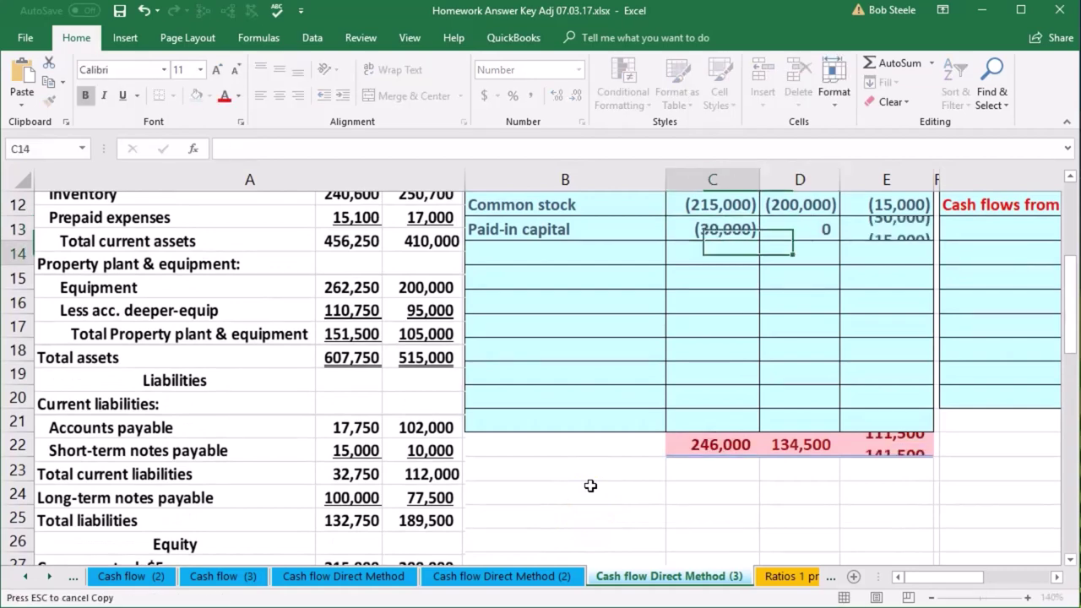
key(ctrl+v)
key(Return)
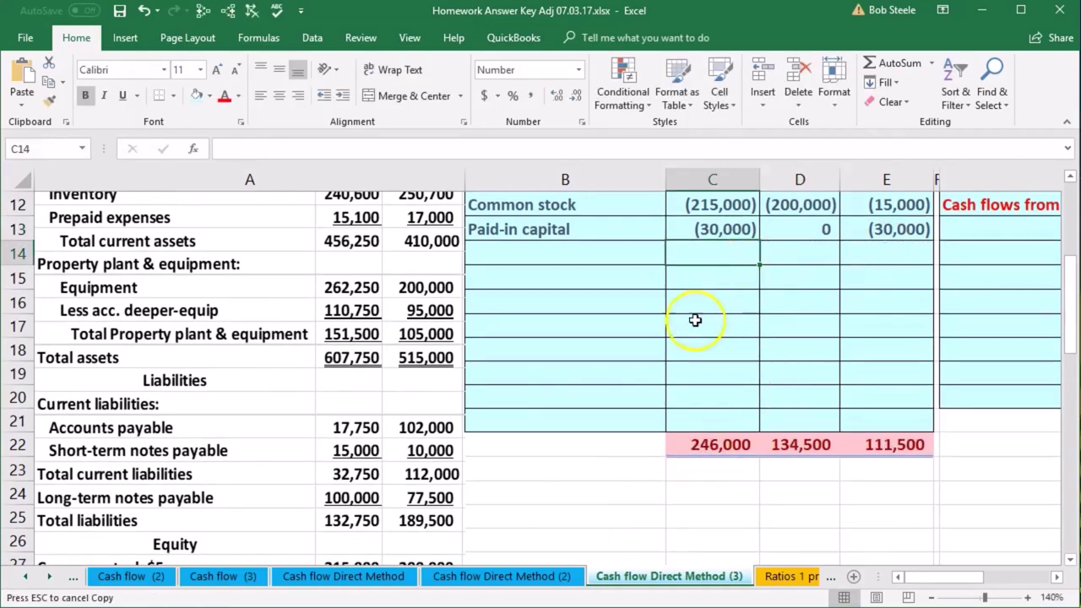
- Enter Retained earnings in B14 and look up its 20x5 and 20x4 balances in the equity section
scroll(682, 328, down, 1)
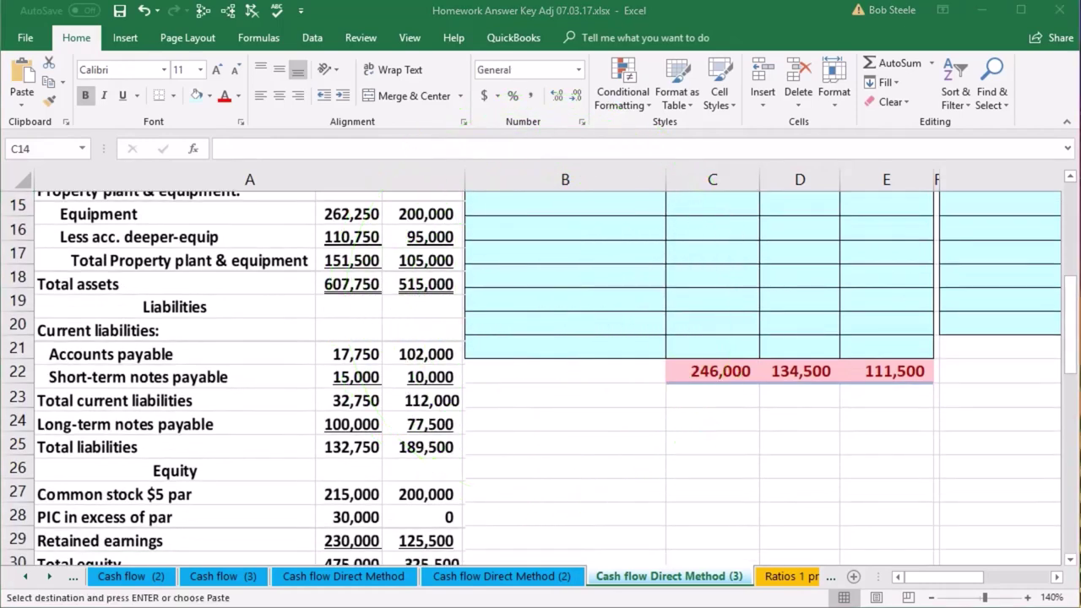
scroll(594, 277, up, 1)
click(564, 257)
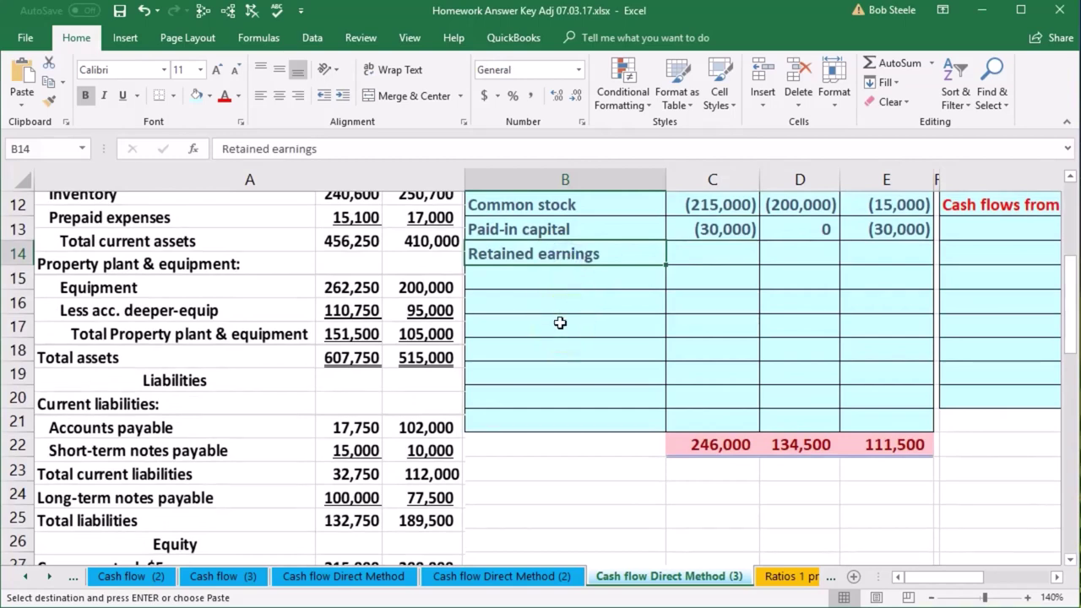
scroll(560, 323, down, 2)
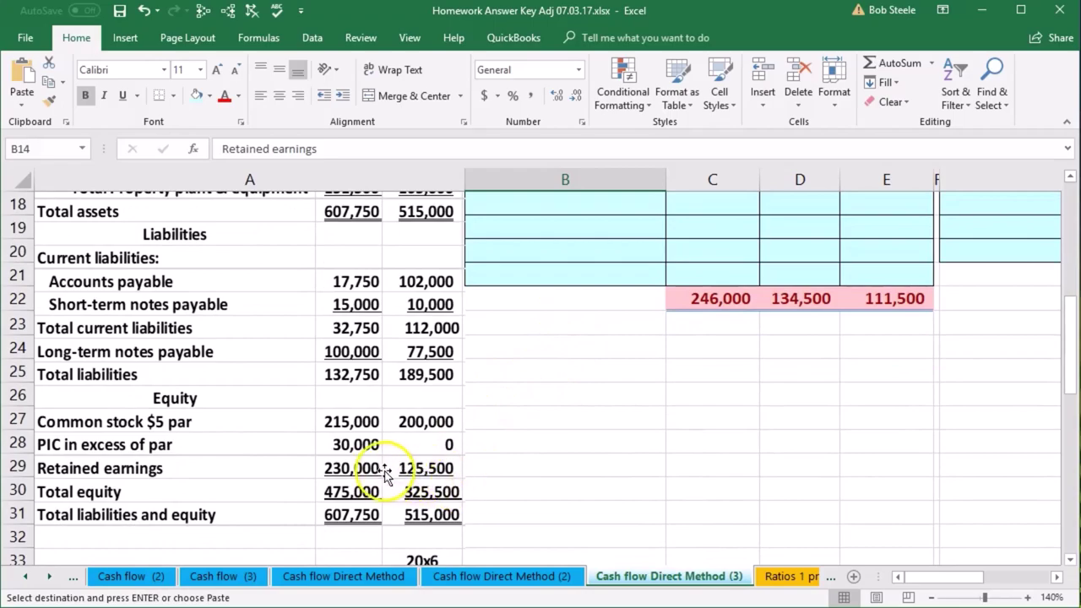
scroll(700, 436, up, 1)
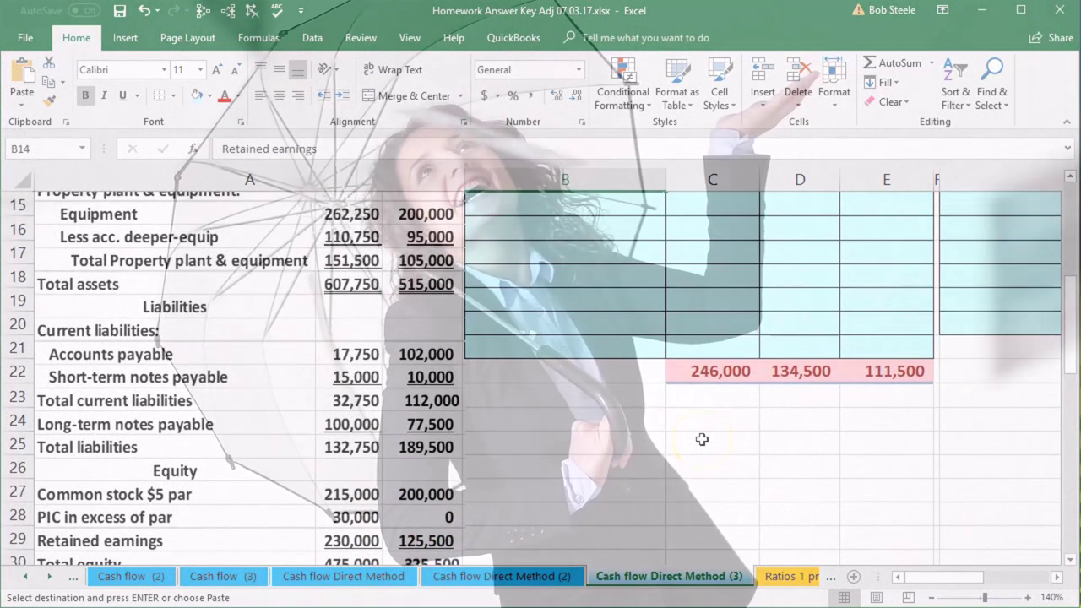
- Enter the retained earnings balances as -230000 in C14 and -125000 in D14, and paste the difference formula into E14
scroll(767, 337, up, 1)
click(718, 250)
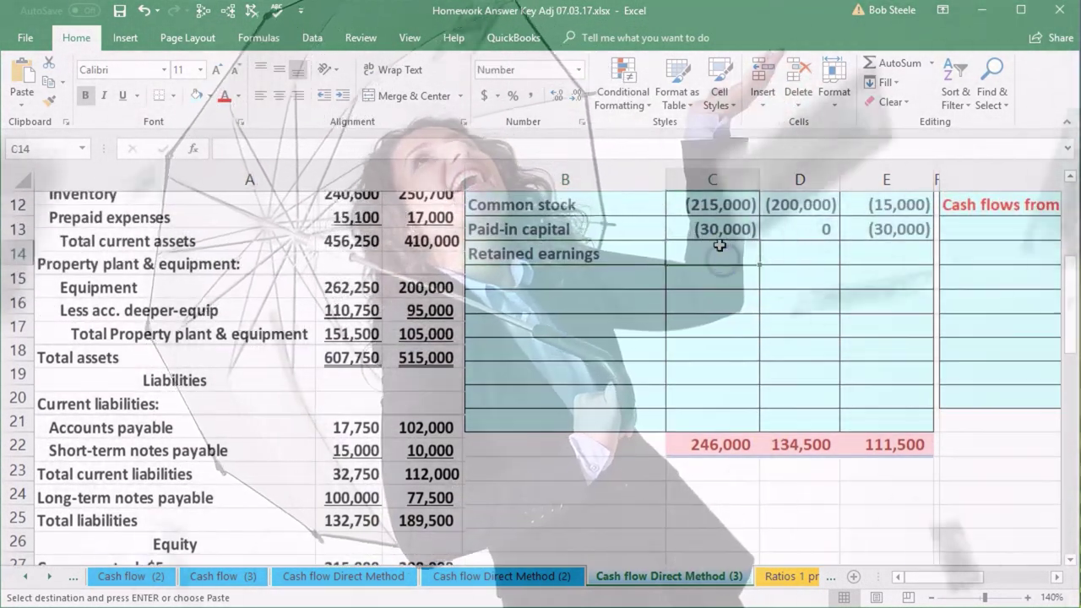
text(-230000)
key(ctrl+Return)
key(ctrl+c)
key(Right)
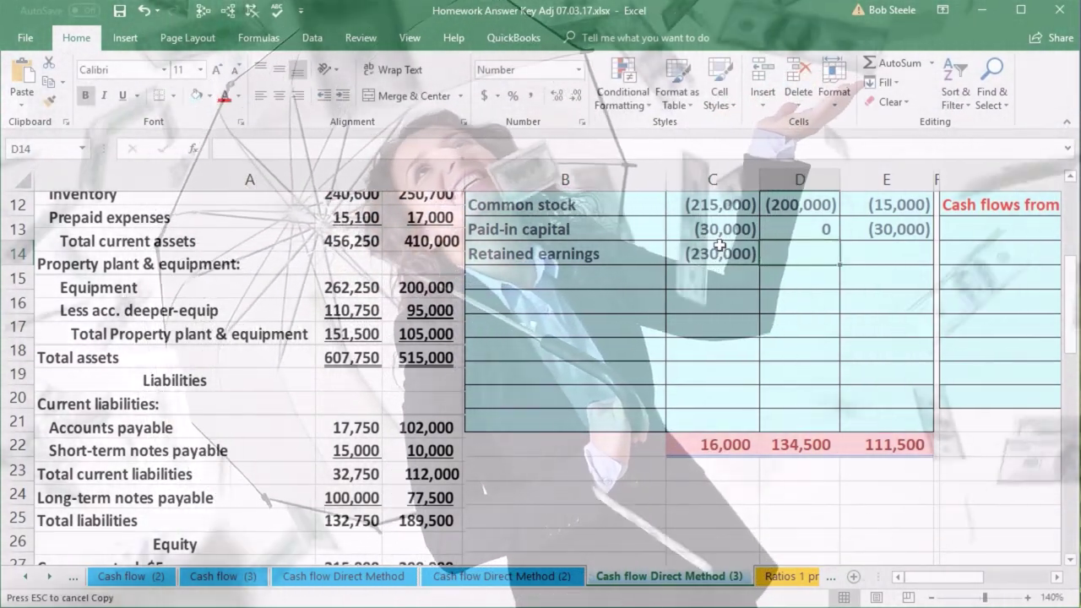
scroll(659, 335, down, 2)
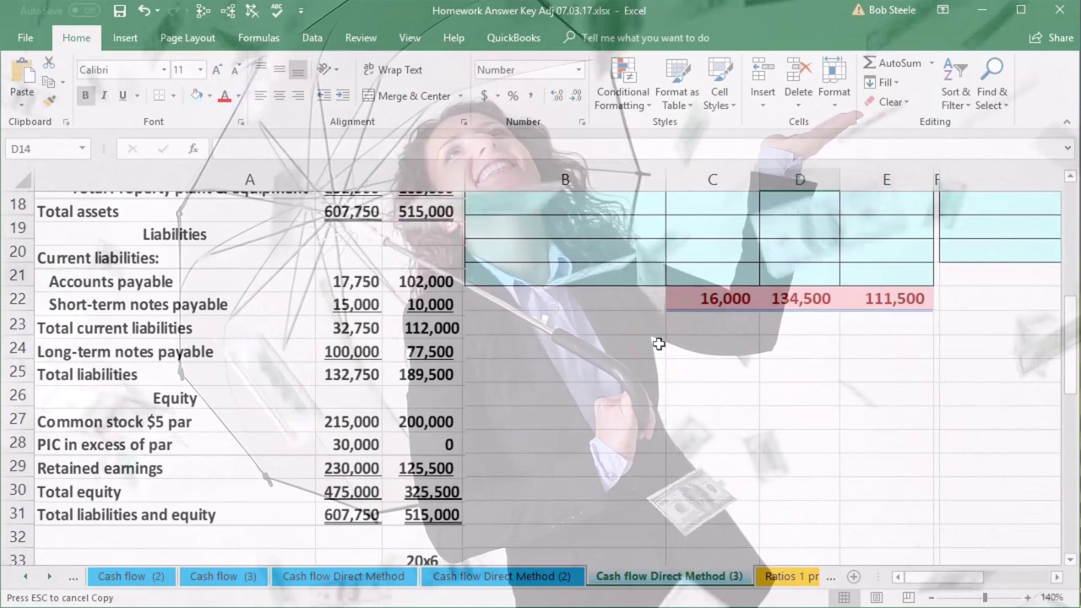
scroll(550, 449, up, 2)
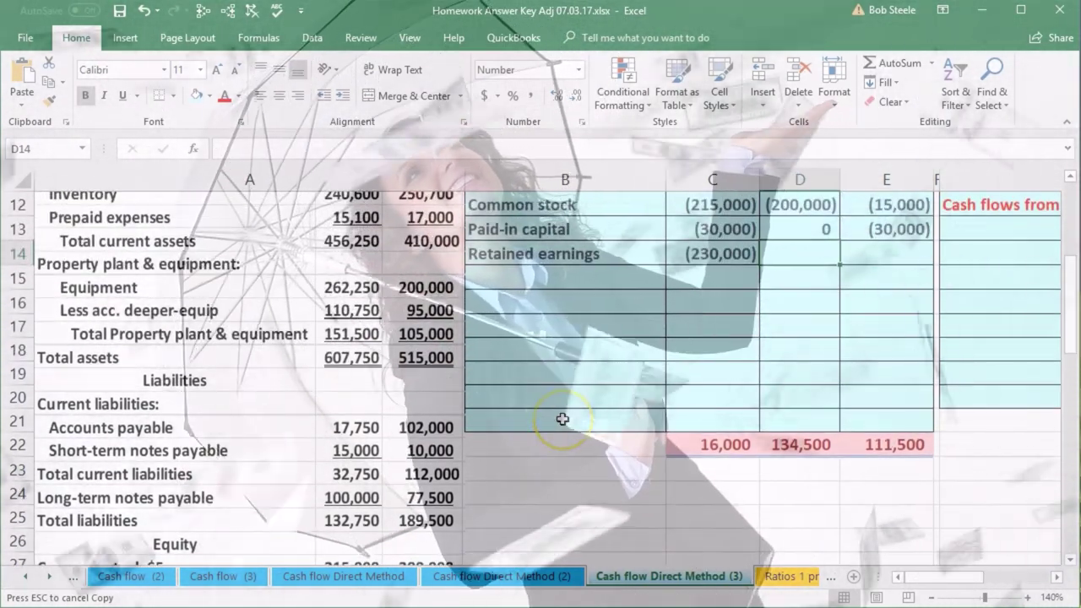
text(-125000)
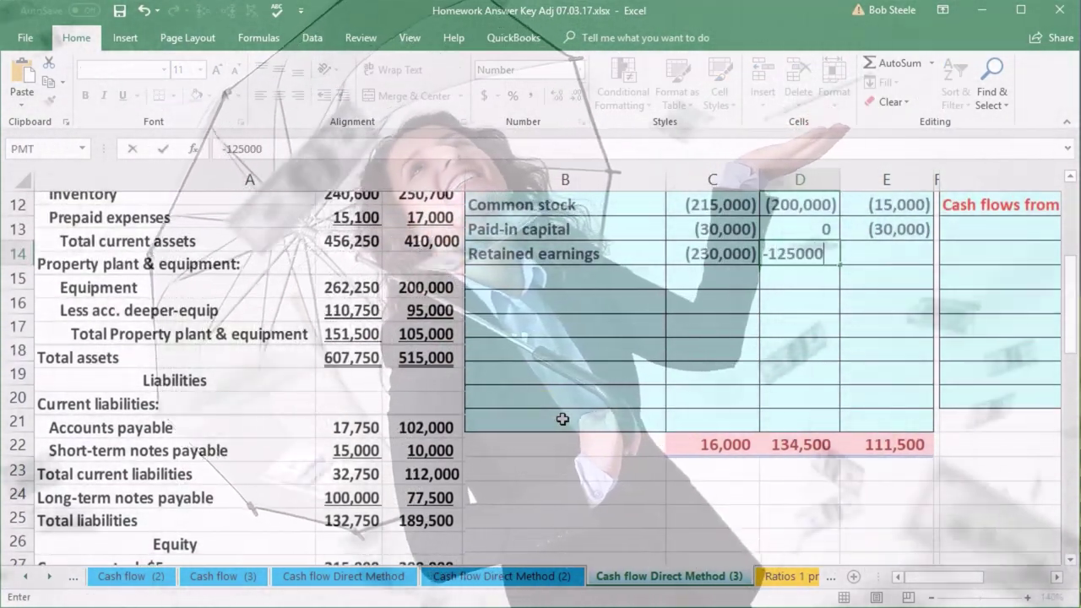
key(Tab)
key(ctrl+v)
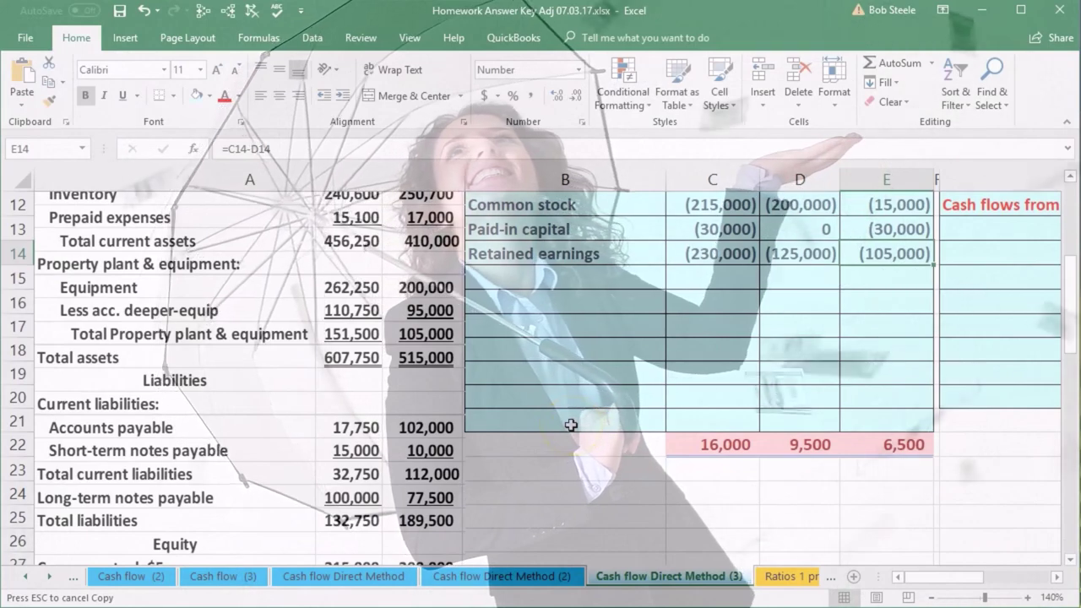
- Check the 20x5 column against the balance sheet and correct the accounts payable balance in C9 to -17750
scroll(569, 422, down, 1)
scroll(571, 425, down, 1)
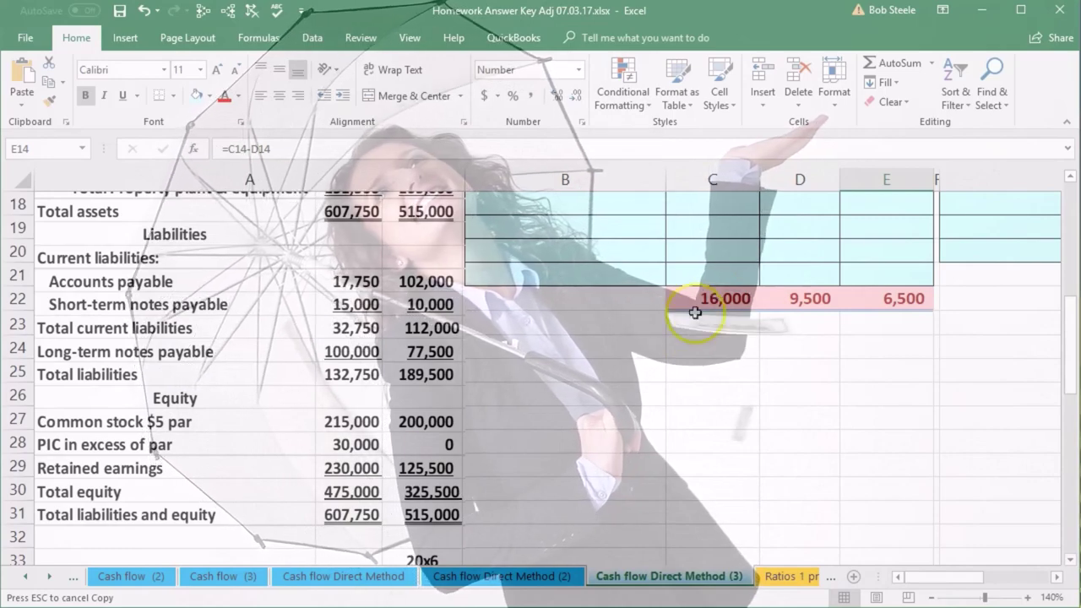
scroll(700, 321, up, 5)
click(700, 320)
scroll(674, 344, up, 1)
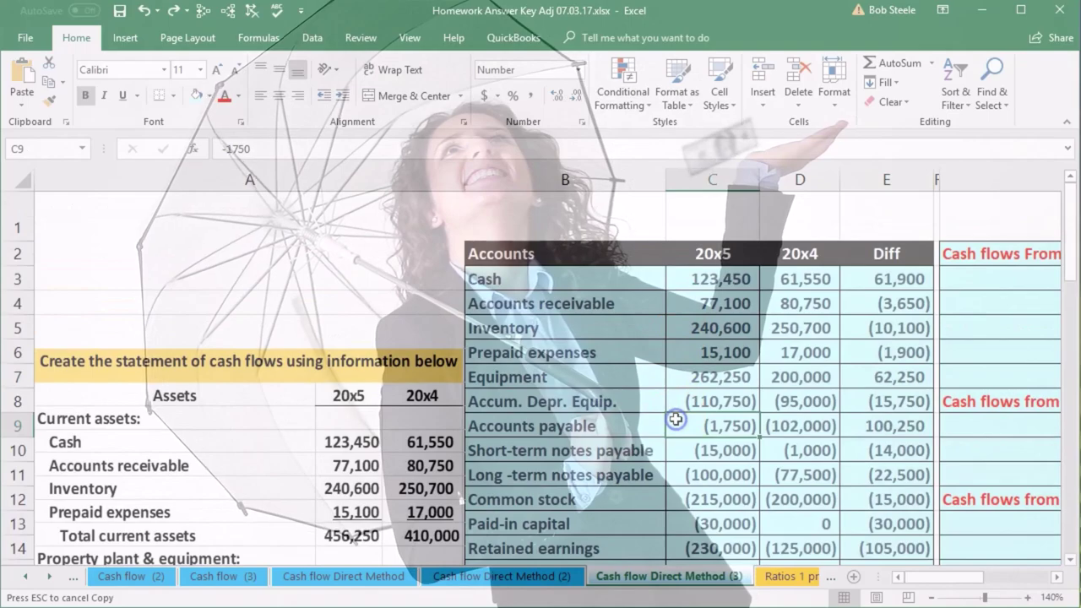
scroll(675, 420, down, 3)
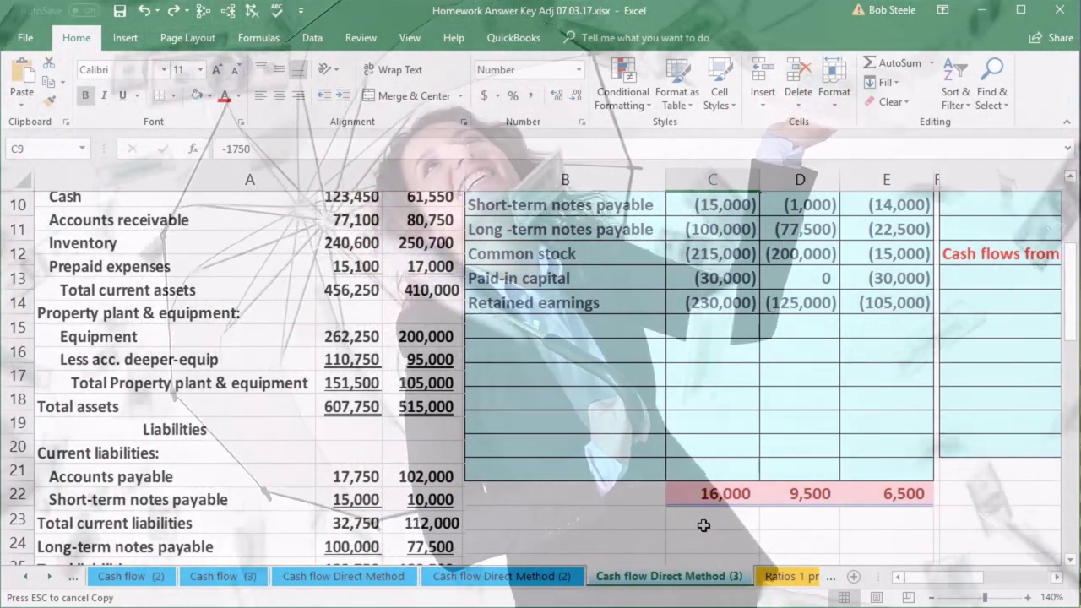
scroll(704, 525, up, 1)
scroll(482, 480, down, 1)
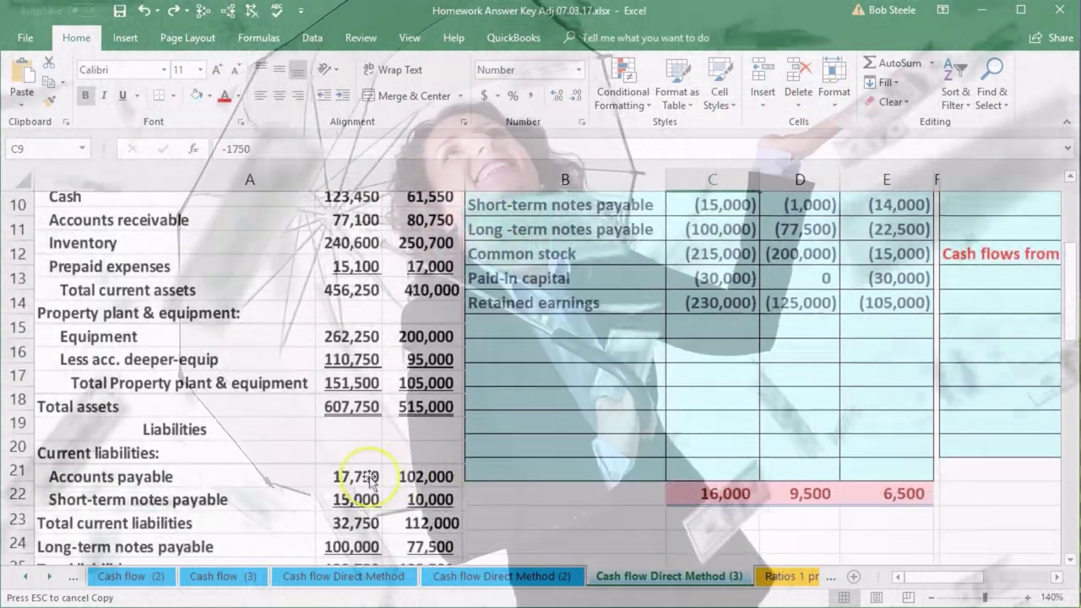
scroll(717, 364, up, 1)
double_click(728, 251)
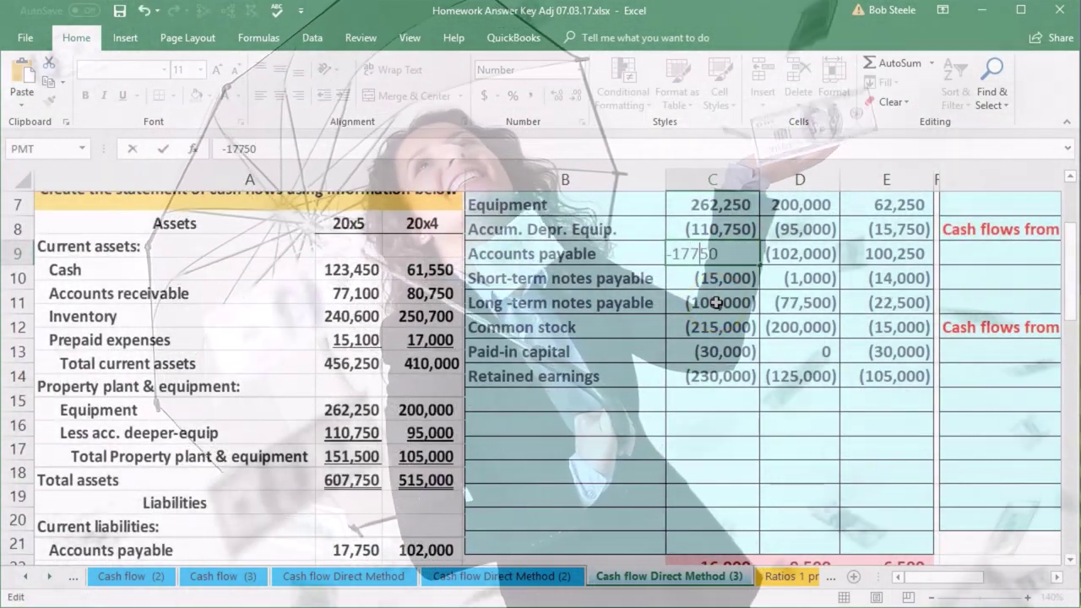
key(Return)
scroll(735, 461, down, 1)
click(707, 495)
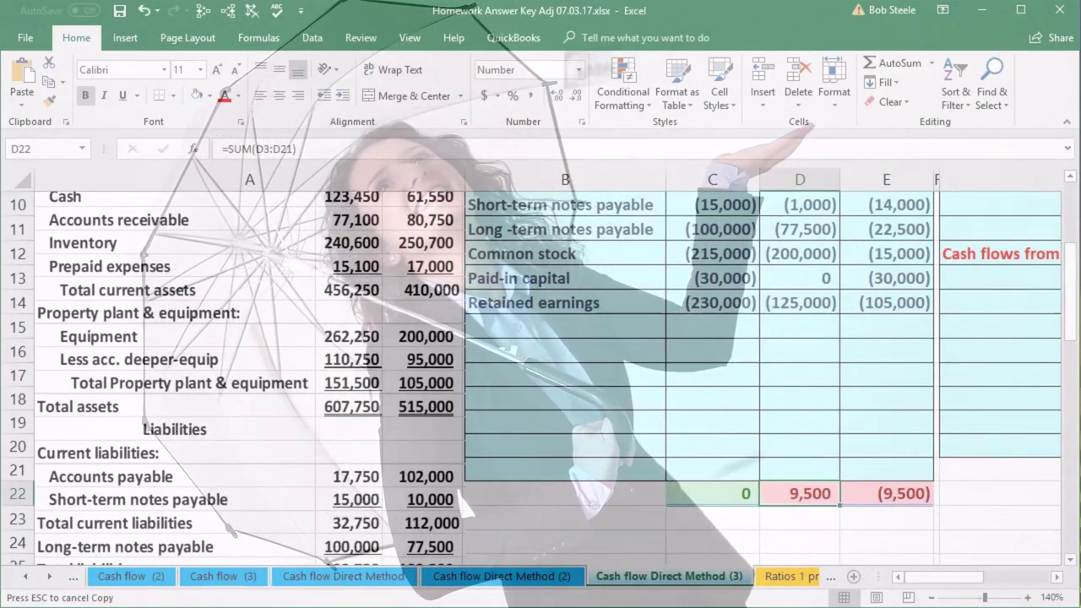
- Correct the 20x4 short-term notes payable balance in D10 to -10000
scroll(783, 456, up, 3)
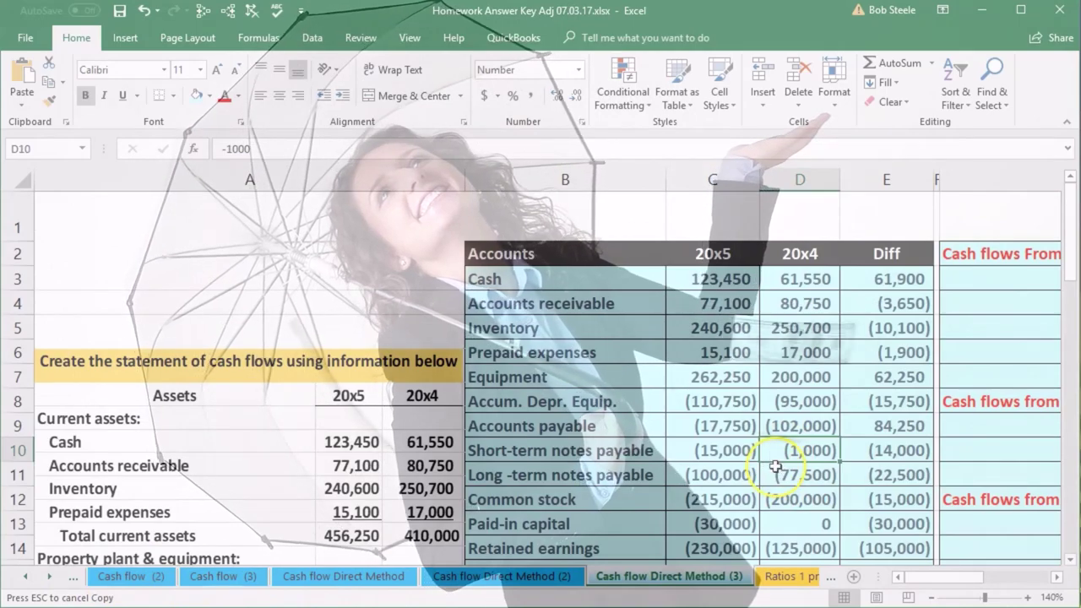
scroll(775, 464, down, 3)
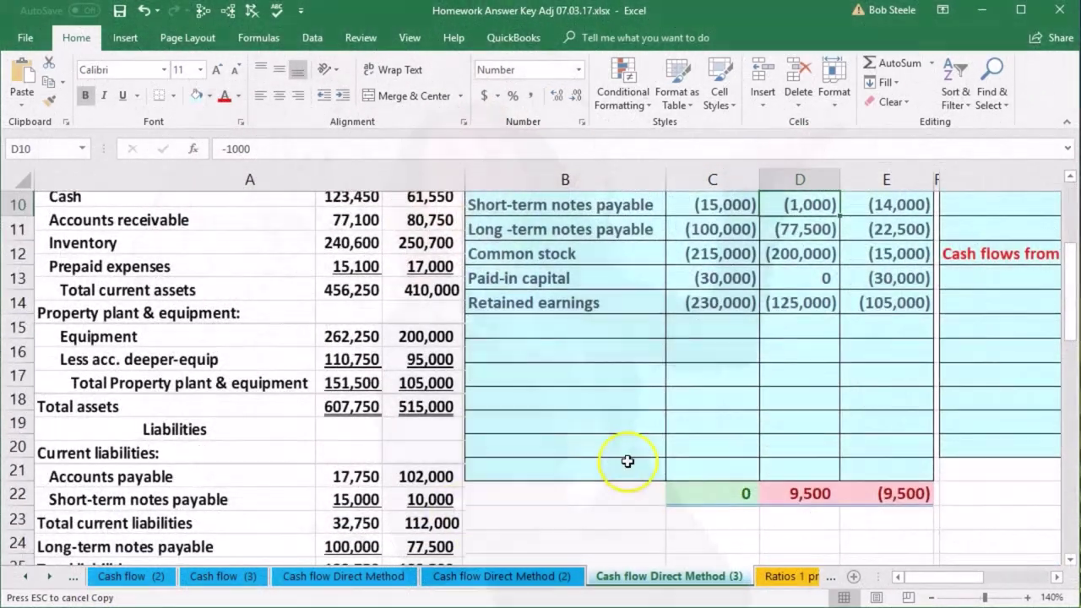
scroll(642, 456, up, 2)
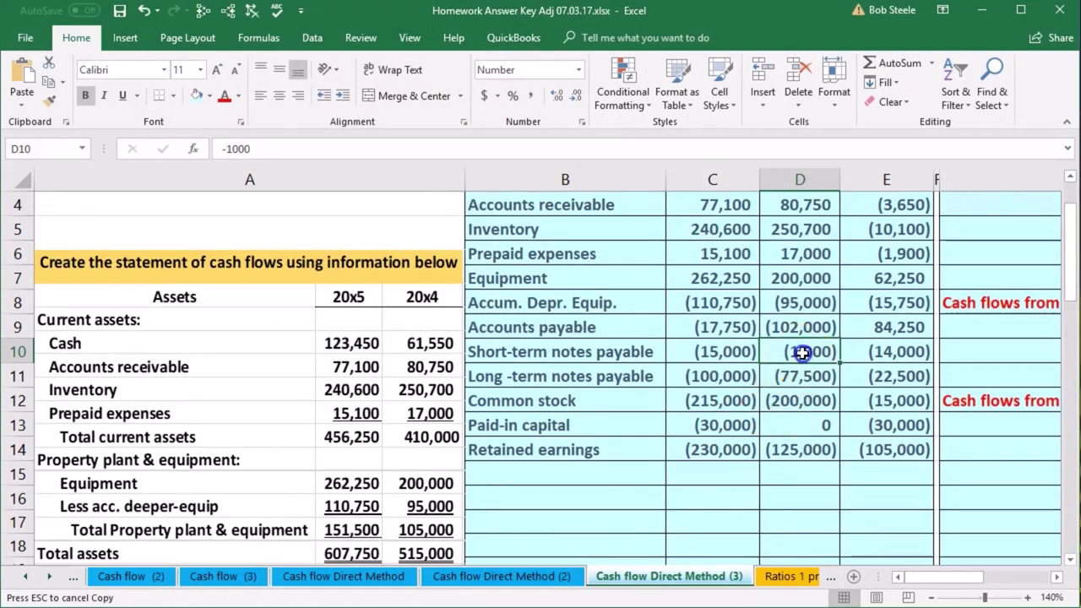
double_click(800, 353)
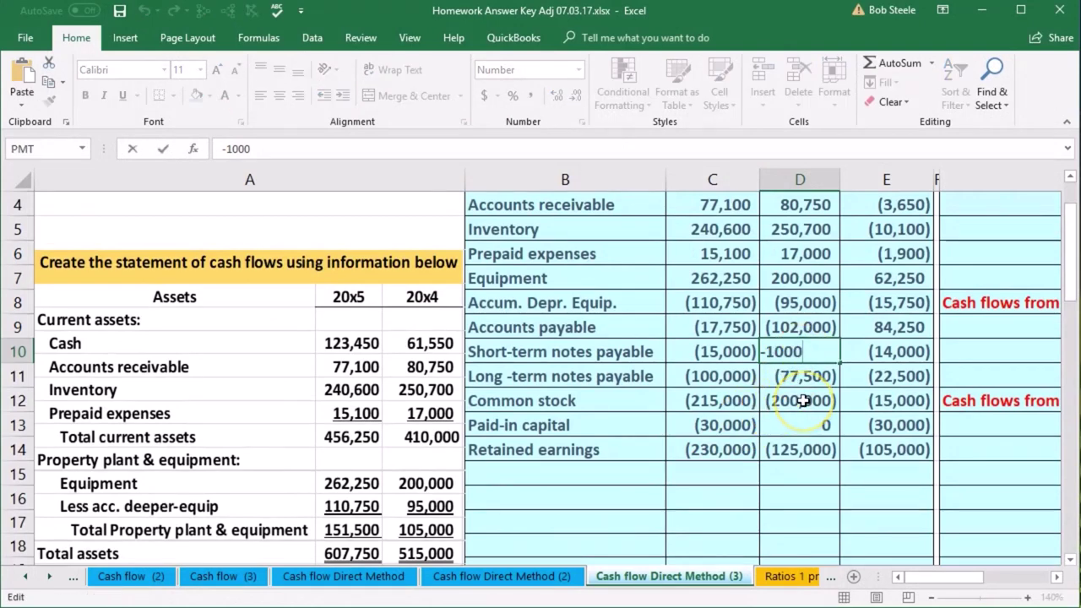
text(0)
key(Return)
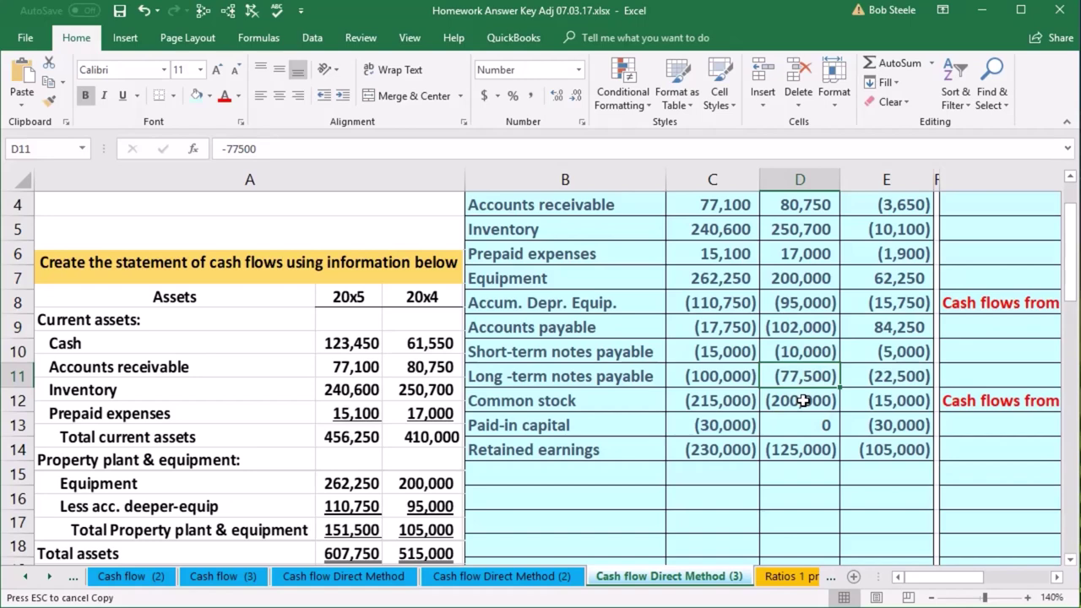
- Compare the remaining 20x4 balances with the balance sheet and correct retained earnings in D14 to -125500
scroll(803, 400, down, 2)
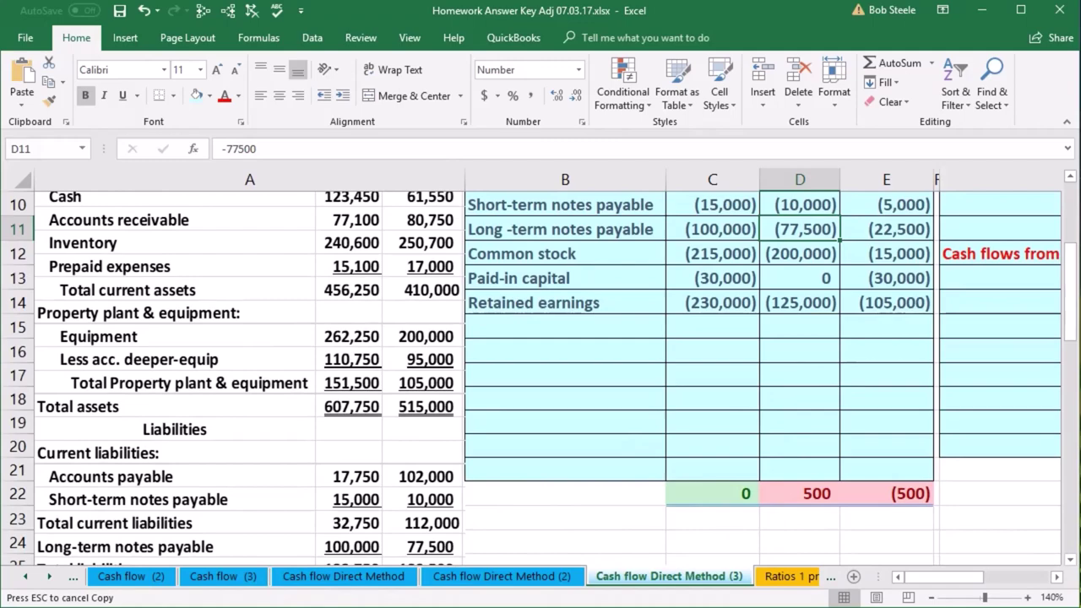
key(Down)
key(Down)
key(Down)
scroll(752, 506, up, 1)
scroll(752, 507, down, 4)
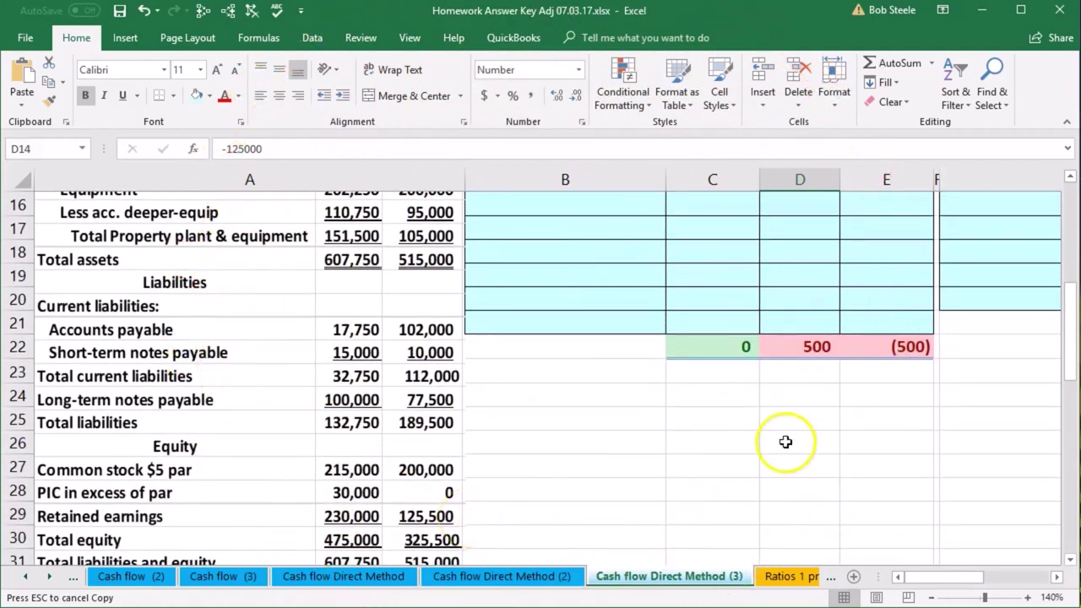
scroll(785, 441, up, 2)
scroll(812, 302, up, 1)
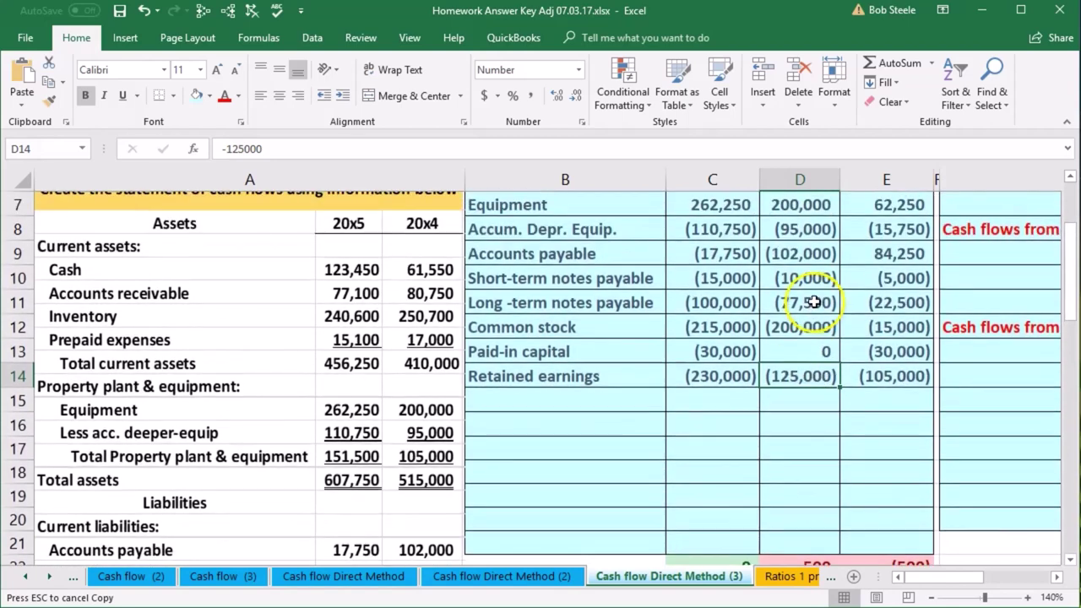
double_click(808, 373)
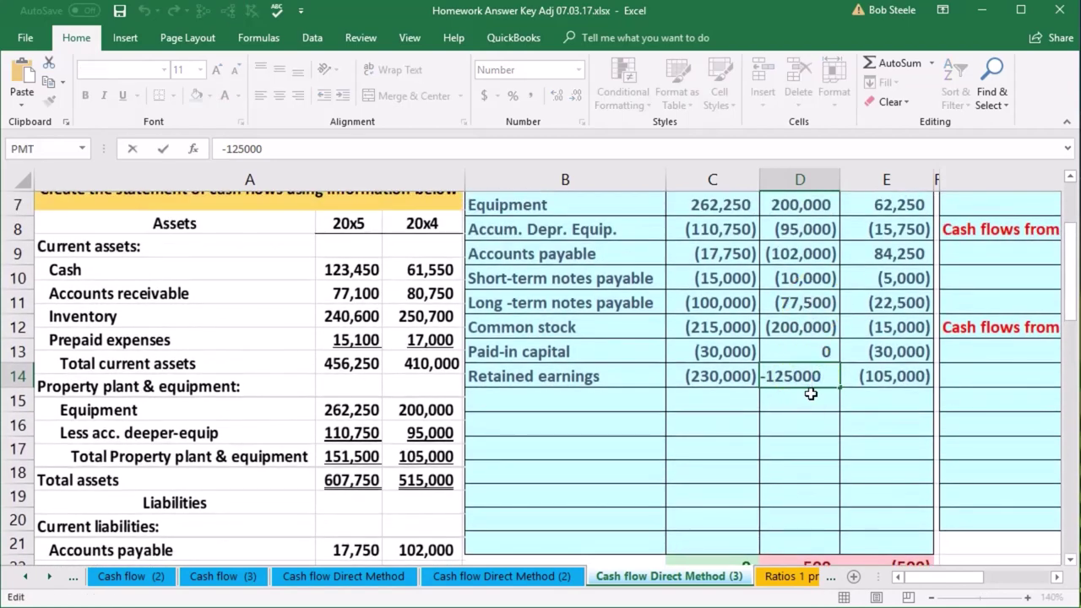
text(5)
key(Return)
scroll(810, 394, down, 1)
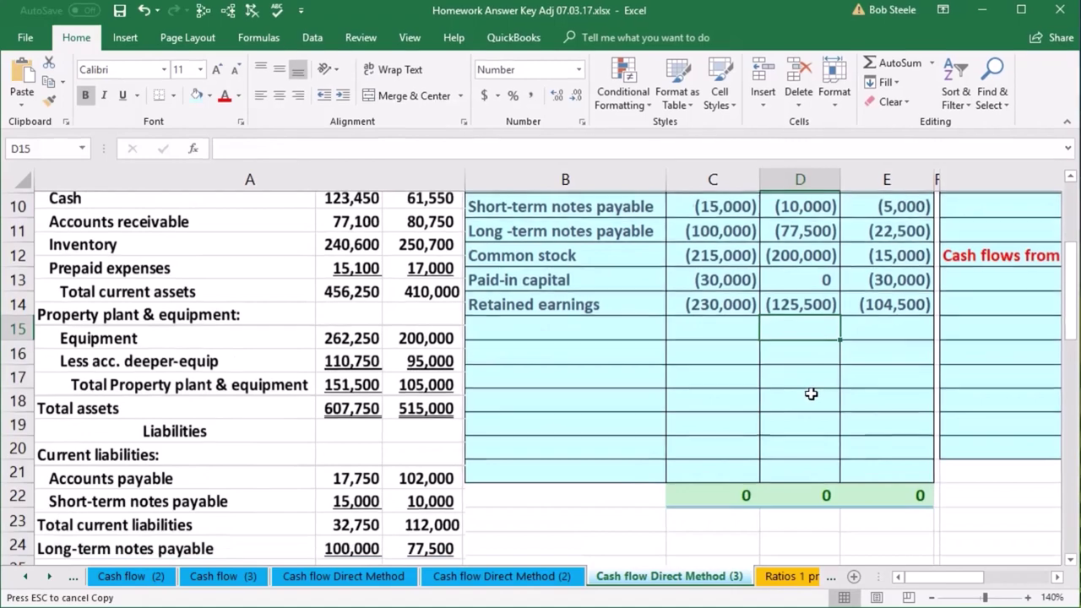
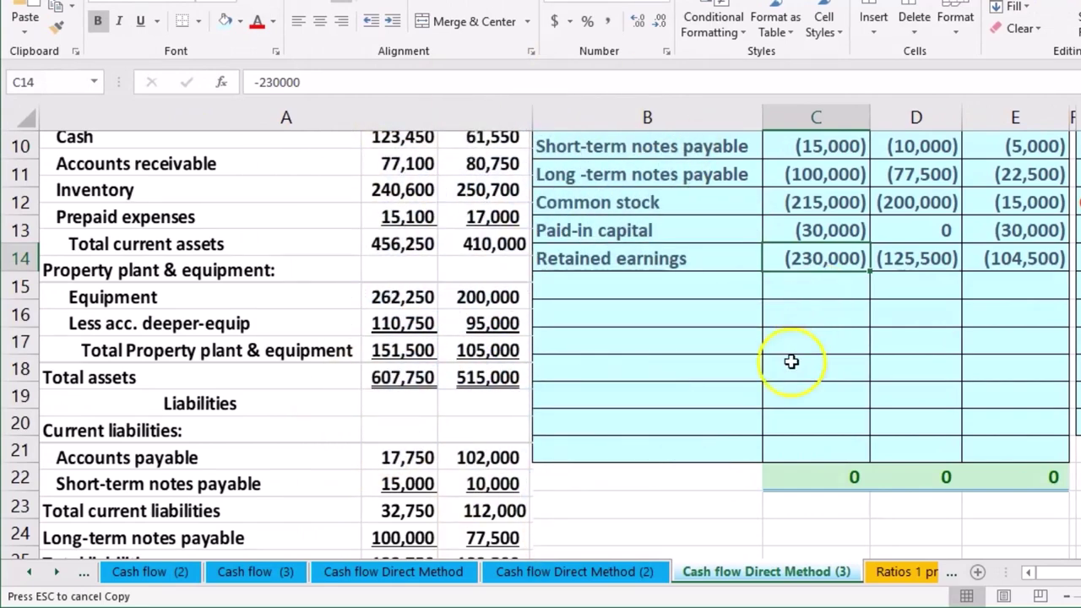
- Replace the 20x5 retained earnings in C14 with the 20x4 balance of -125500
scroll(782, 379, down, 2)
scroll(775, 377, down, 2)
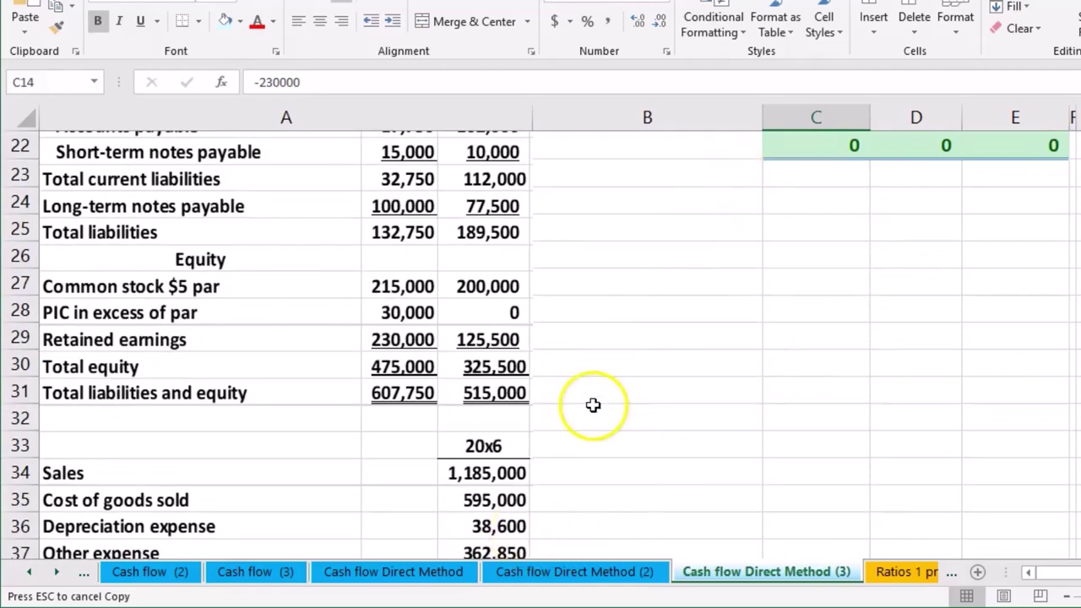
scroll(593, 405, up, 3)
scroll(736, 258, up, 4)
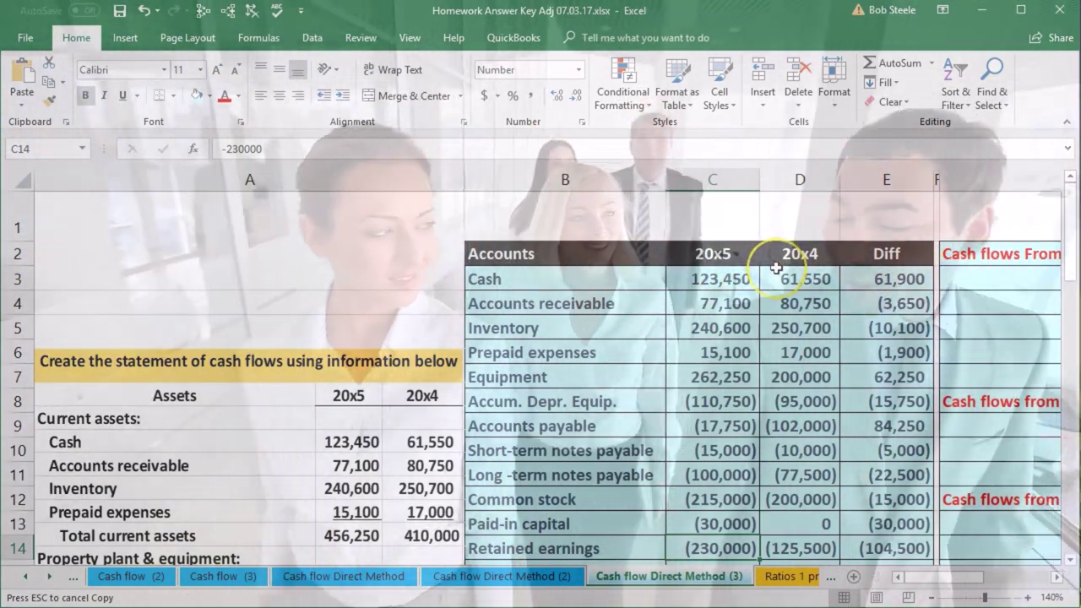
scroll(776, 265, down, 2)
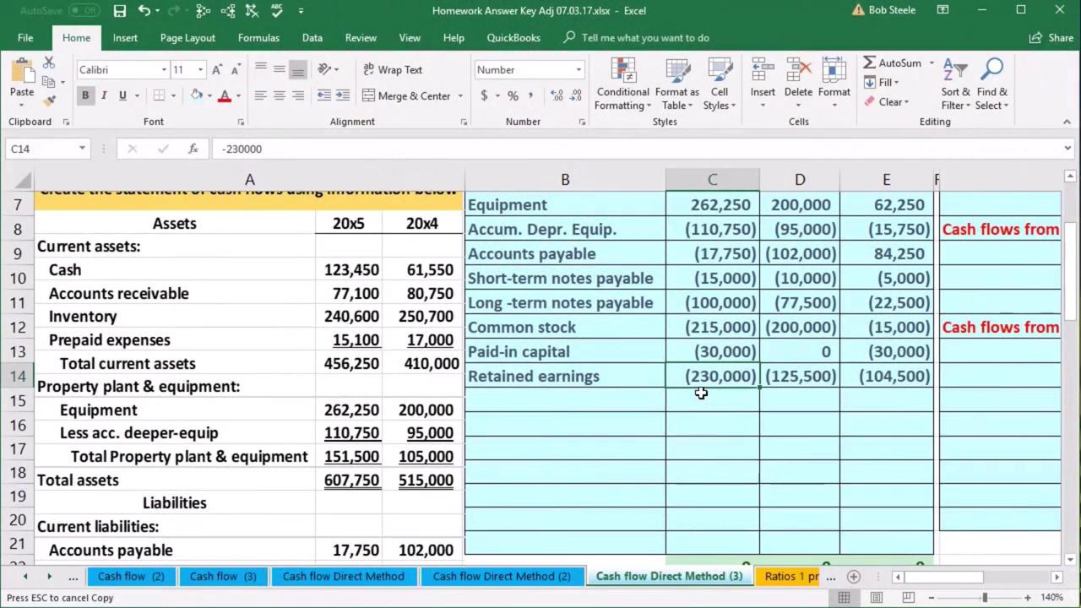
click(773, 378)
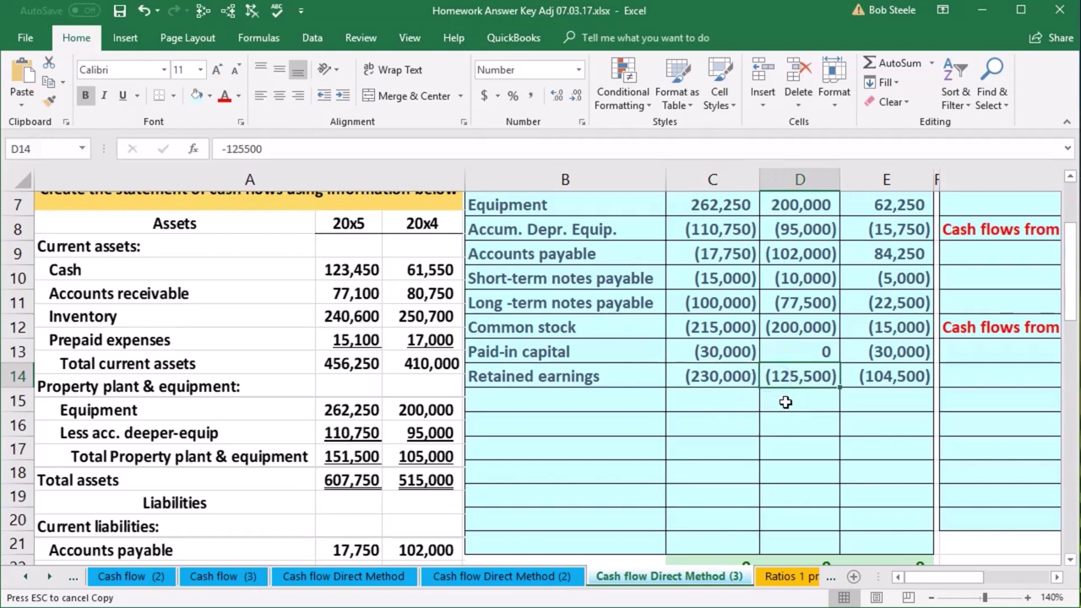
click(728, 385)
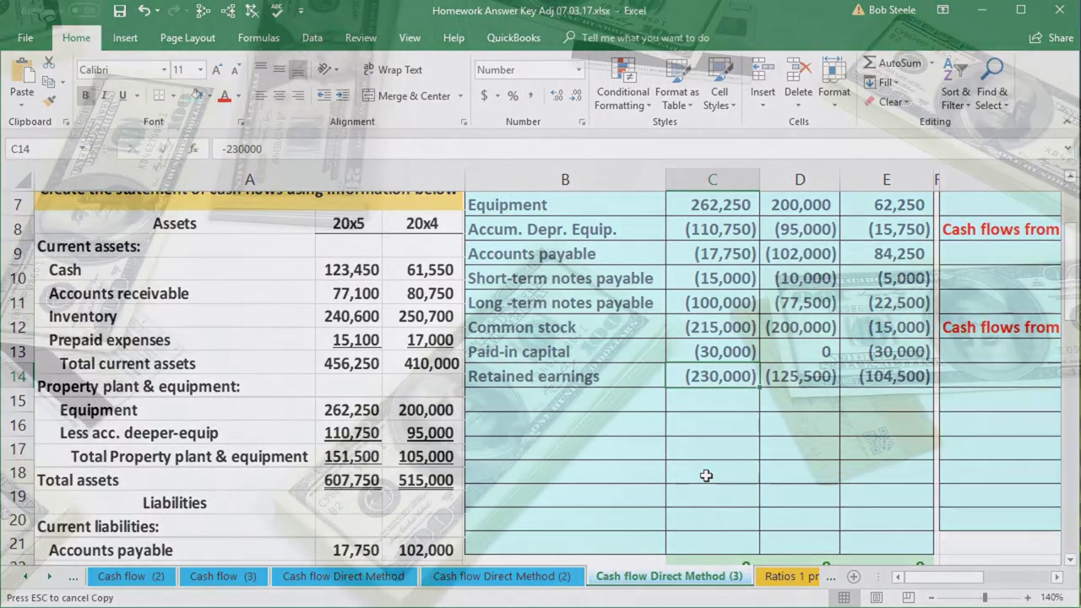
click(677, 379)
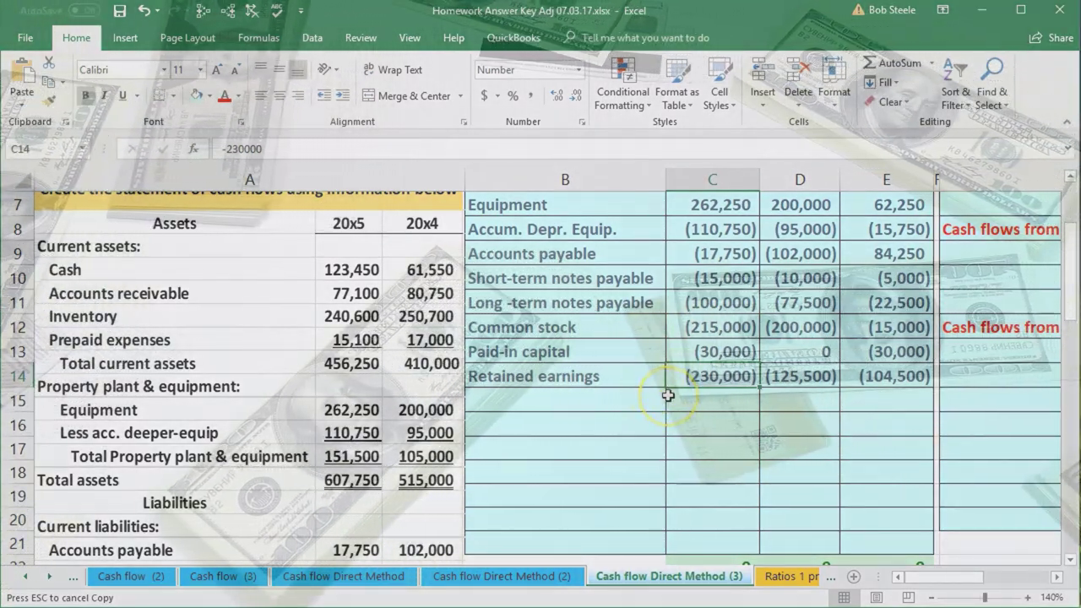
click(783, 394)
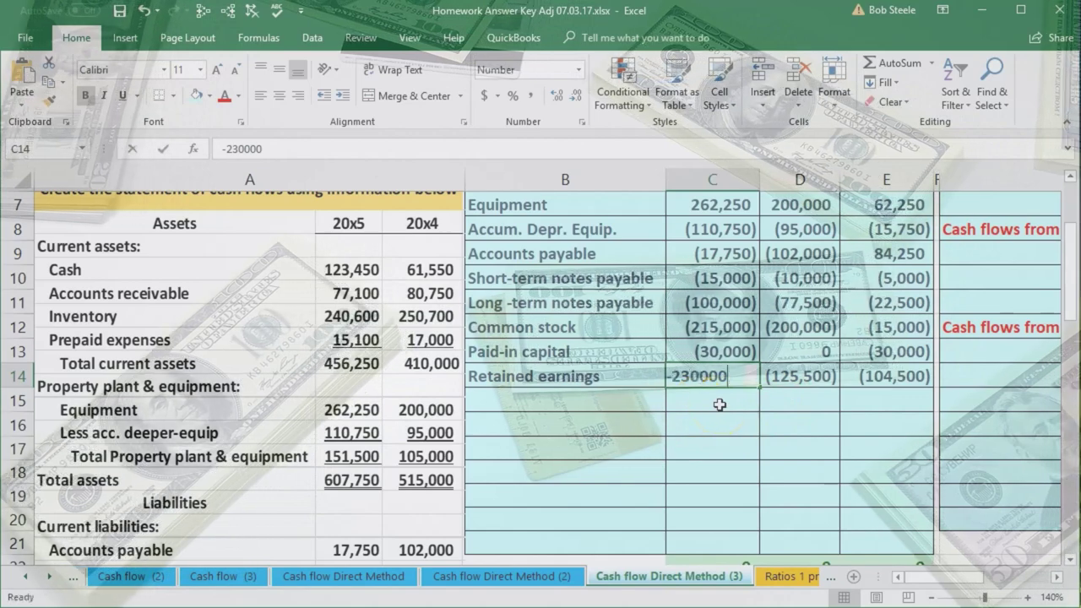
text(-12)
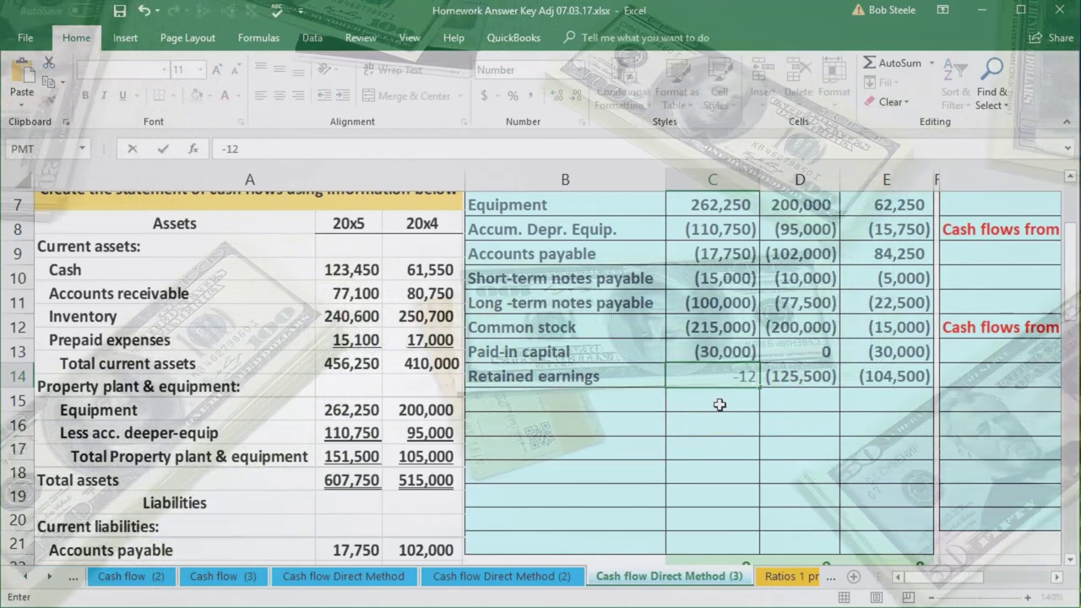
text(5500)
key(Return)
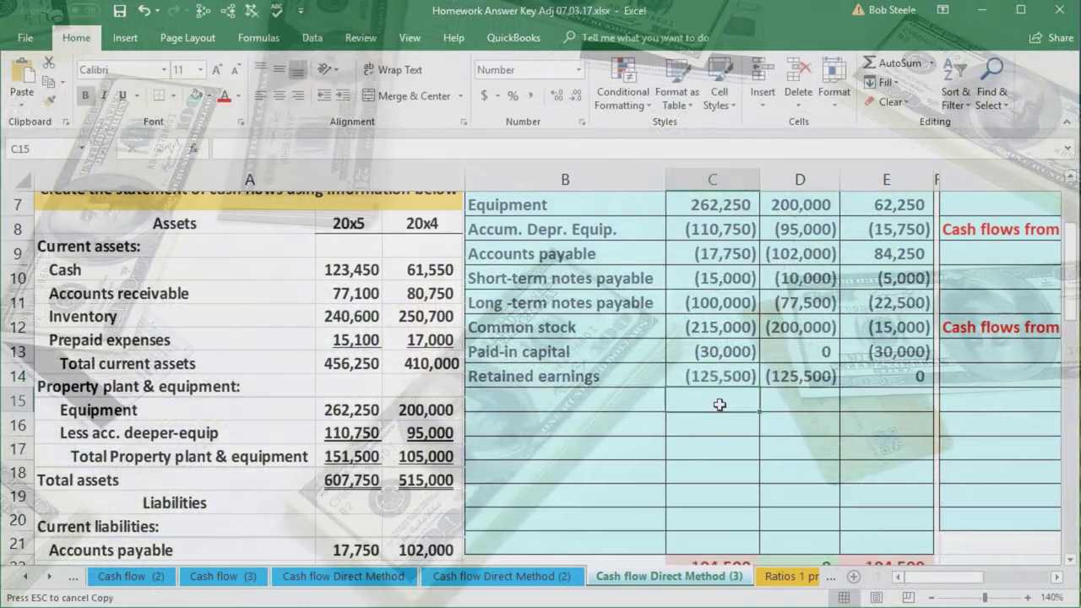
- Add a Dividends row in row 15 of the worksheet with 53,600 in the 20x5 column
scroll(719, 404, down, 1)
scroll(719, 405, down, 5)
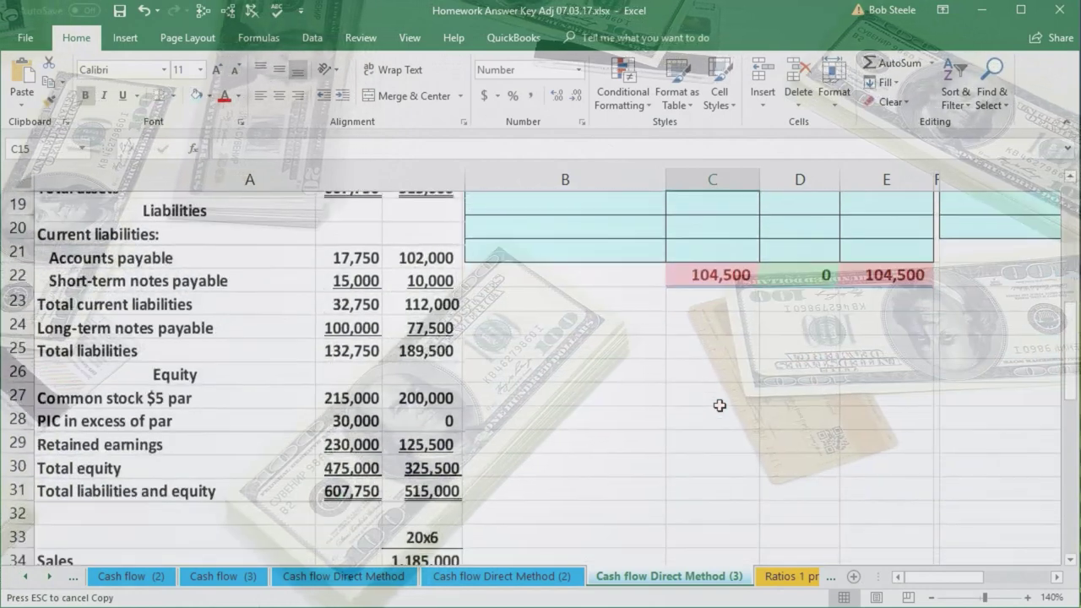
scroll(259, 448, down, 1)
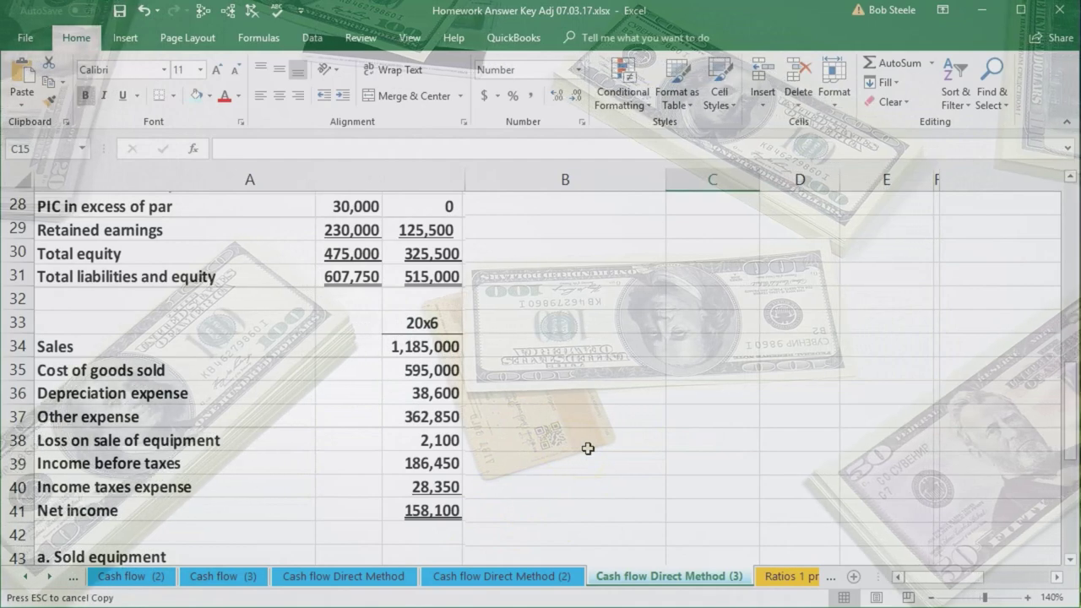
scroll(588, 449, down, 2)
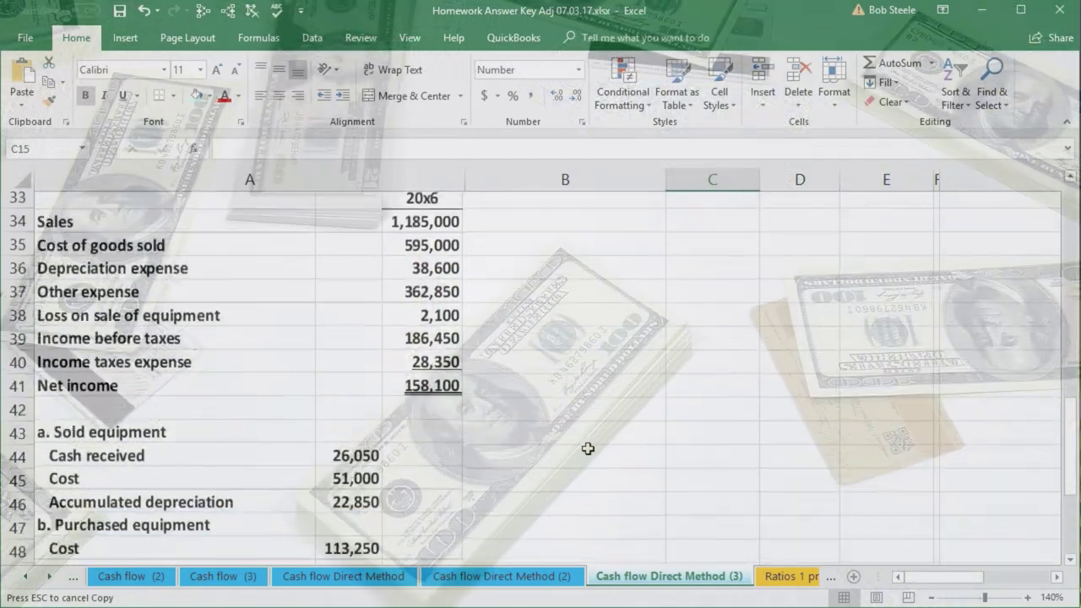
scroll(587, 449, down, 3)
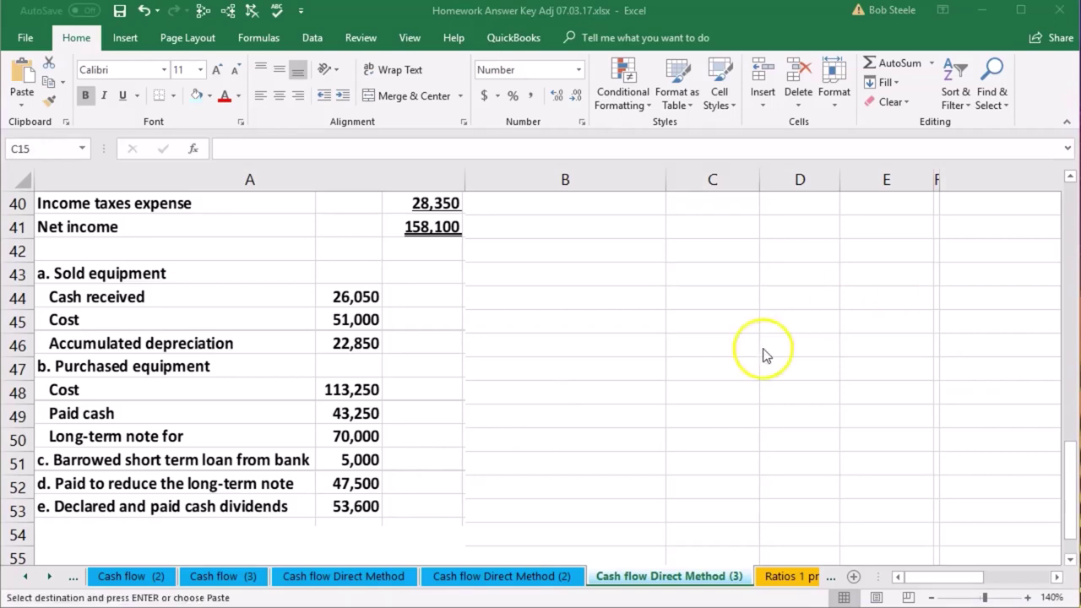
scroll(685, 418, up, 5)
scroll(685, 418, up, 4)
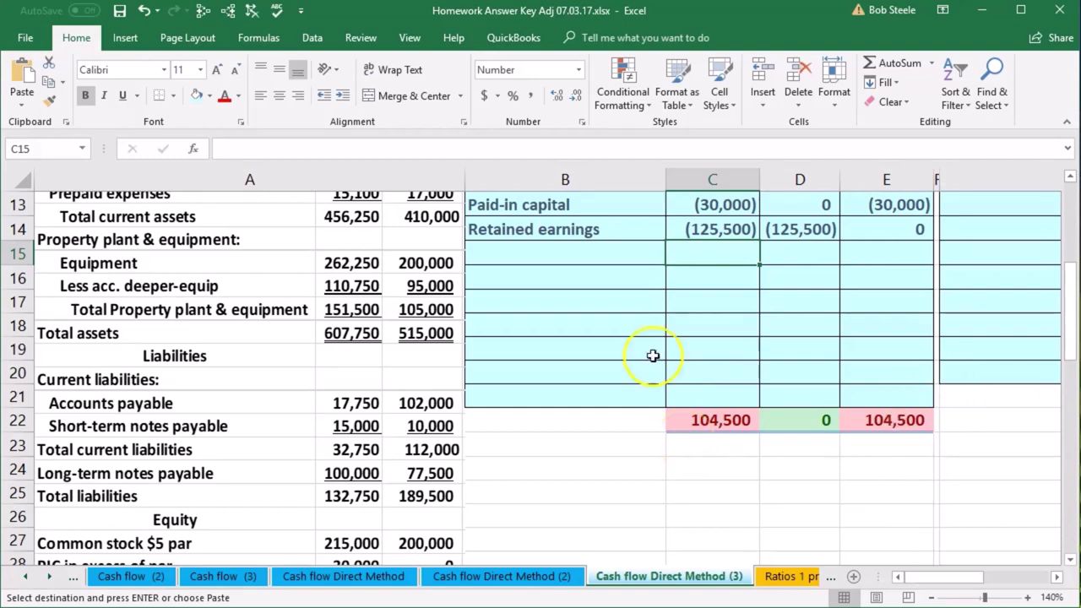
click(560, 255)
text(Dividends)
click(682, 252)
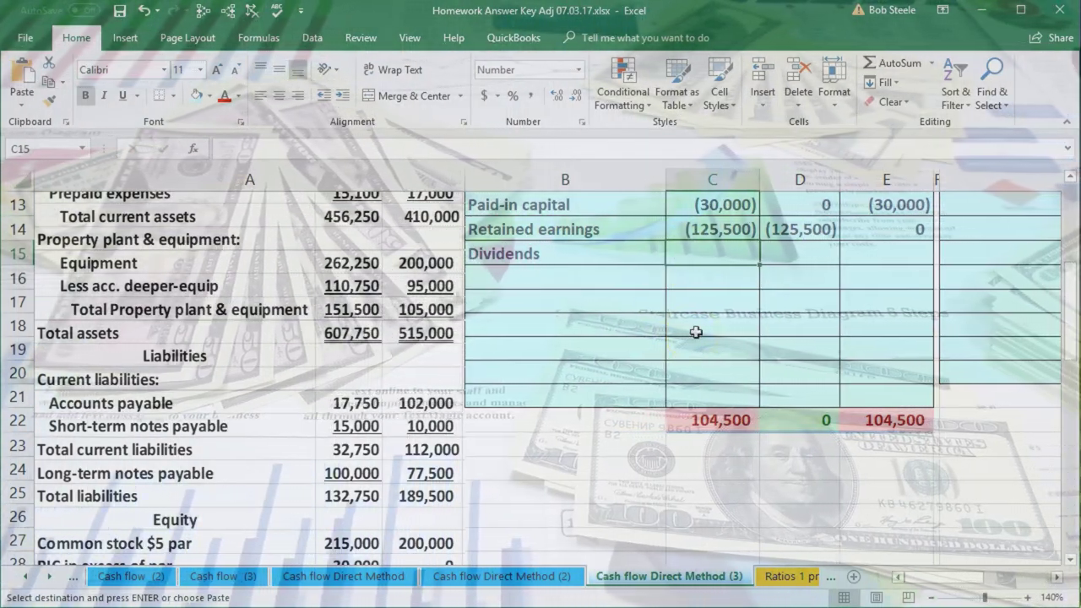
text(53,600)
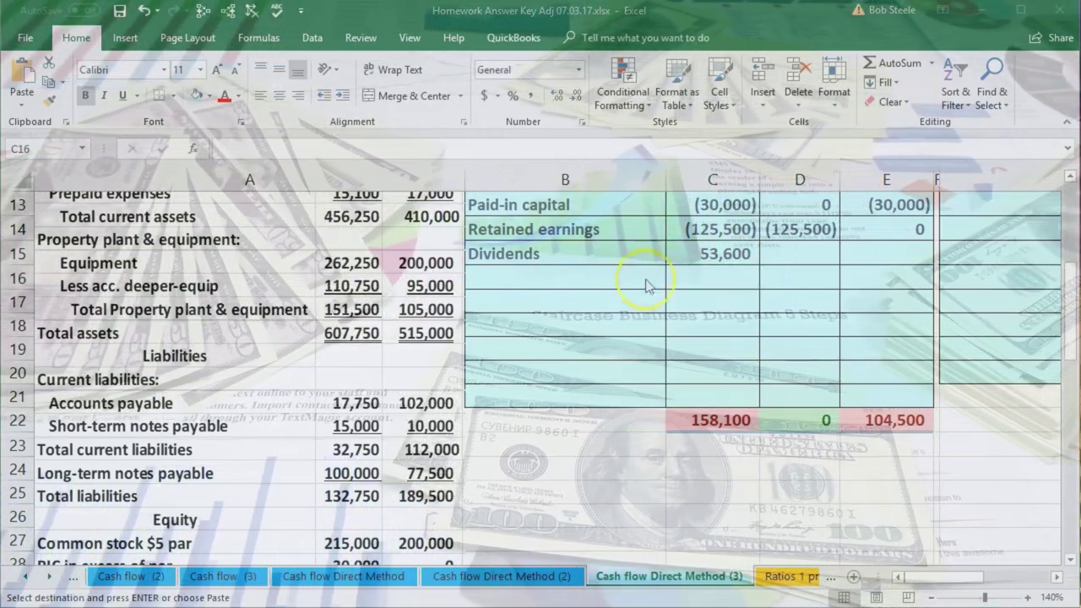
- List the income statement accounts from Sales through Income taxes expense in B16:B21, omitting subtotals, and enter -1185000 for 20x5 sales in C16
click(580, 274)
text(Sales Cost of goods sold Depreciation expense Other expense Loss on sale of equipment Income taxes expense)
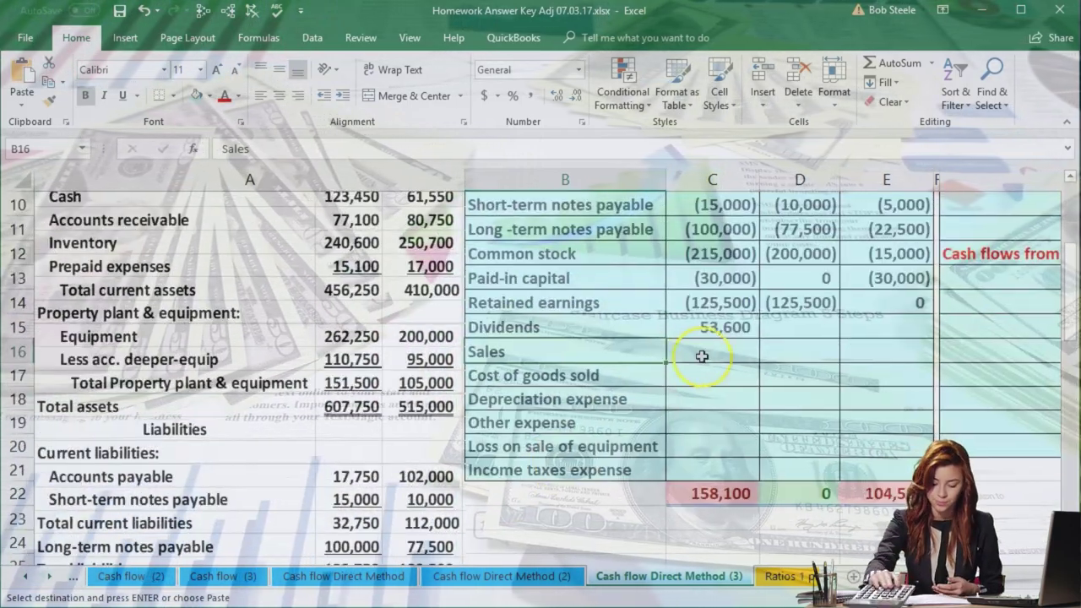
click(702, 354)
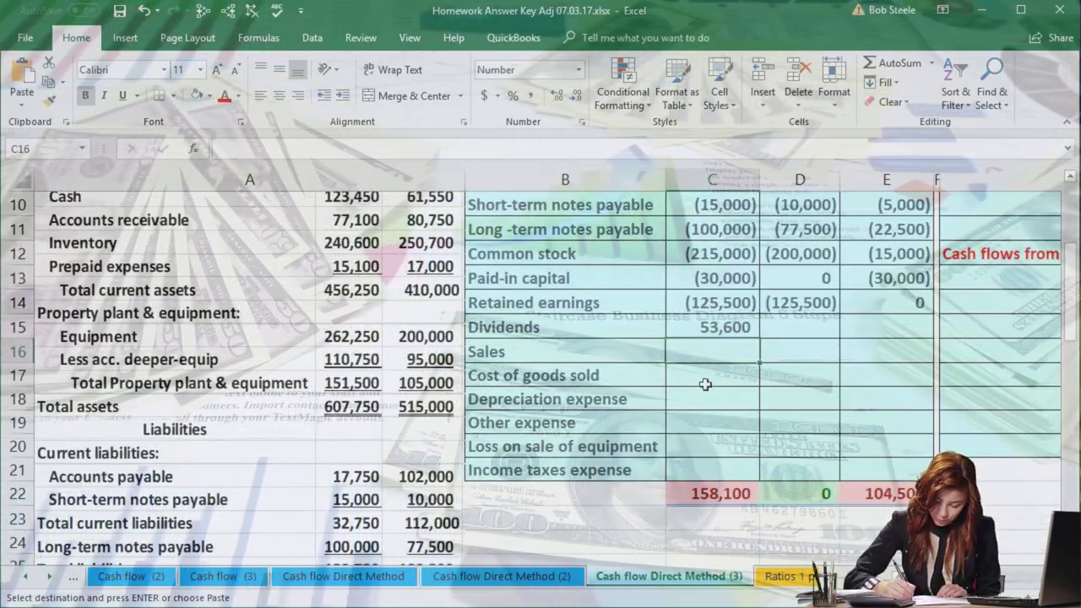
text(-11)
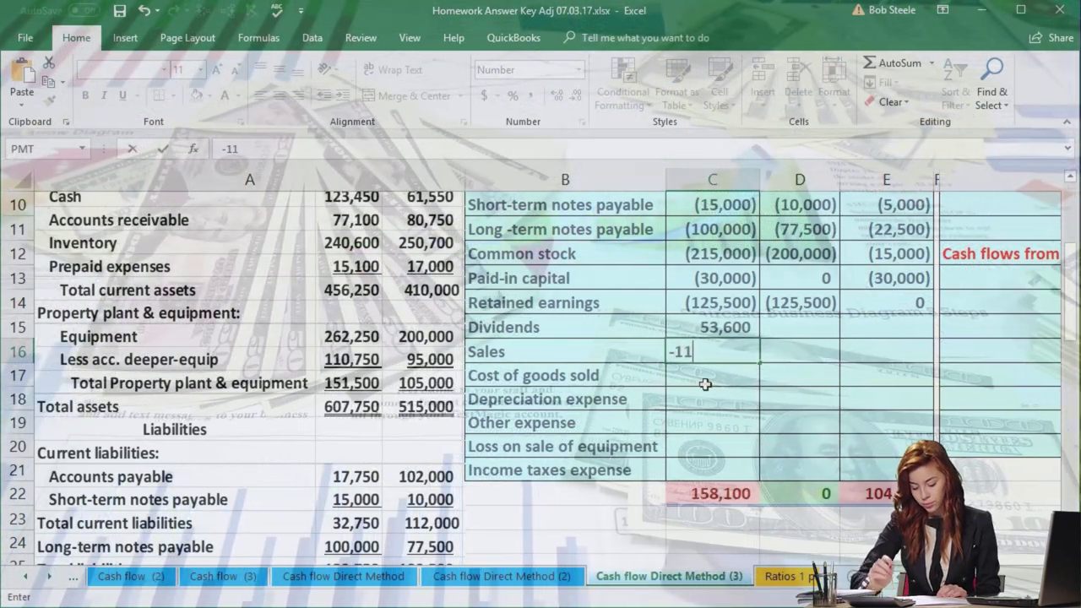
text(85000)
key(Return)
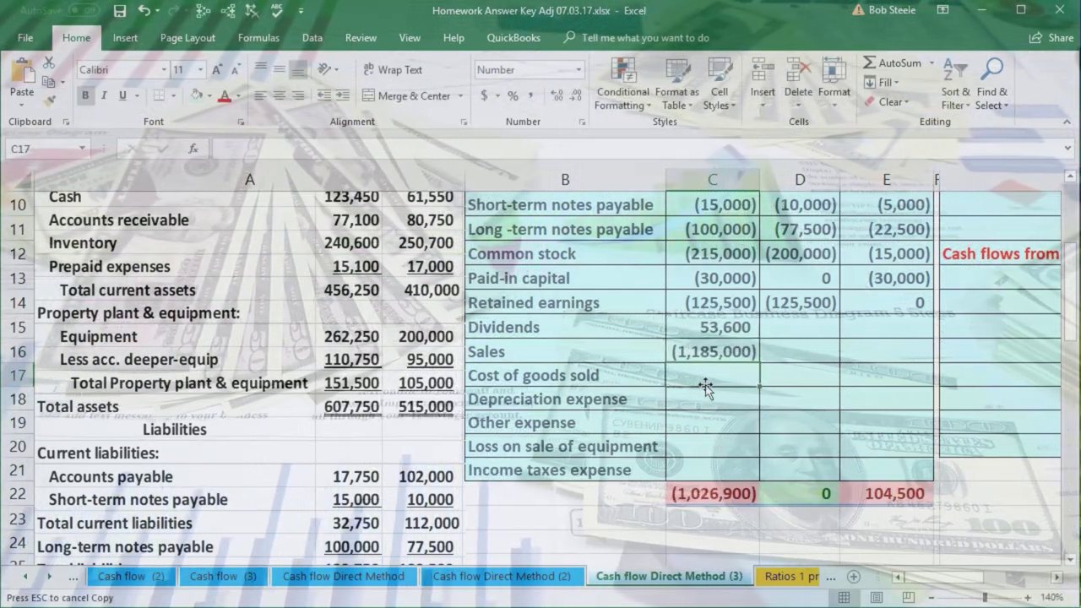
- Fill the 20x5 expense and loss amounts in C17:C21 with 595000, 38600, 362850, 2100 and 28350
text(59500)
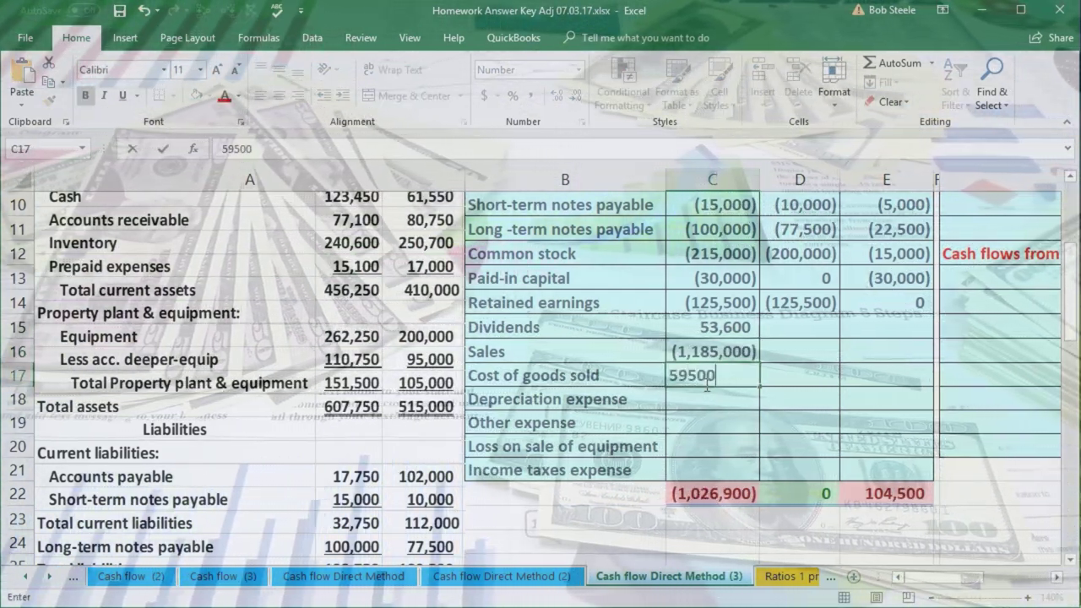
text(38600)
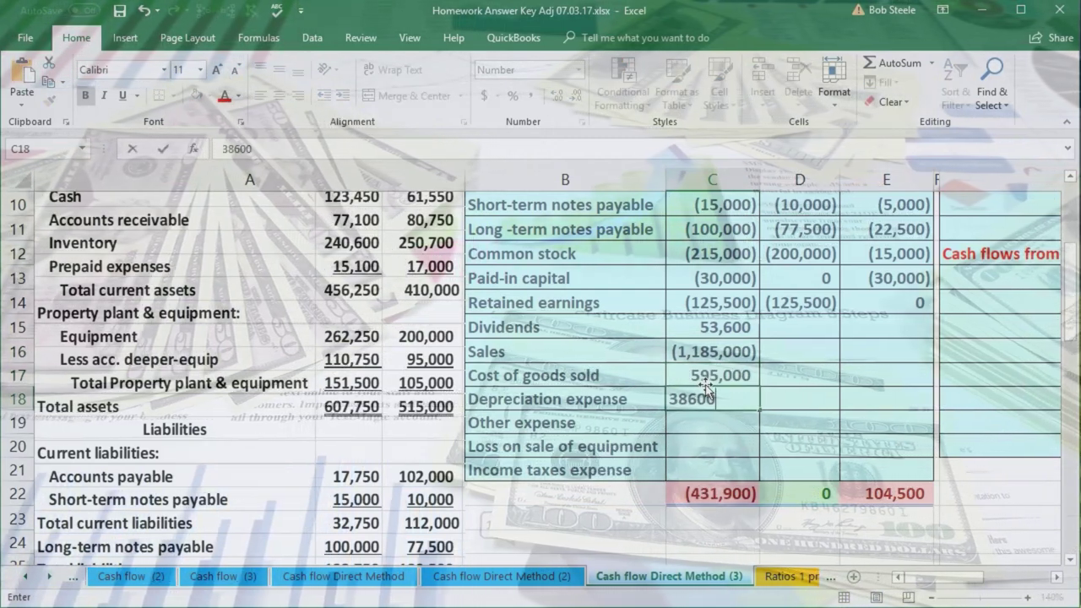
key(Return)
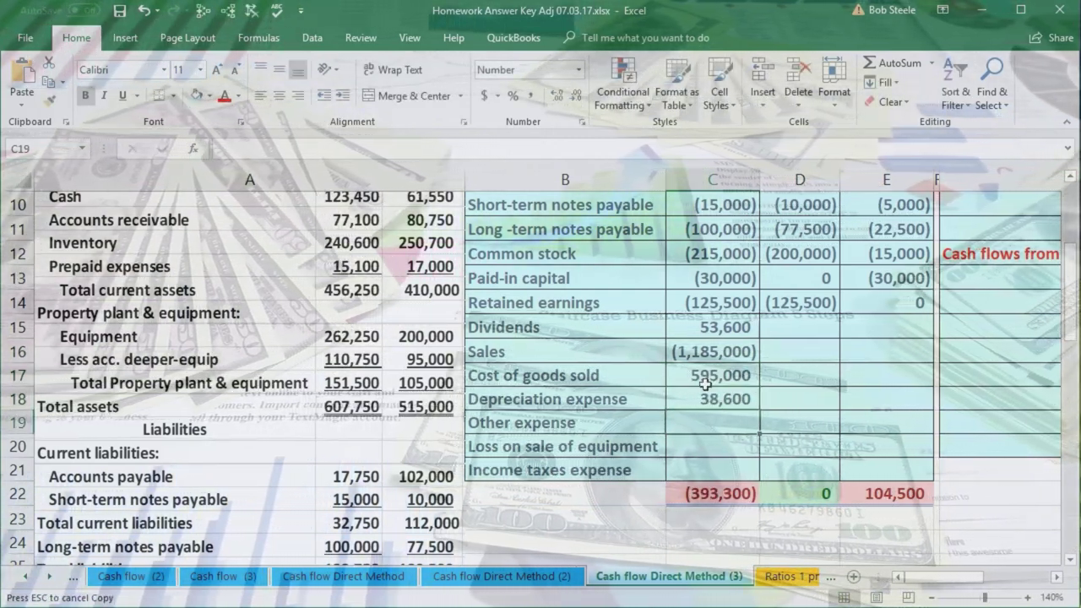
text(362,850)
key(Return)
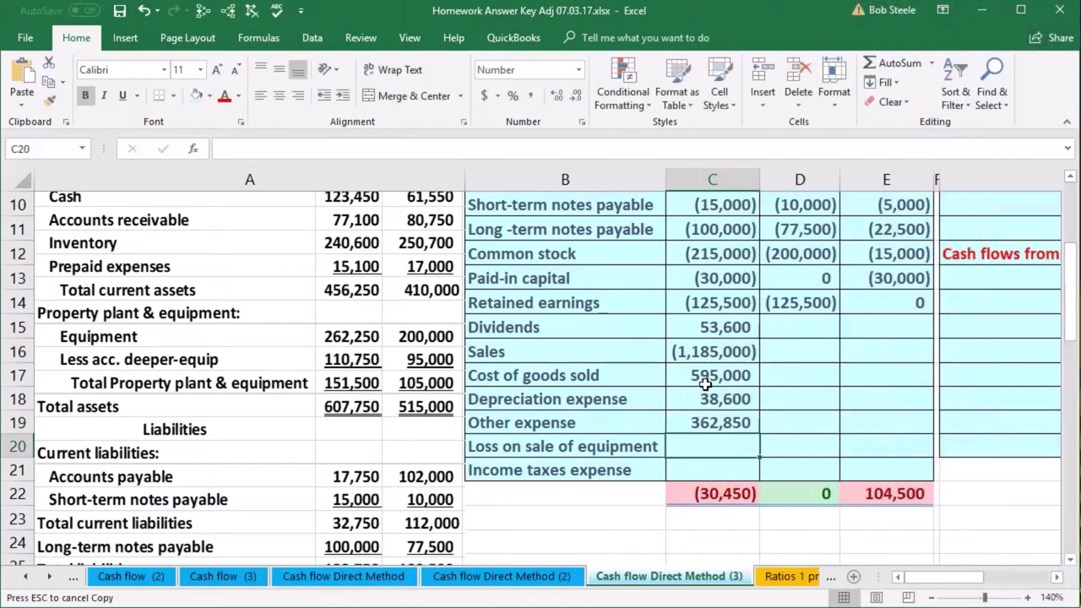
text(2100)
key(Return)
text(28350)
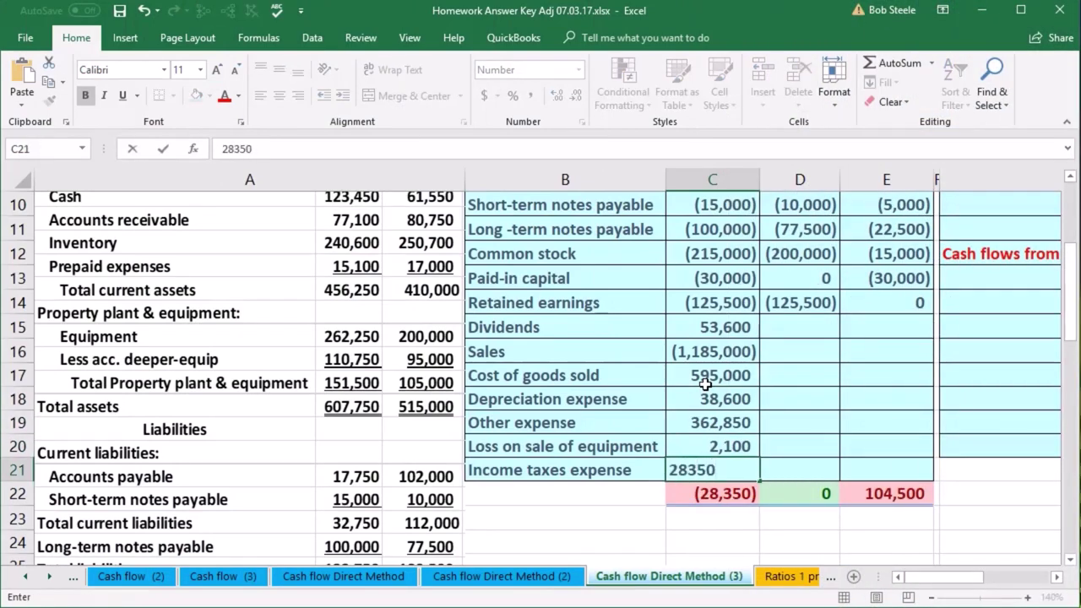
key(Return)
key(ctrl+c)
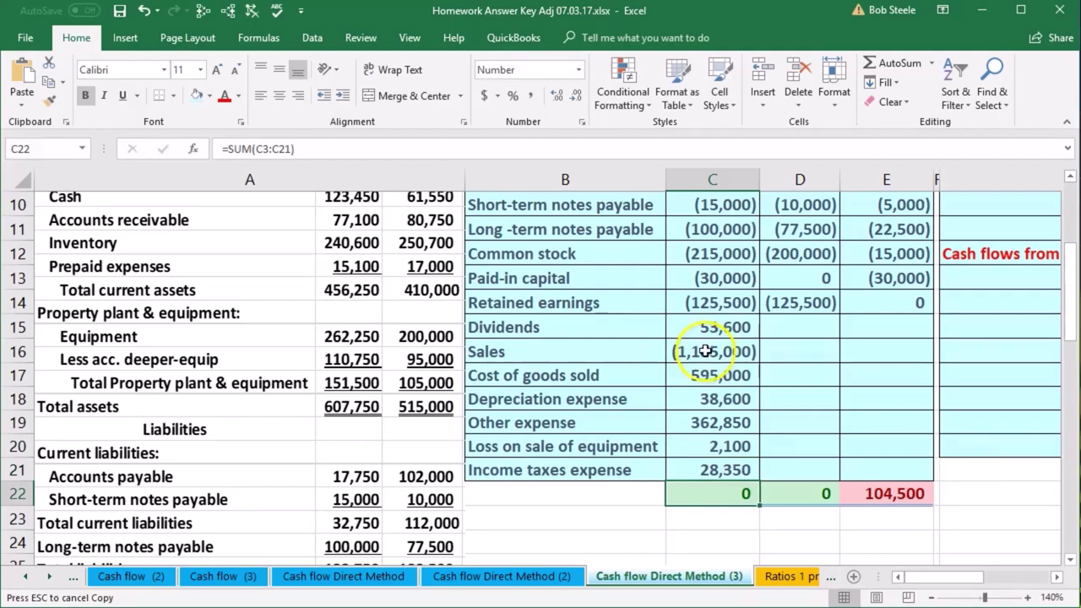
- Total the income statement amounts in C16:C21 and compare the sum with net income on the income statement
drag(705, 352, 708, 467)
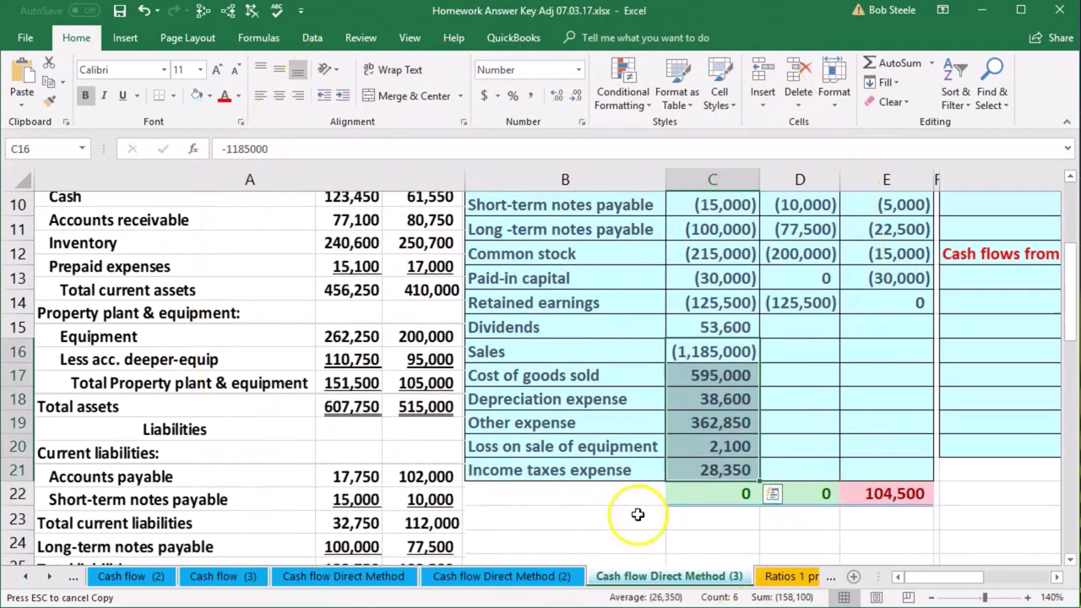
scroll(636, 512, down, 4)
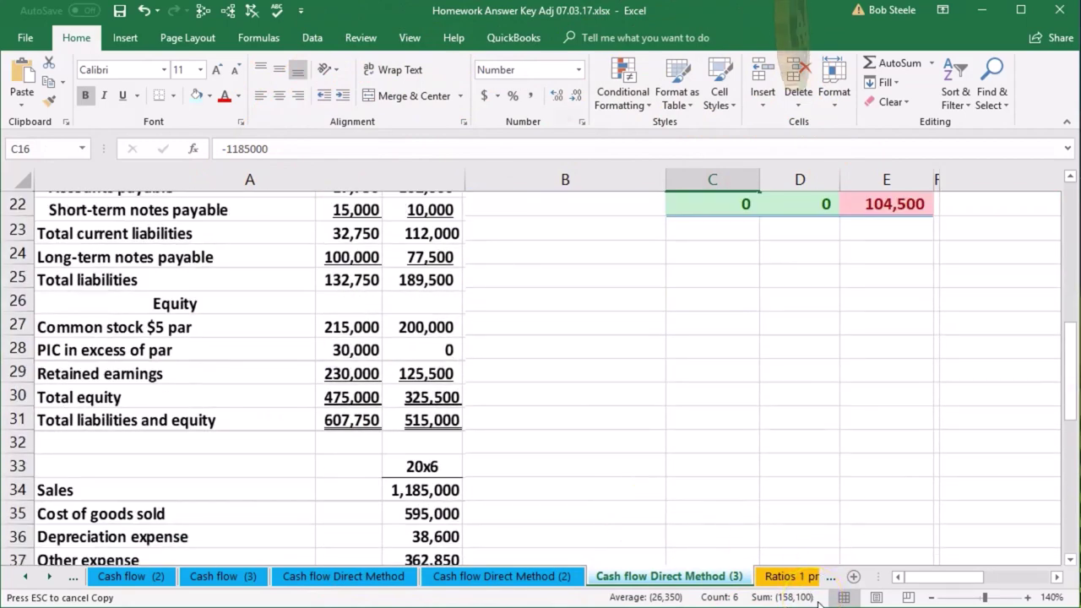
scroll(579, 470, down, 2)
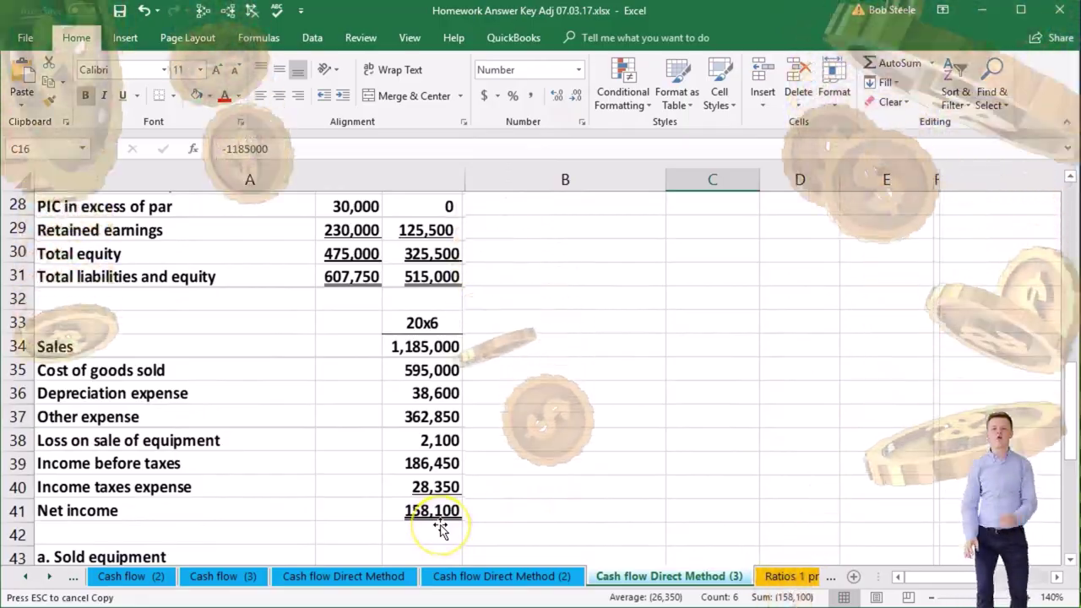
scroll(623, 439, up, 1)
scroll(623, 440, up, 4)
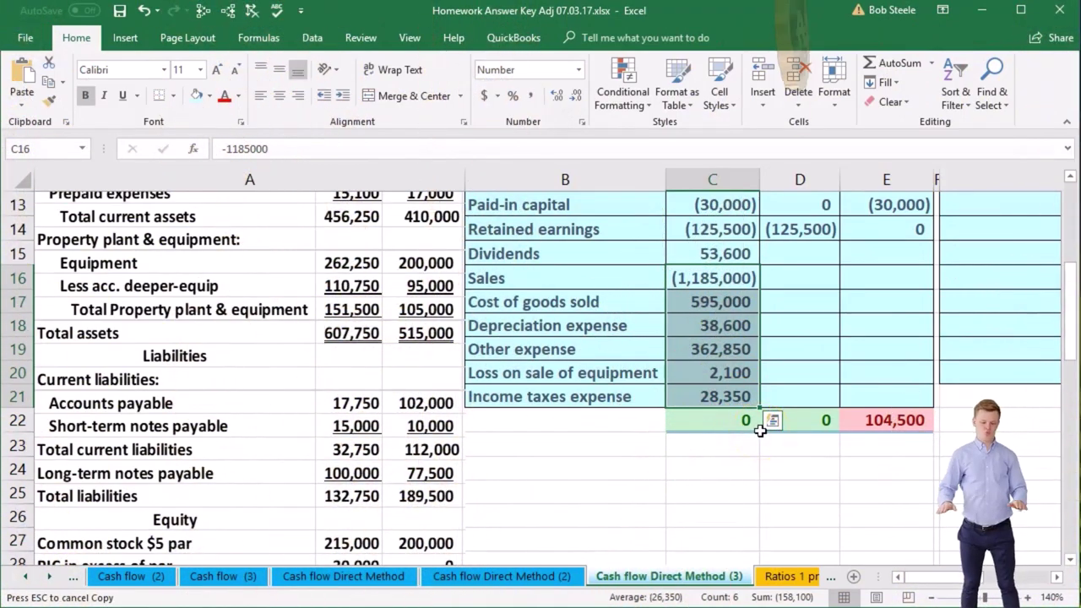
- Calculate the dividends difference in E15 with the formula =C15-D15
click(899, 233)
scroll(902, 263, up, 1)
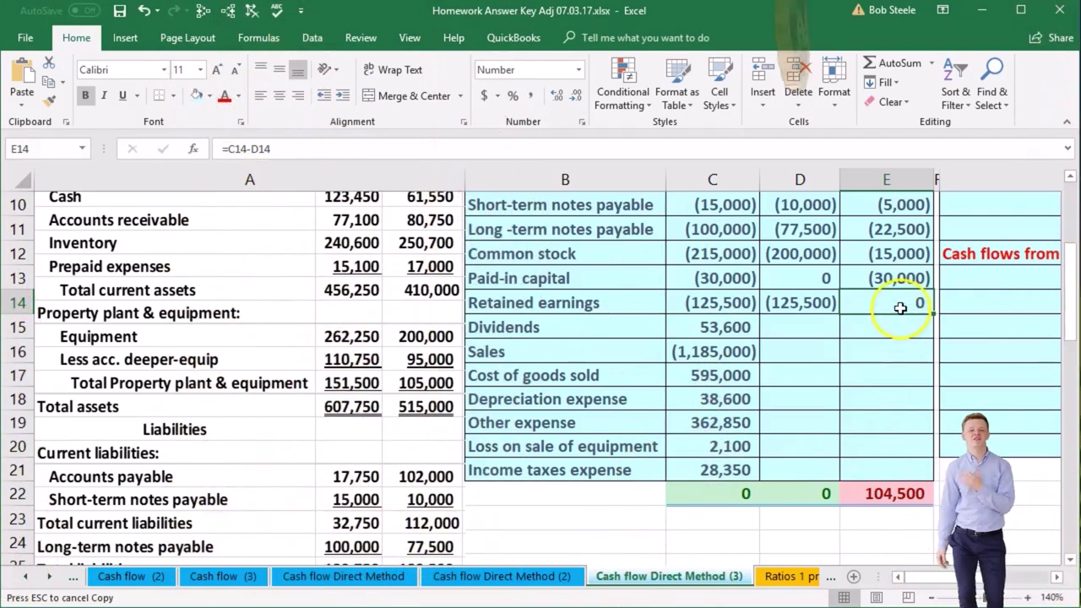
click(893, 325)
text(=)
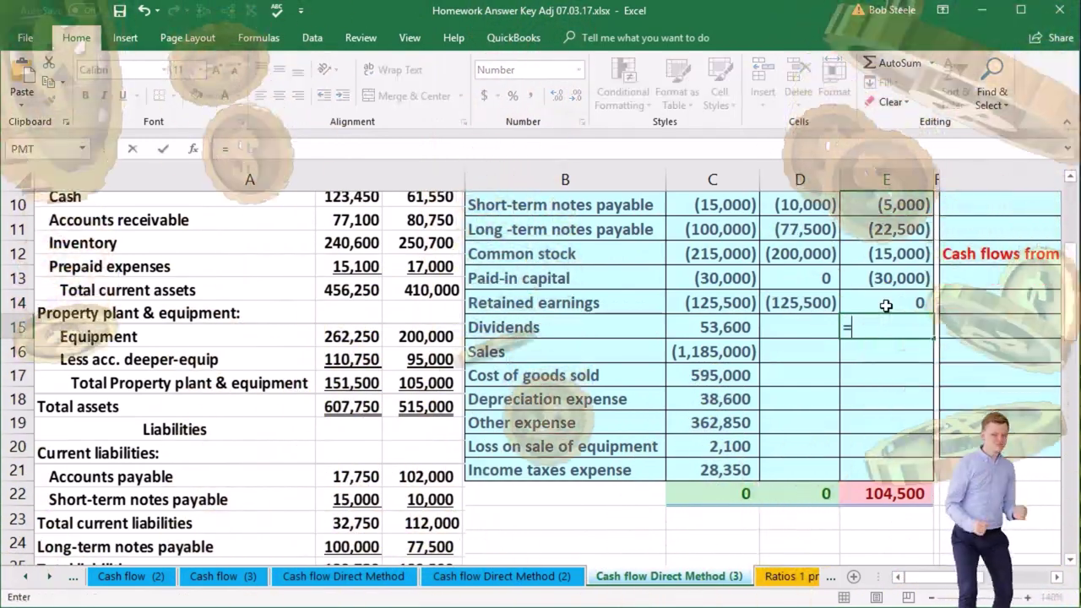
key(Left)
key(Left)
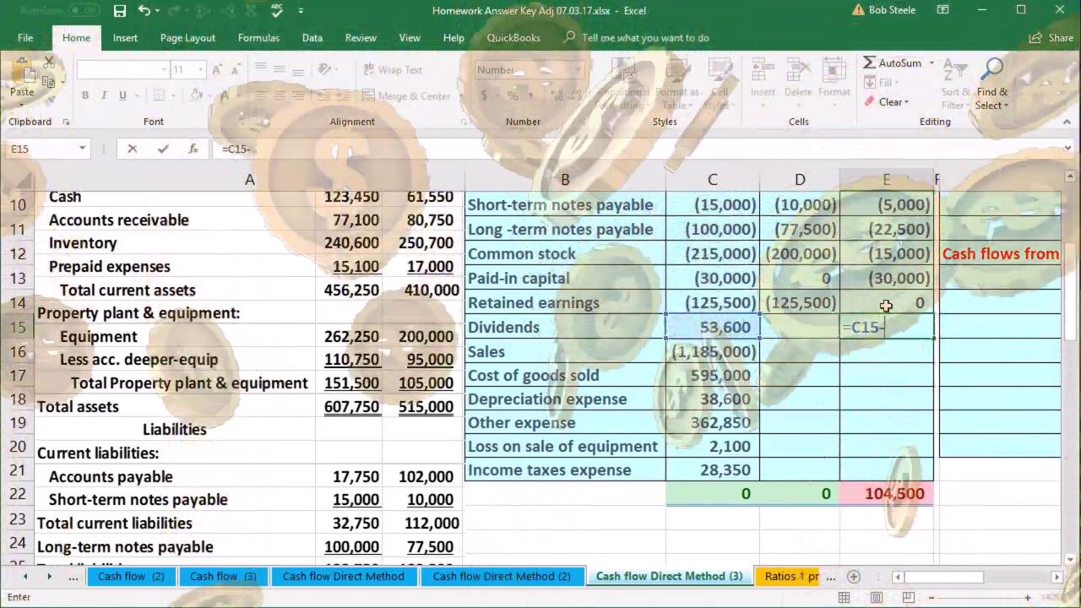
text(-)
key(Left)
key(Return)
- Check the retained earnings difference formula in E14 and extend the E15 formula down through E21
click(895, 278)
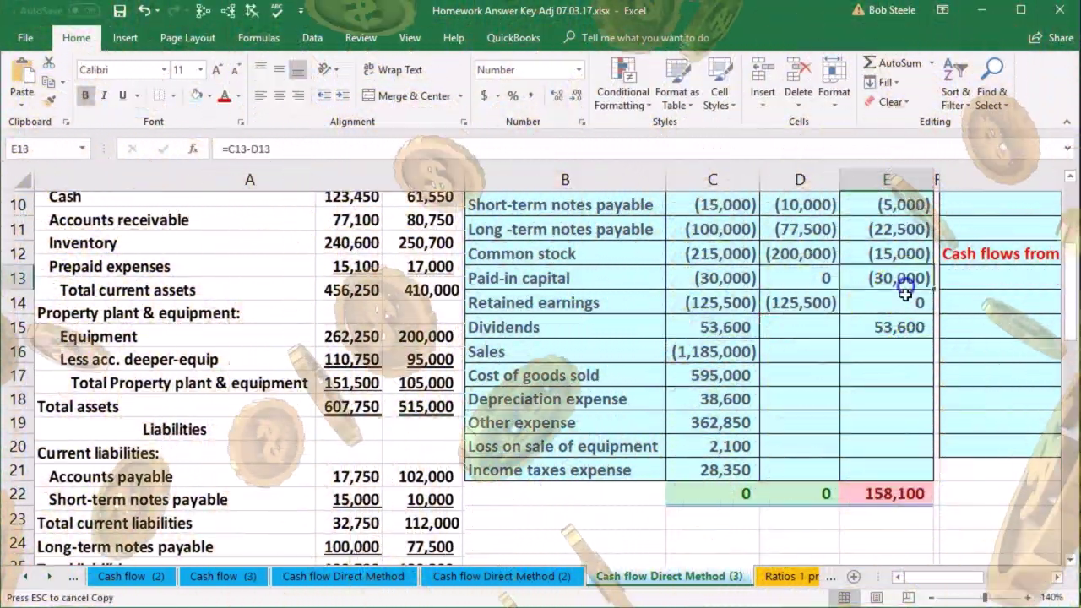
double_click(901, 302)
key(Return)
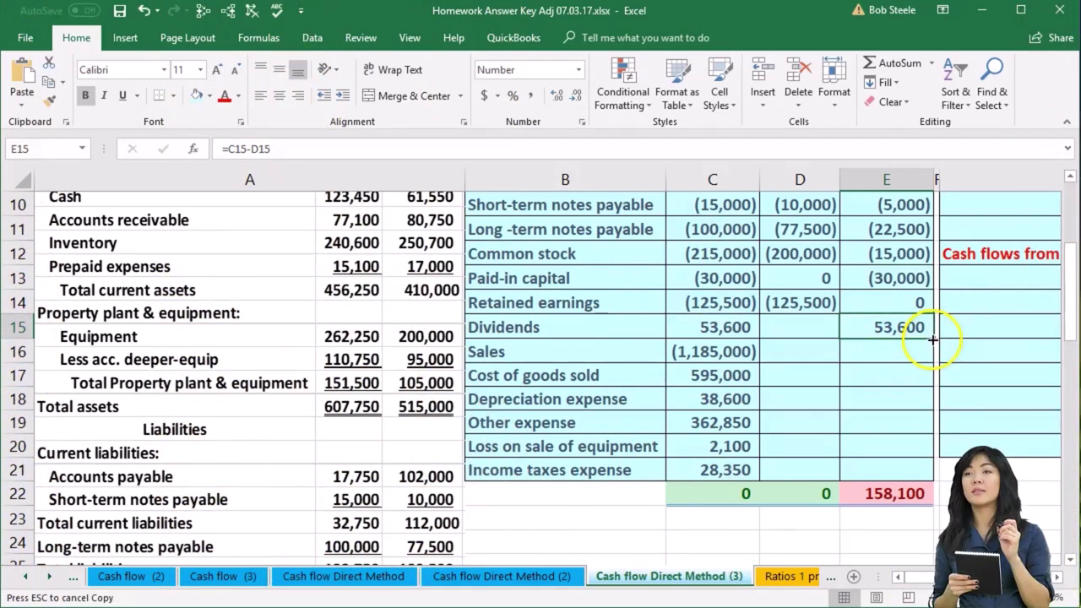
drag(933, 339, 921, 409)
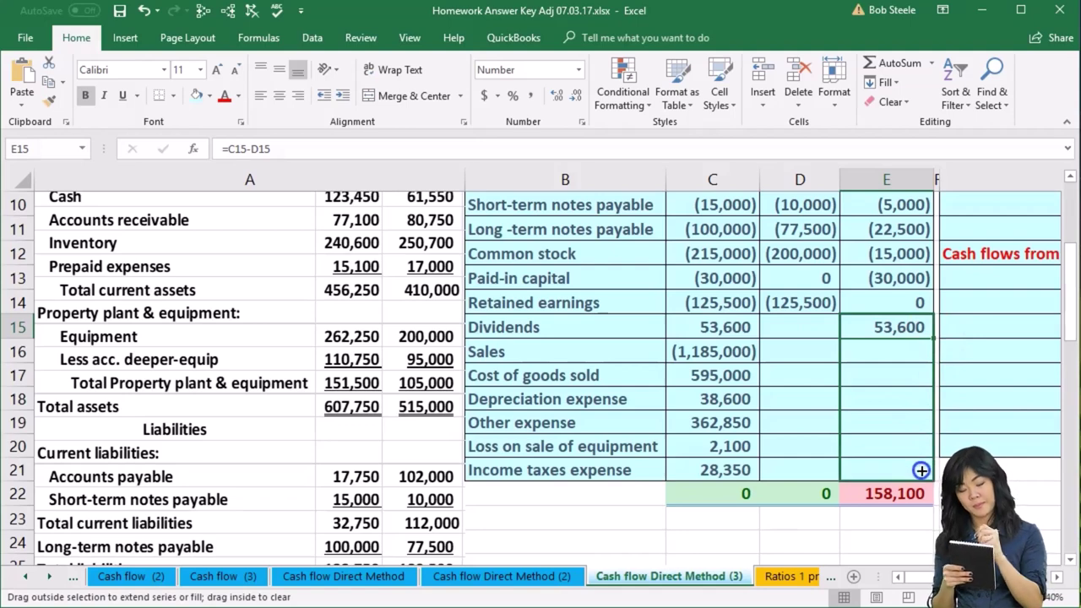
drag(921, 471, 919, 469)
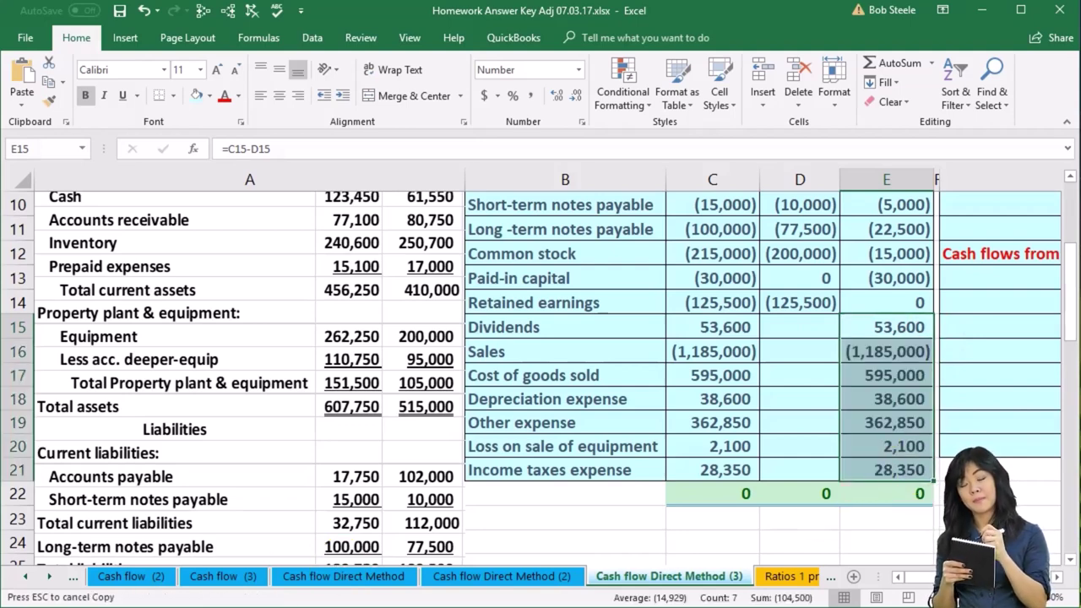
- Inspect the copied difference formulas for sales, depreciation expense and other expense in column E
click(873, 355)
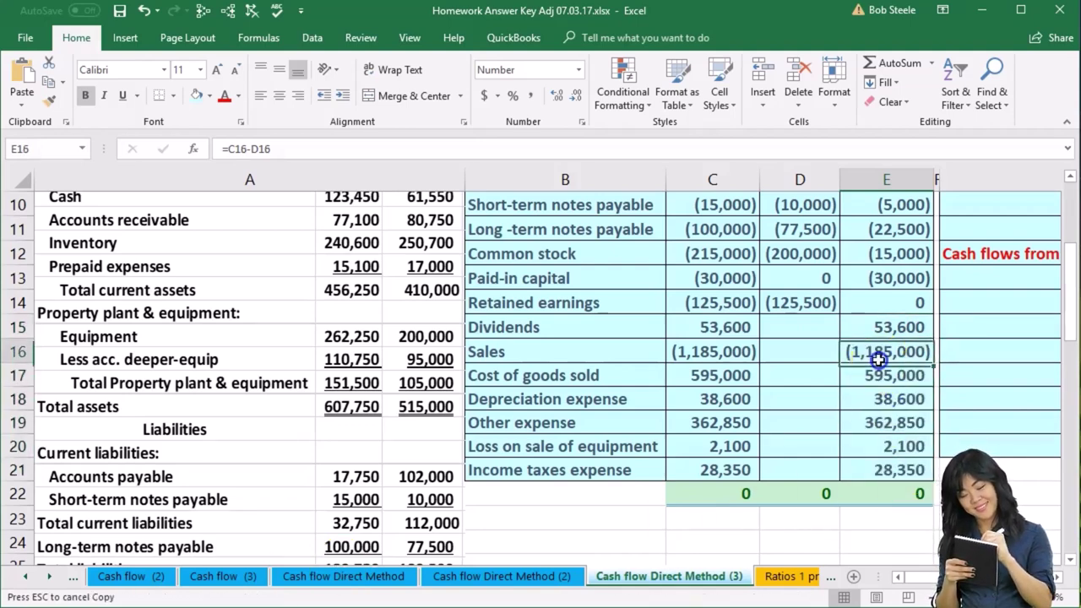
double_click(873, 355)
key(Return)
double_click(895, 396)
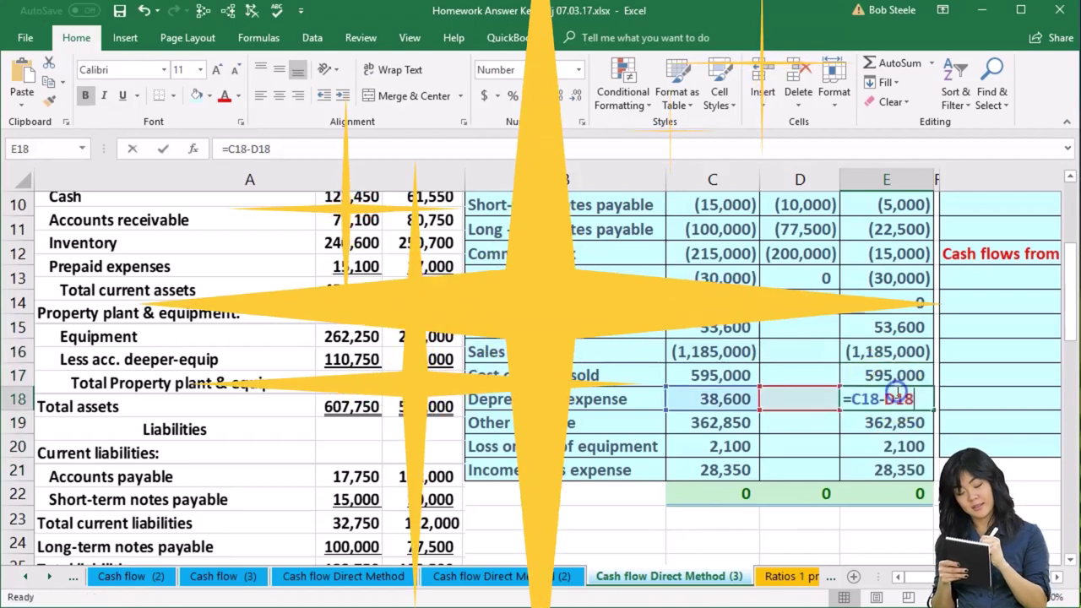
key(Return)
double_click(897, 420)
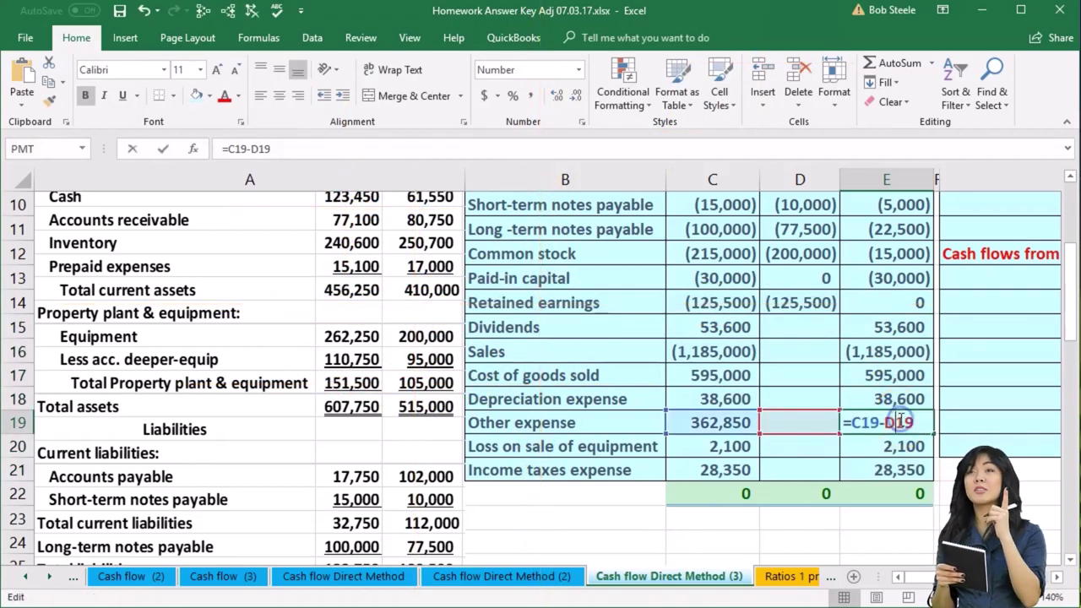
key(Return)
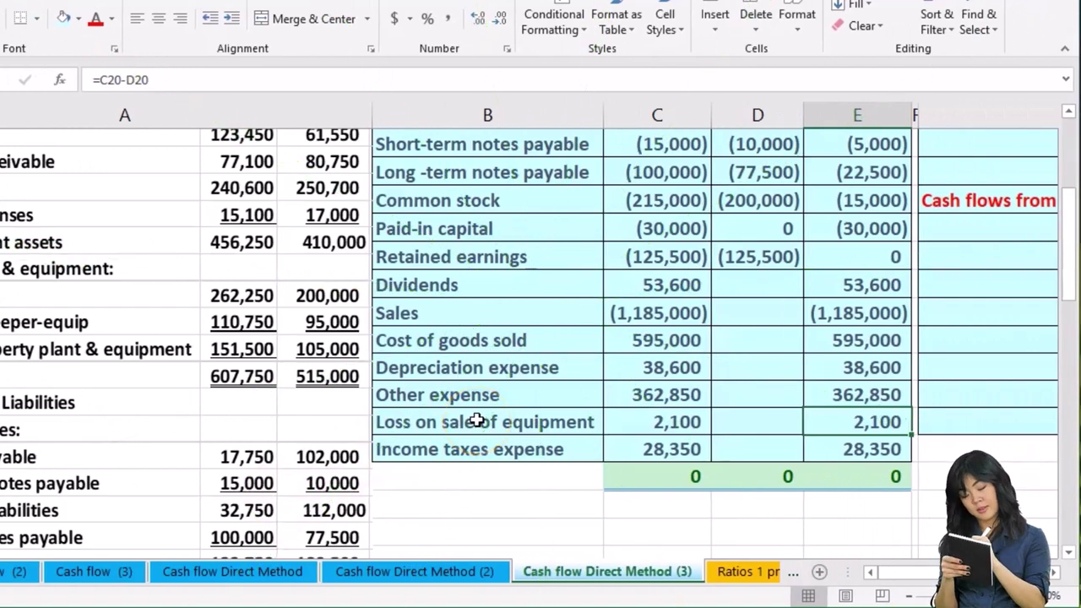
- Review the worksheet and the operations, investing and financing section headings of the cash flow statement in column G
scroll(433, 410, up, 1)
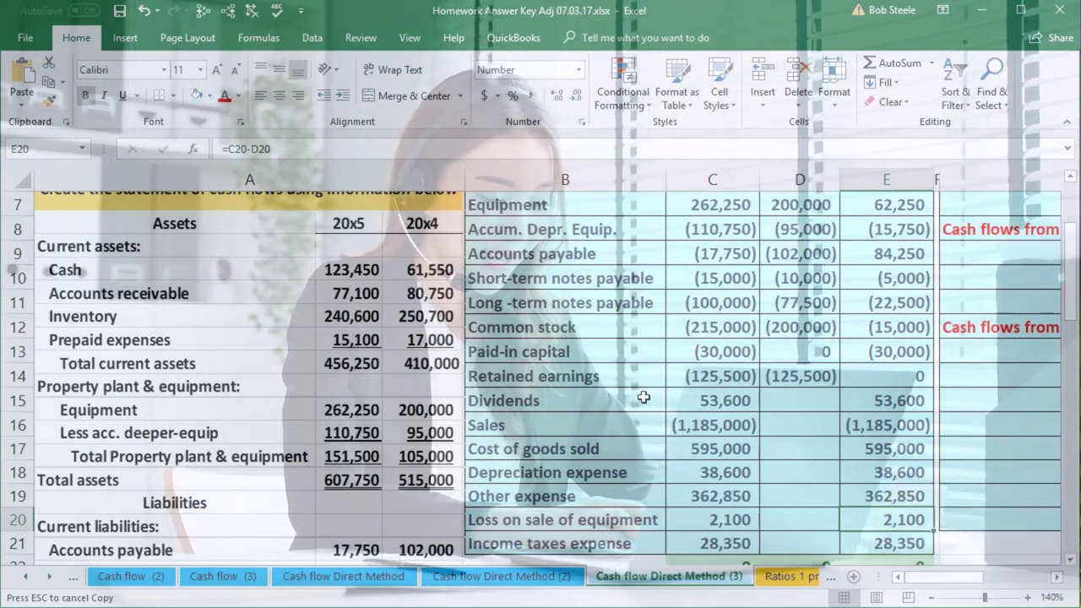
click(713, 425)
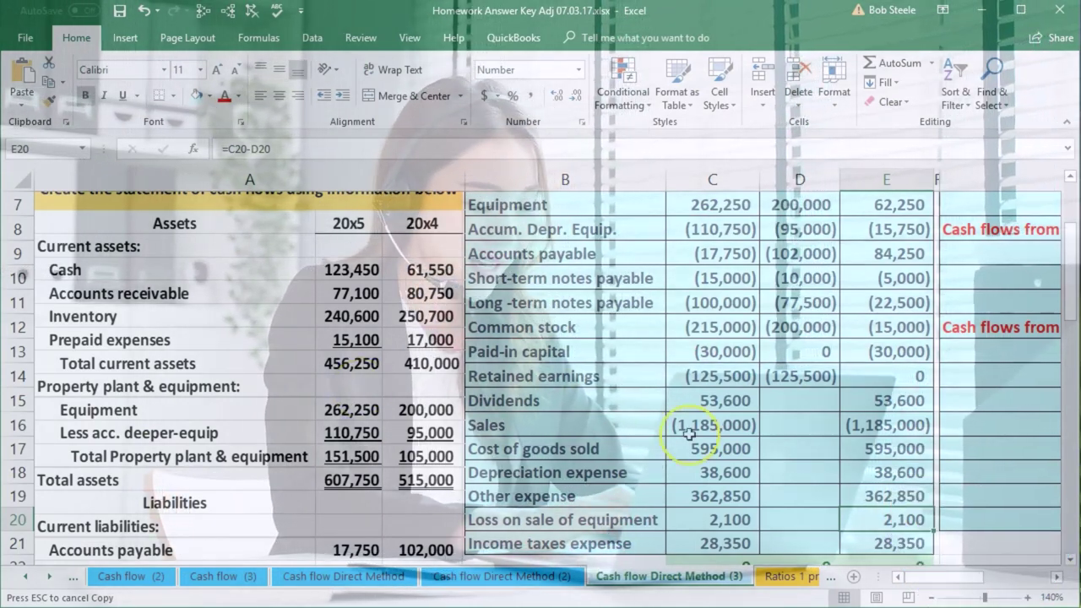
scroll(779, 437, up, 2)
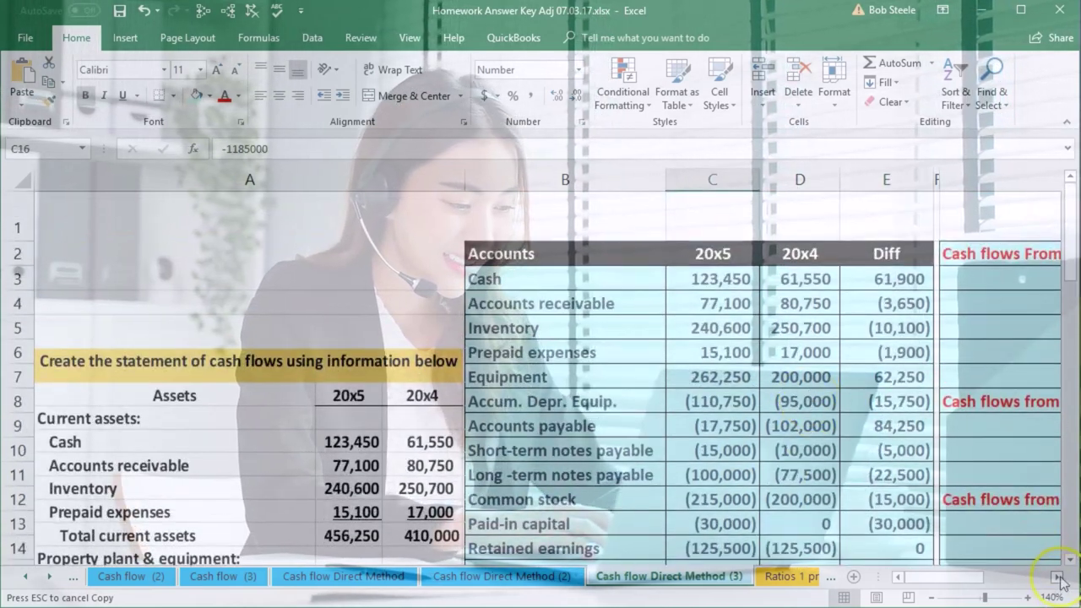
click(1057, 577)
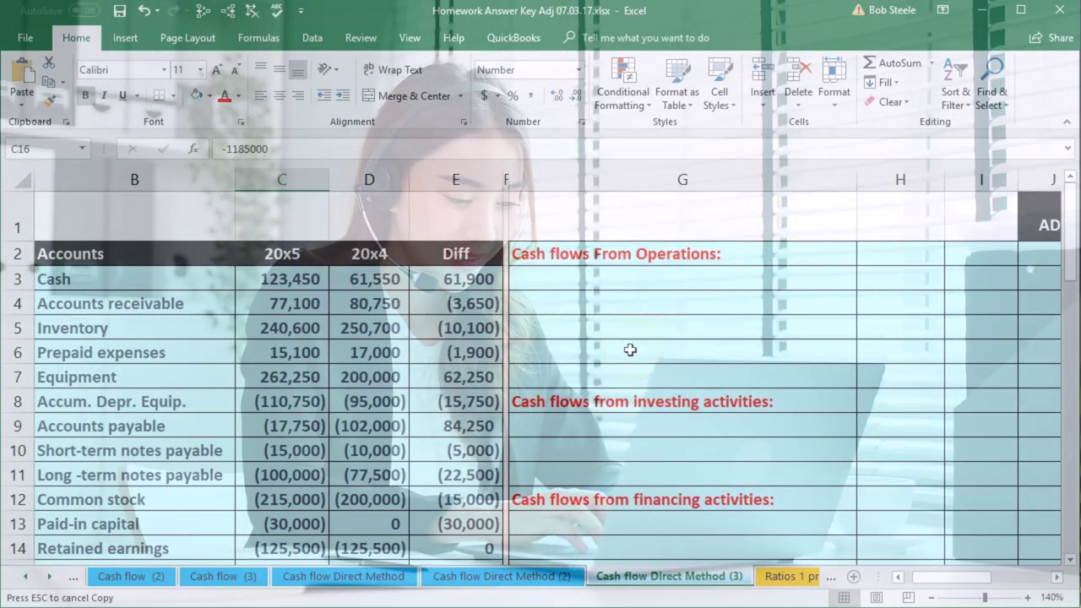
click(674, 253)
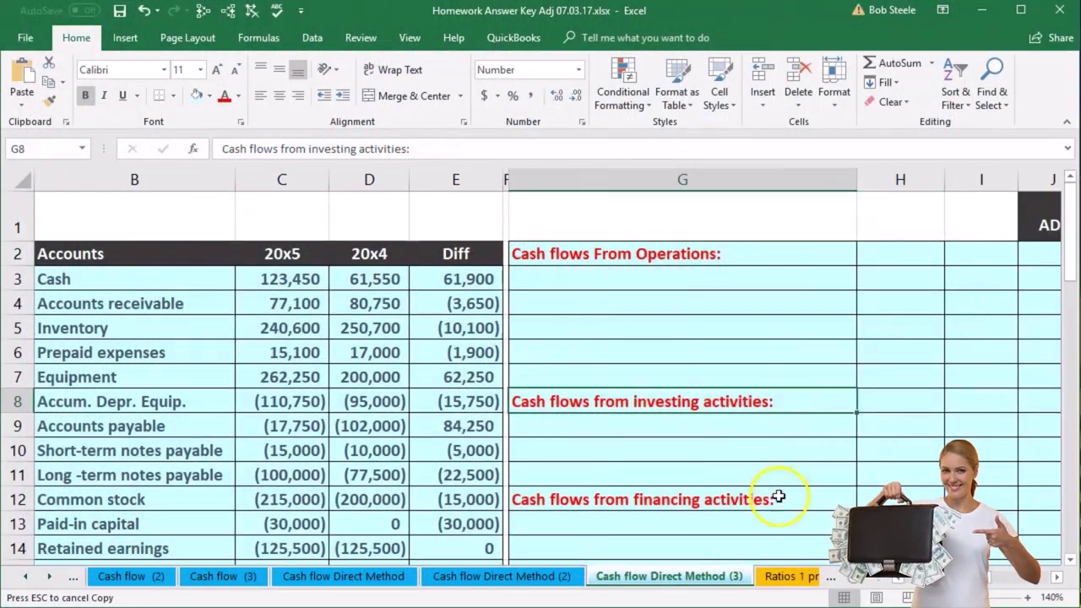
click(778, 501)
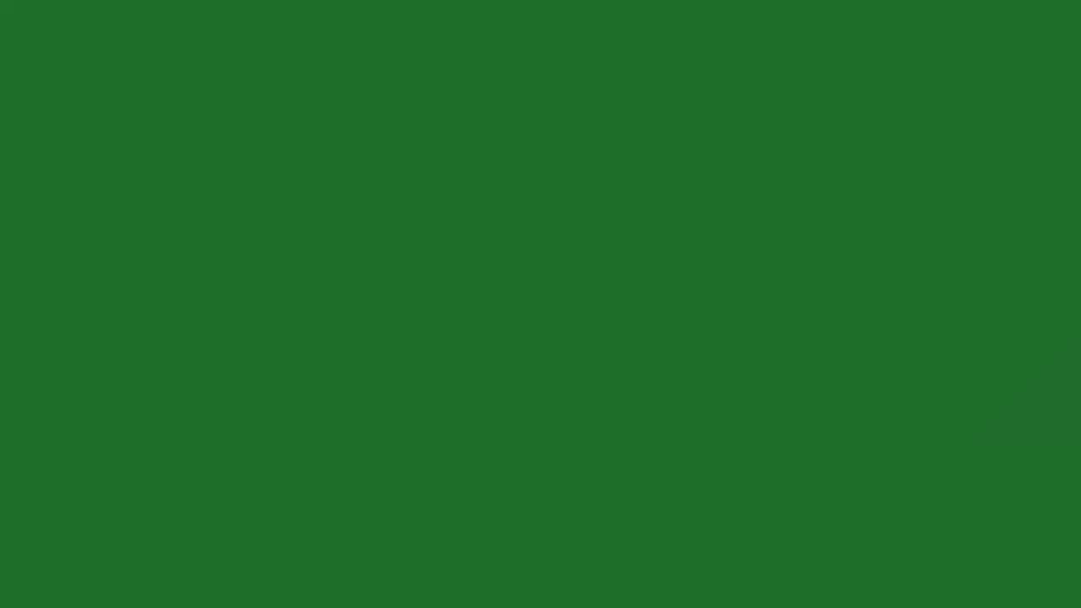